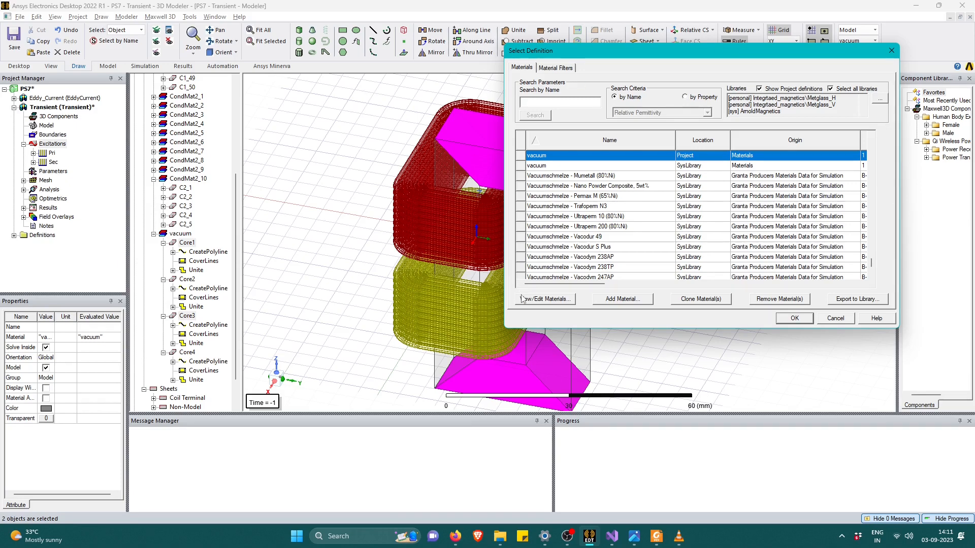
Find the project material Core_V by name in the material library and open its properties for editing.
{"action": "scroll", "coordinate": [576, 266], "scroll_direction": "up", "scroll_amount": 1}
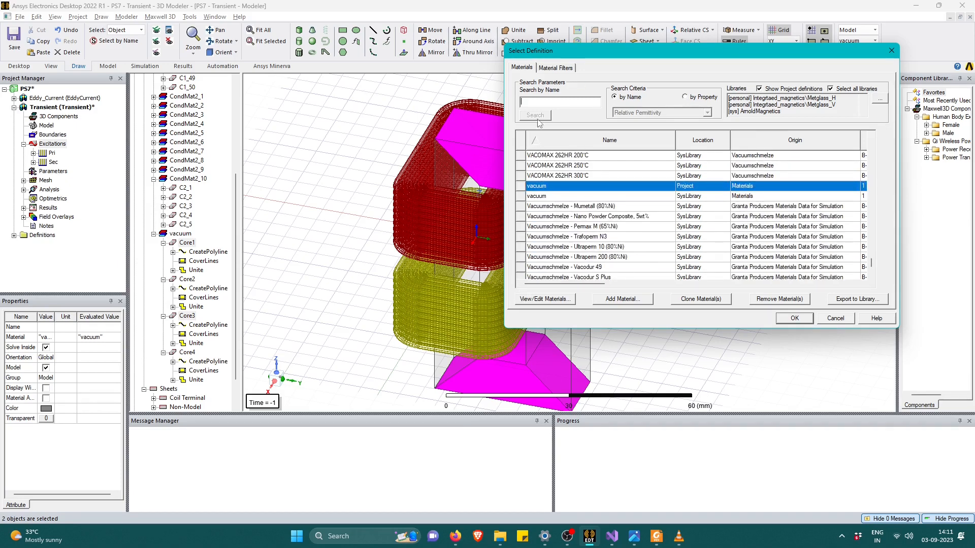
{"action": "left_click", "coordinate": [550, 102]}
{"action": "type", "text": "co"}
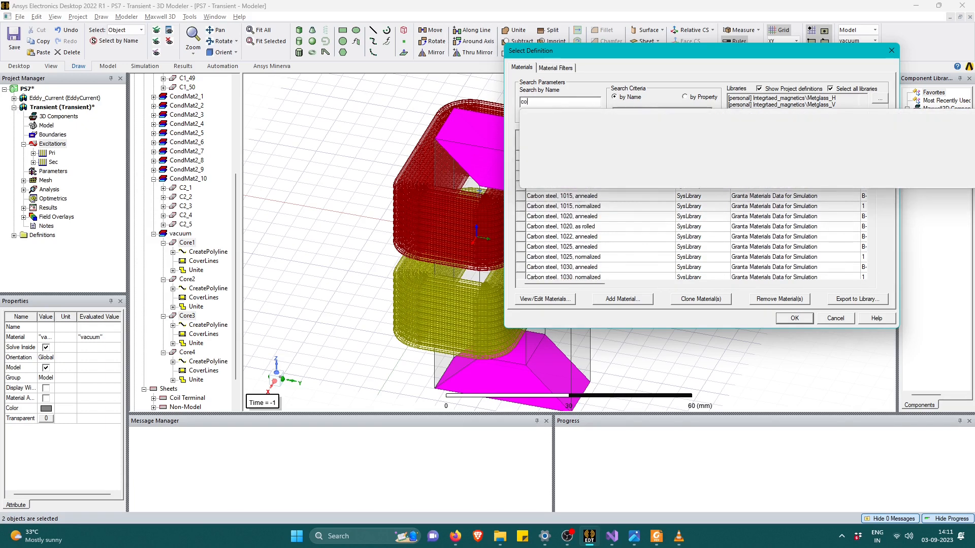
{"action": "type", "text": "re_"}
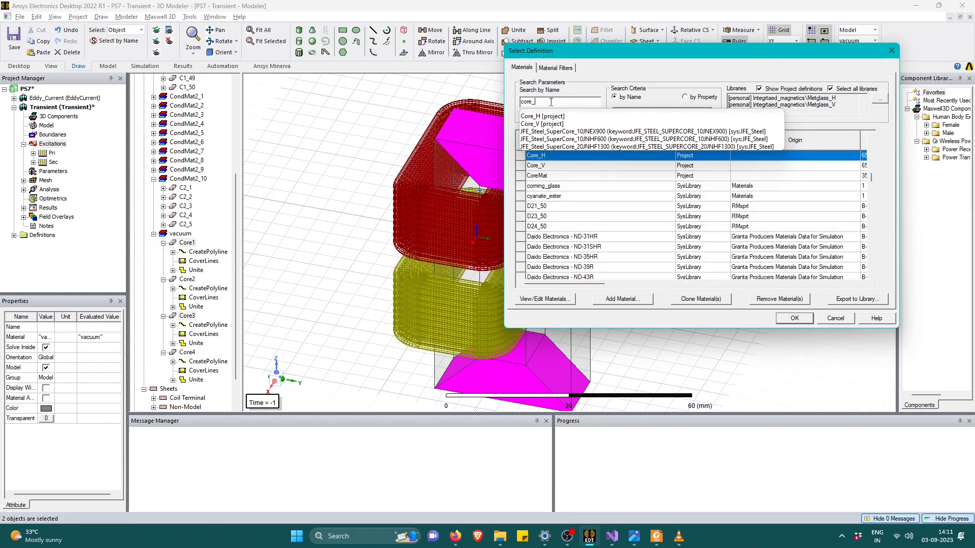
{"action": "key", "text": "Down"}
{"action": "key", "text": "Down"}
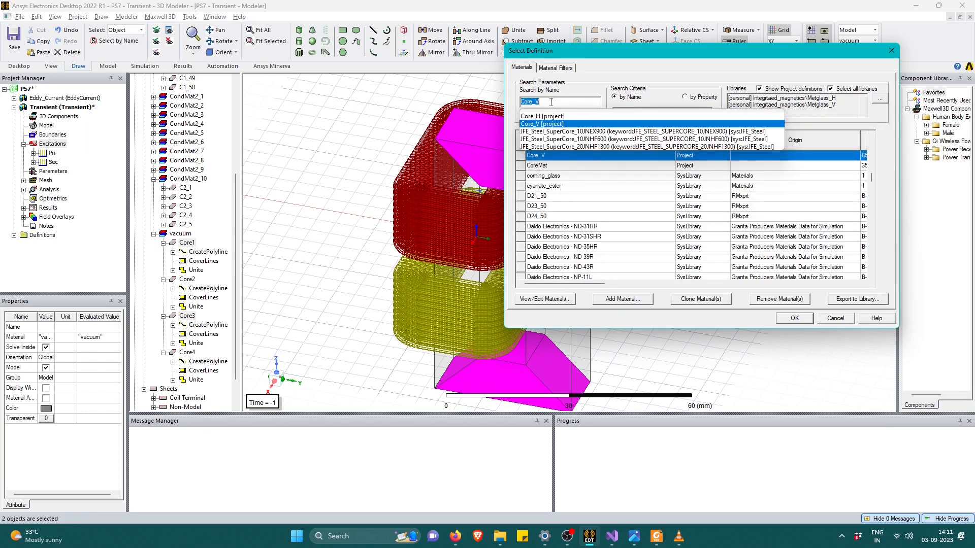
{"action": "key", "text": "Return"}
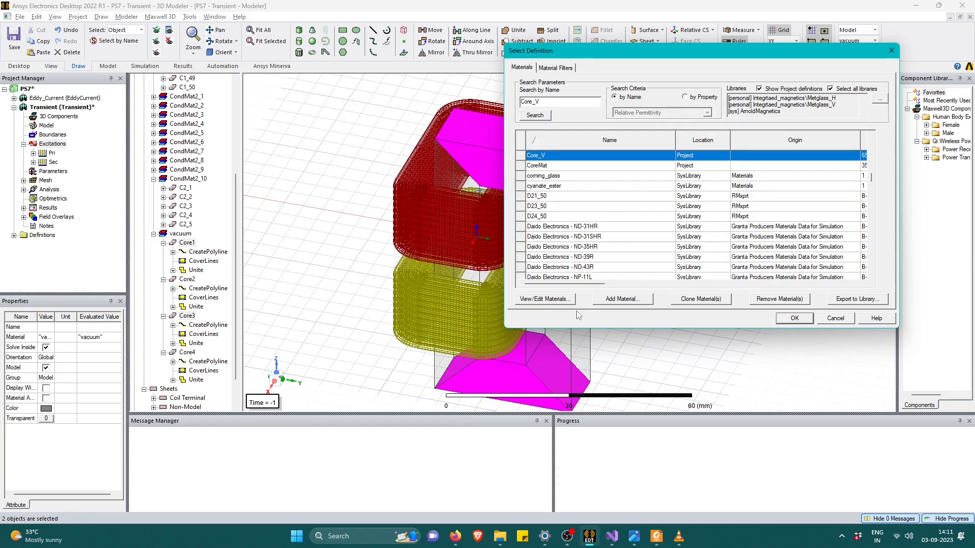
{"action": "left_click_drag", "start_coordinate": [587, 285], "coordinate": [850, 271]}
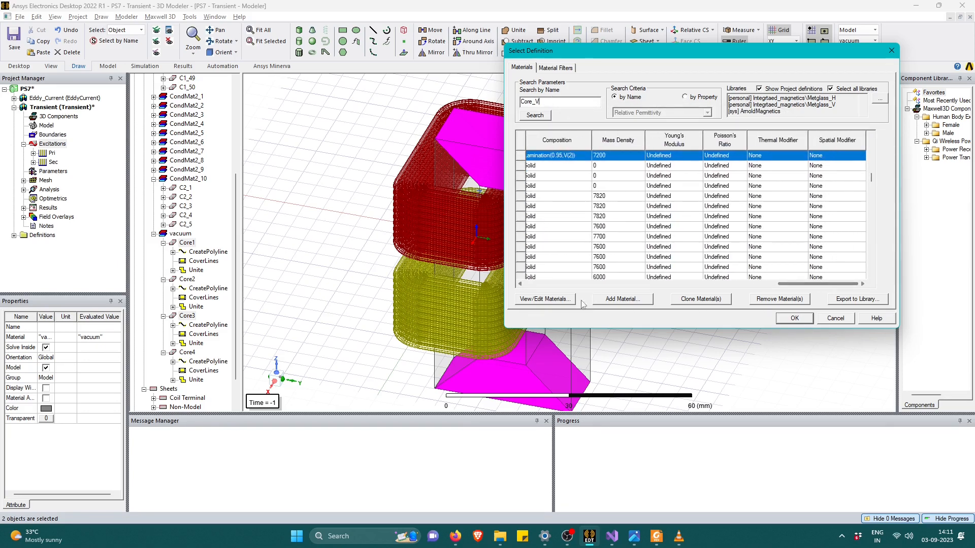
{"action": "left_click", "coordinate": [542, 300]}
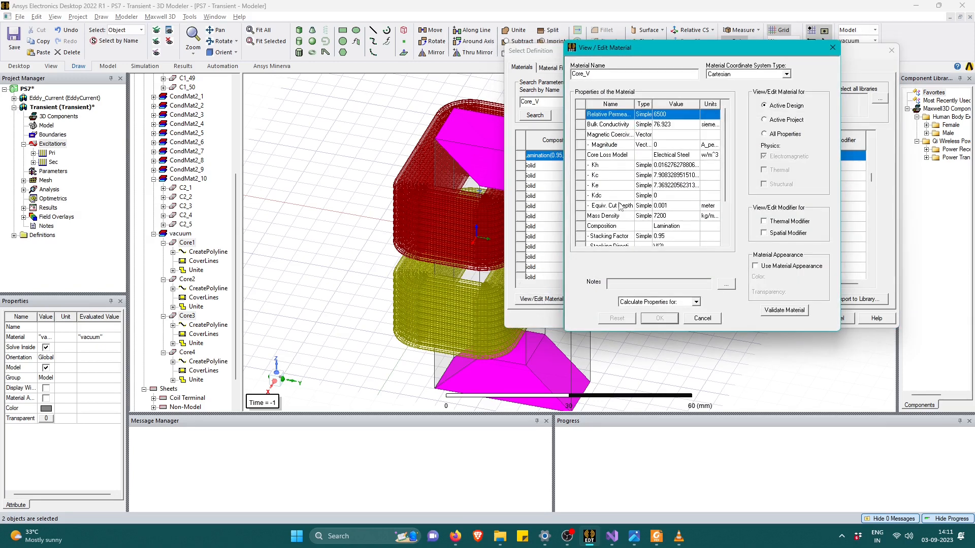
Check Core_V's relative permeability against the permeability curve and properties table in the Magnetics amorphous cut cores datasheet in Foxit PDF Reader.
{"action": "left_click", "coordinate": [669, 114]}
{"action": "key", "text": "alt+Tab"}
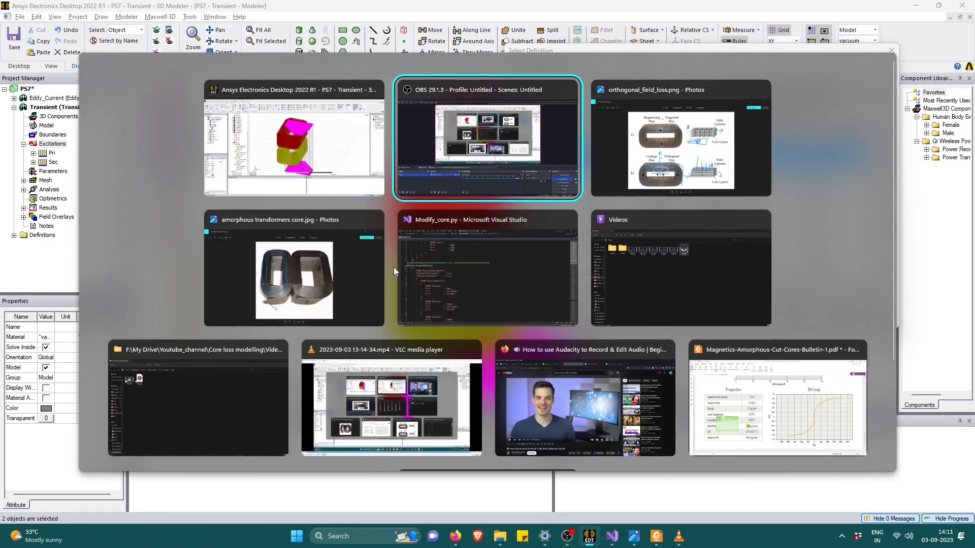
{"action": "left_click", "coordinate": [852, 351]}
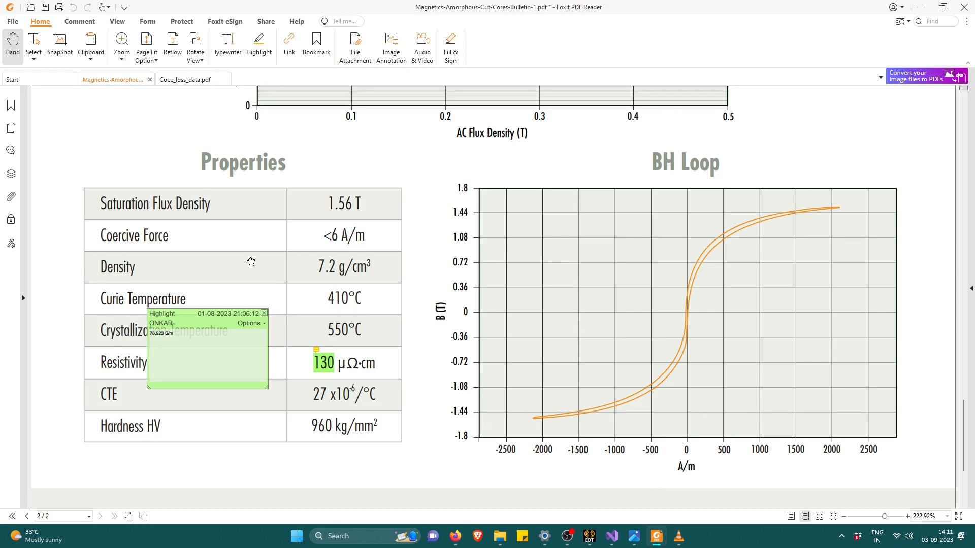
{"action": "scroll", "coordinate": [251, 261], "scroll_direction": "up", "scroll_amount": 10}
{"action": "scroll", "coordinate": [304, 281], "scroll_direction": "down", "scroll_amount": 4}
{"action": "scroll", "coordinate": [398, 263], "scroll_direction": "down", "scroll_amount": 3}
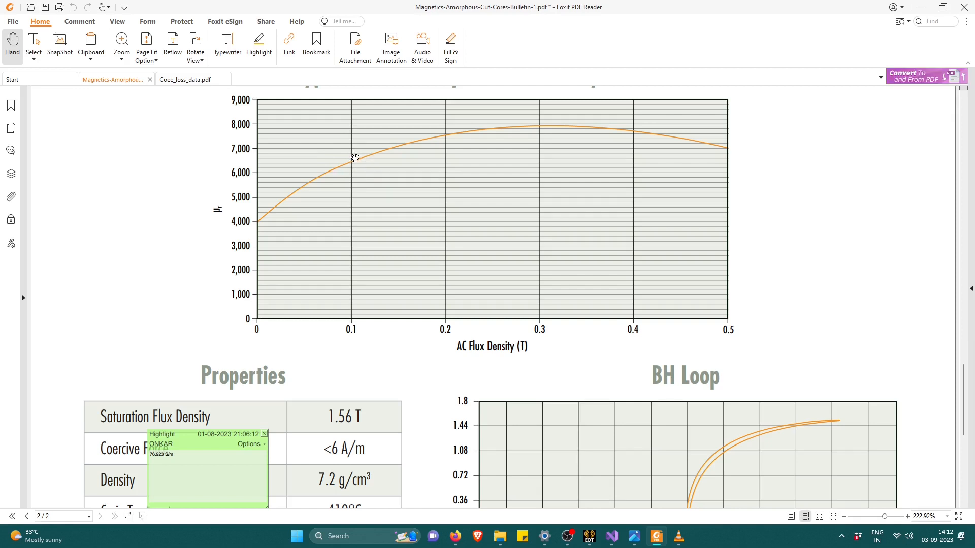
{"action": "scroll", "coordinate": [356, 170], "scroll_direction": "down", "scroll_amount": 5}
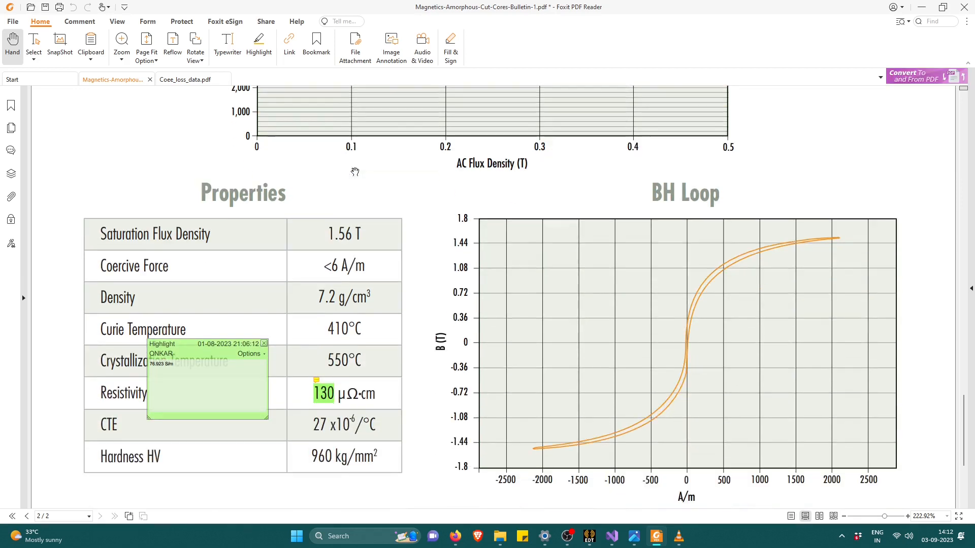
{"action": "triple_click", "coordinate": [327, 203]}
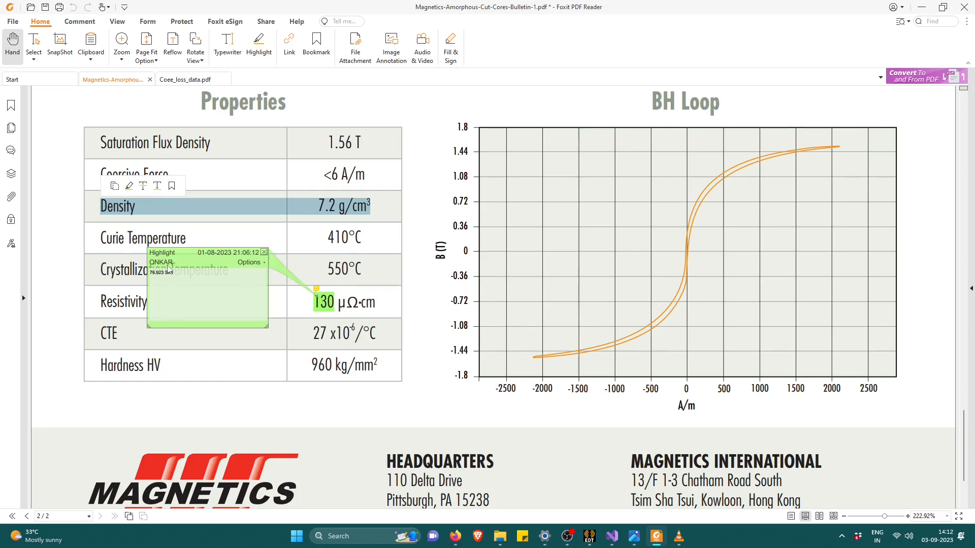
{"action": "key", "text": "alt+Tab"}
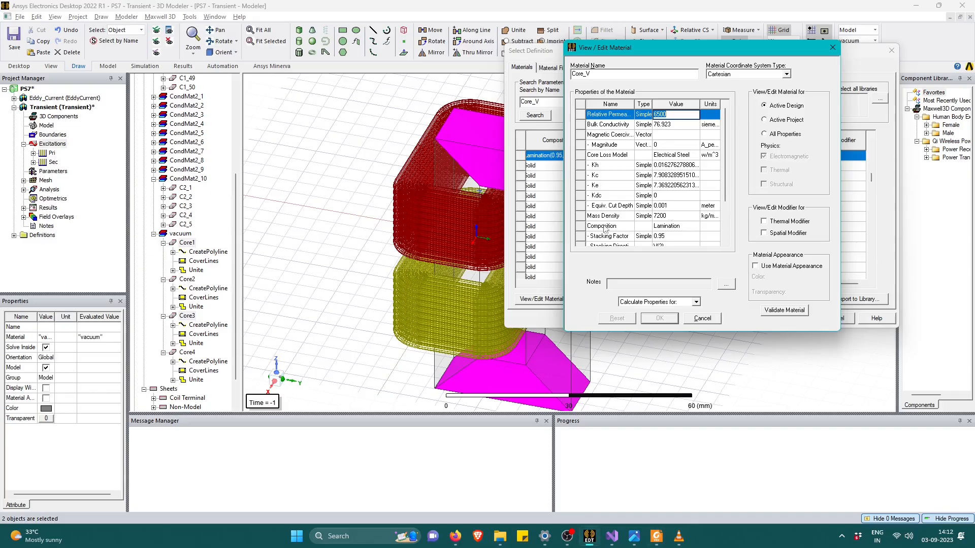
Compare Core_V's bulk conductivity and mass density with the resistivity note and density in the datasheet in Foxit PDF Reader.
{"action": "left_click", "coordinate": [674, 124]}
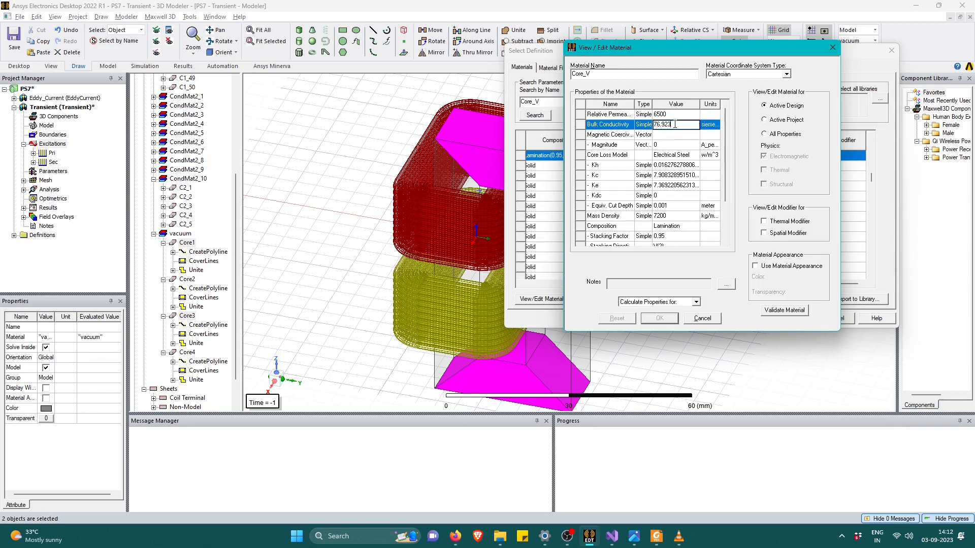
{"action": "key", "text": "alt+Tab"}
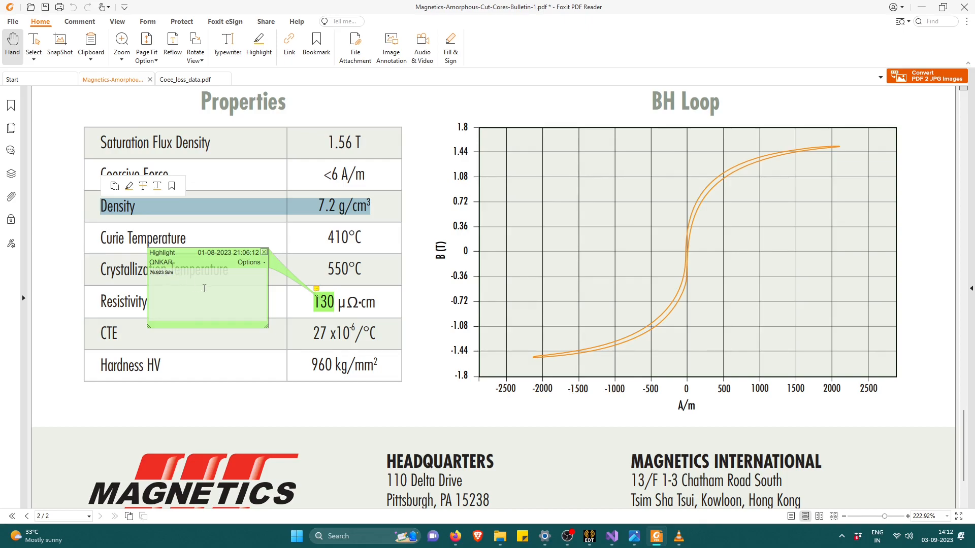
{"action": "key", "text": "alt+Tab"}
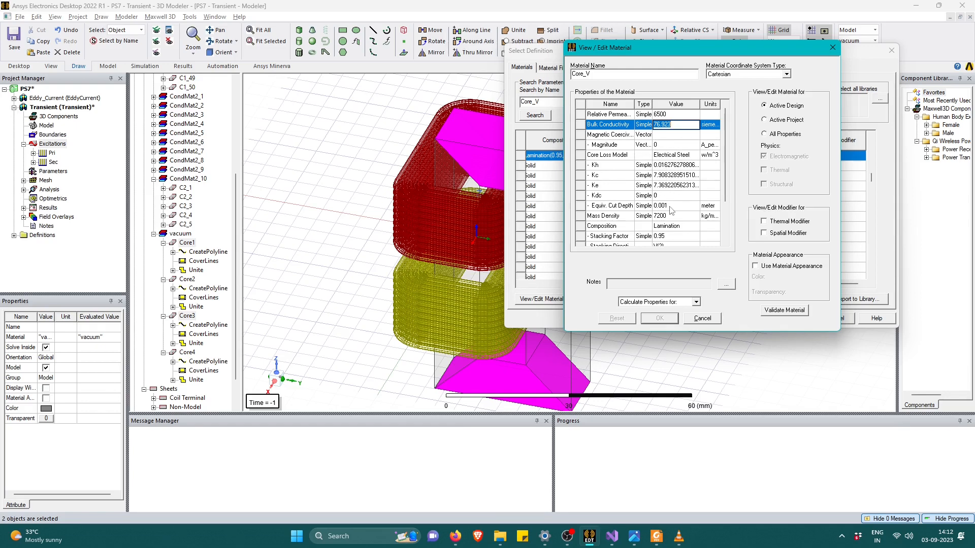
{"action": "left_click", "coordinate": [670, 215]}
{"action": "key", "text": "alt+Tab"}
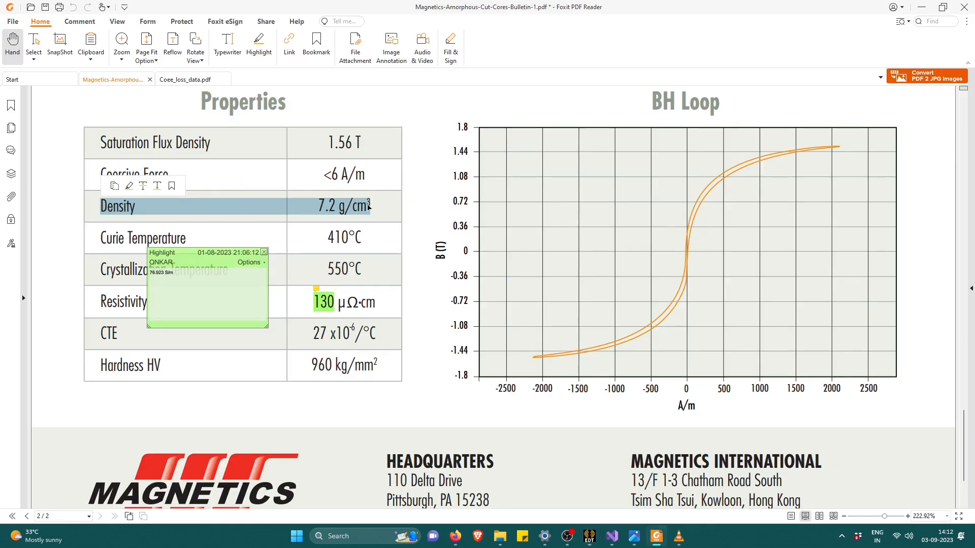
{"action": "key", "text": "alt+Tab"}
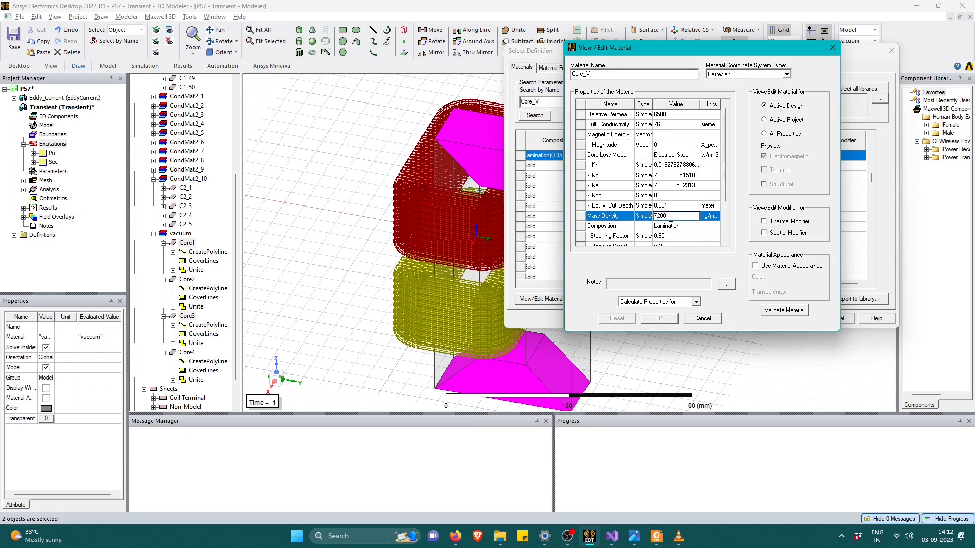
Reset Core_V's core loss model to None and its composition to Solid.
{"action": "left_click", "coordinate": [669, 156]}
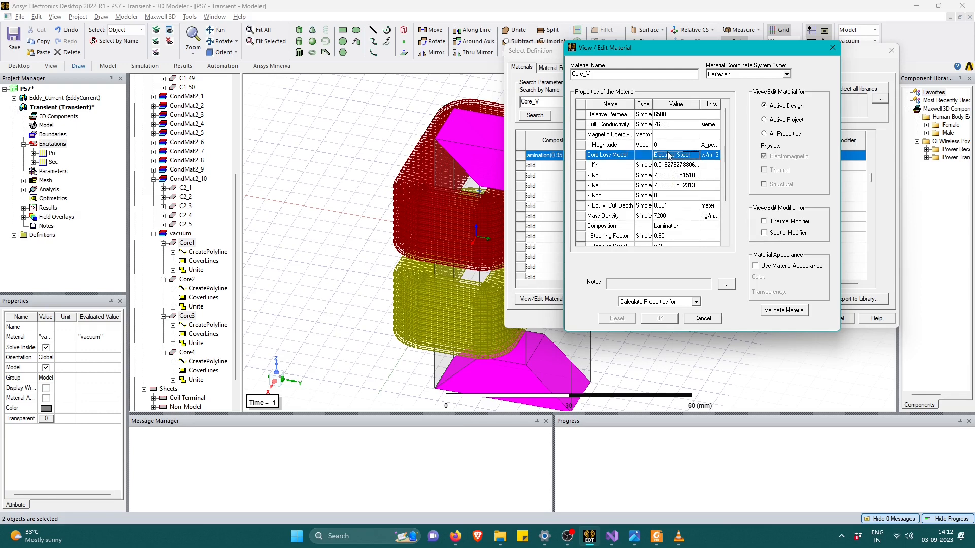
{"action": "left_click", "coordinate": [688, 155]}
{"action": "left_click", "coordinate": [689, 155]}
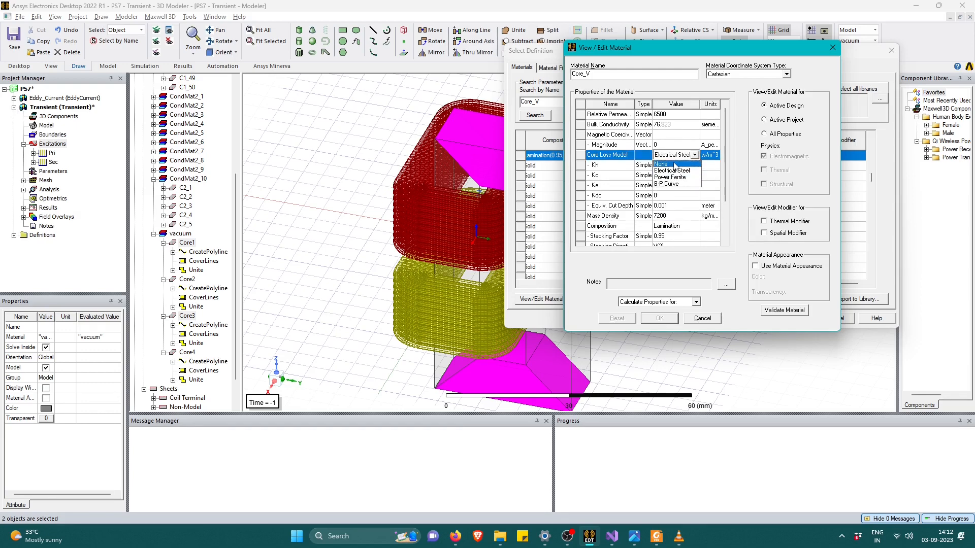
{"action": "left_click", "coordinate": [667, 164]}
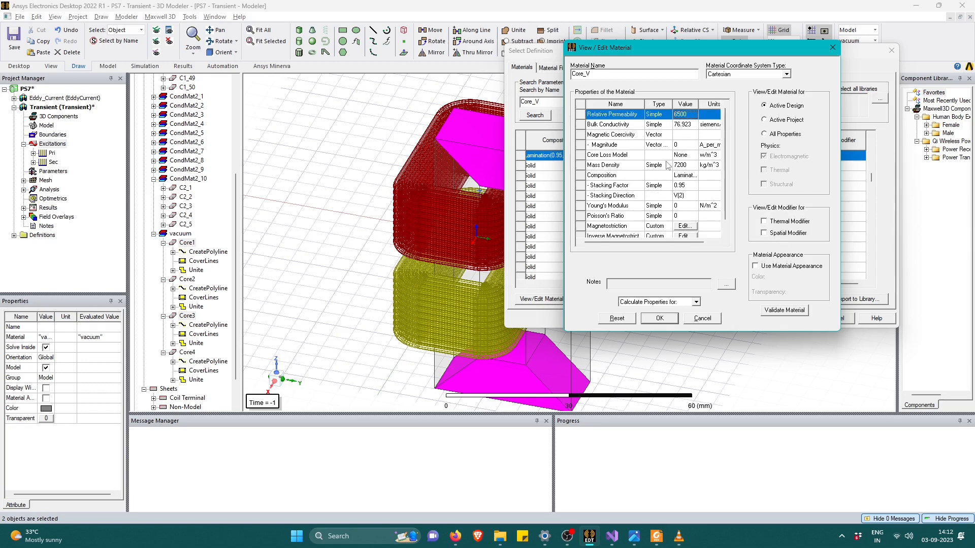
{"action": "left_click", "coordinate": [690, 176]}
{"action": "left_click", "coordinate": [689, 185]}
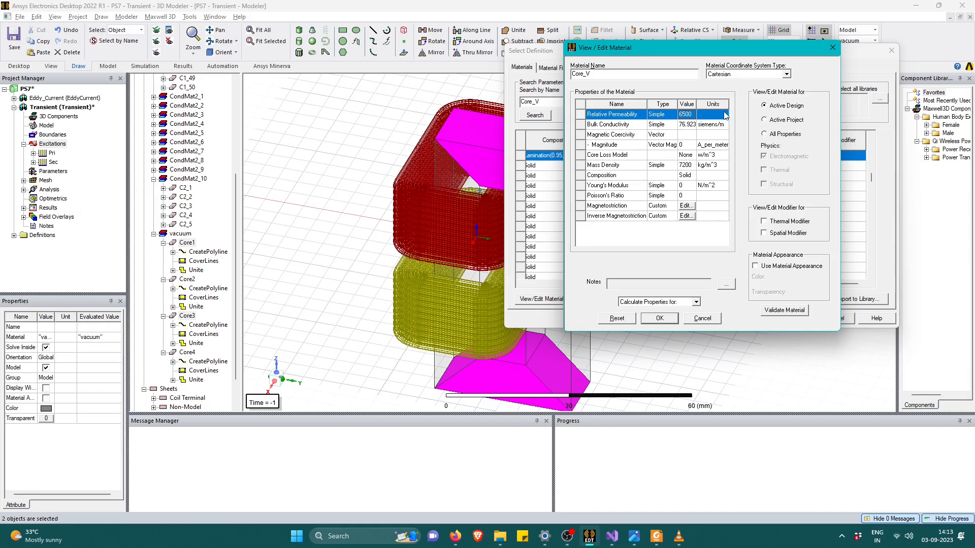
Set Core_V's core loss model to Electrical Steel and its composition to Lamination.
{"action": "left_click", "coordinate": [689, 156]}
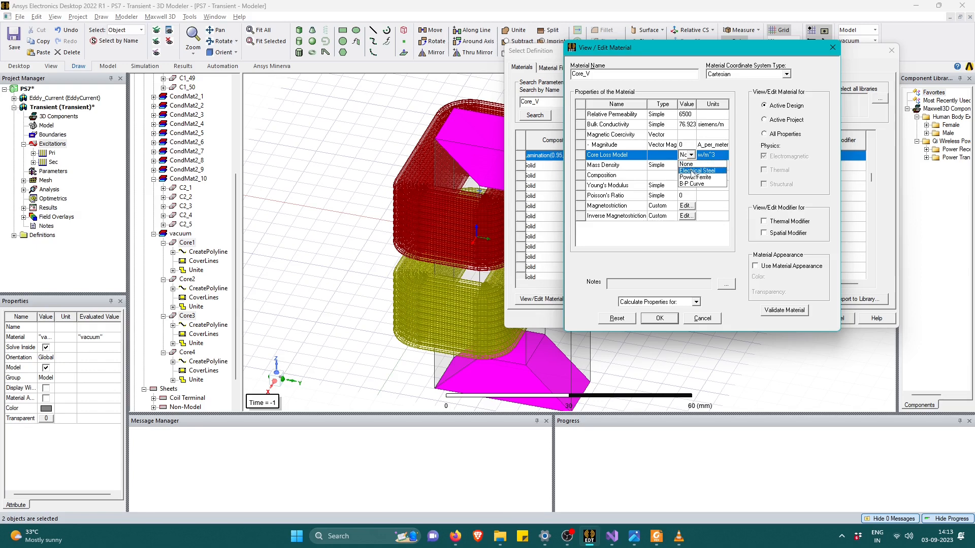
{"action": "left_click", "coordinate": [693, 171]}
{"action": "left_click", "coordinate": [680, 166]}
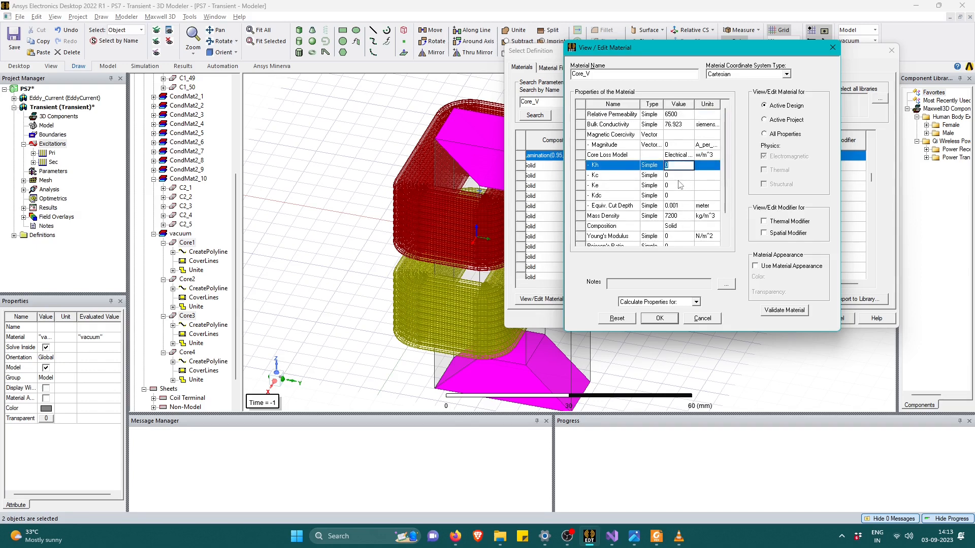
{"action": "left_click", "coordinate": [678, 179]}
{"action": "left_click", "coordinate": [677, 189]}
{"action": "left_click", "coordinate": [675, 197]}
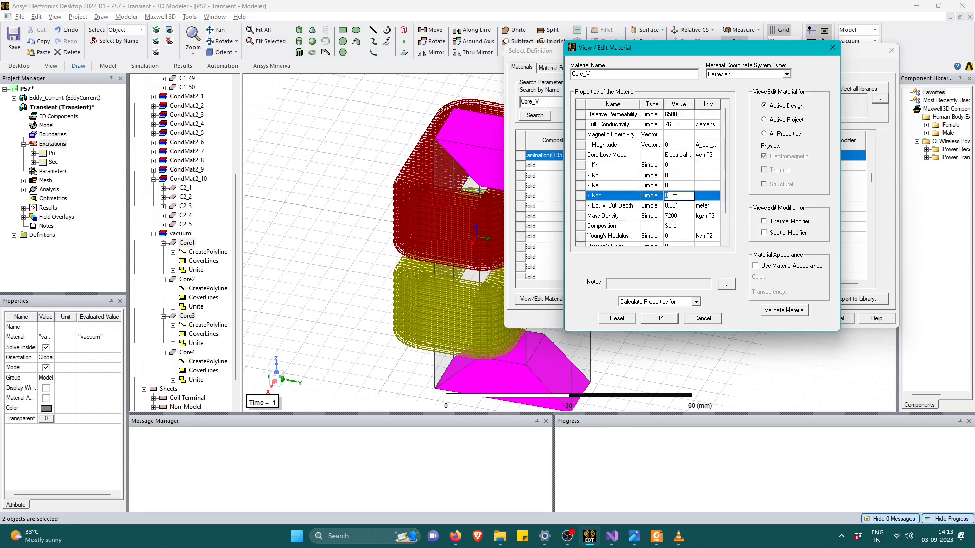
{"action": "left_click", "coordinate": [676, 226]}
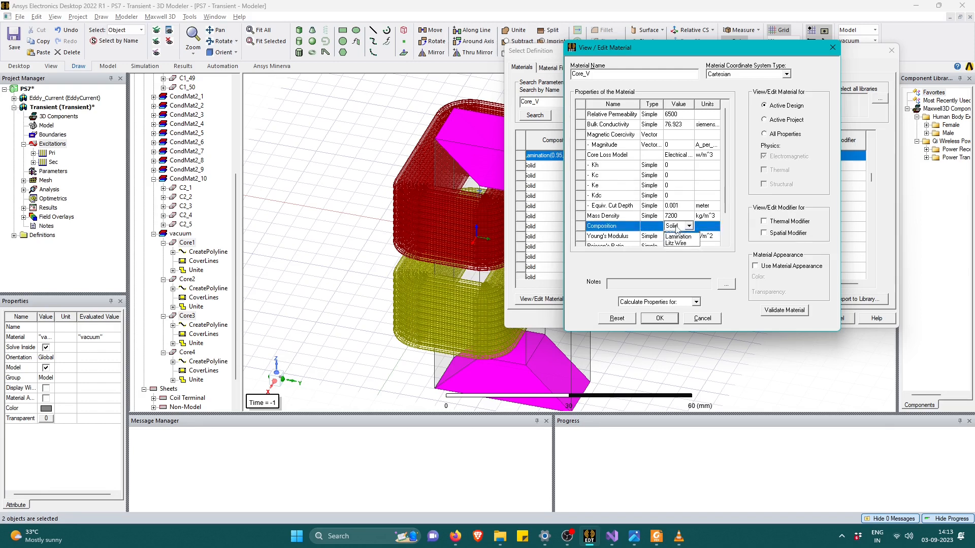
{"action": "left_click", "coordinate": [681, 242]}
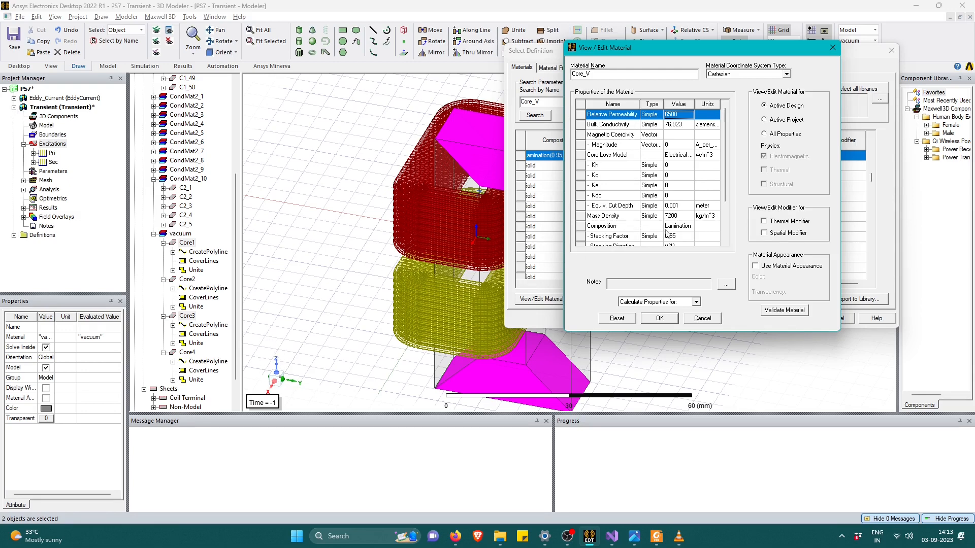
Set the lamination's stacking direction to V(3) and its stacking factor to 0.84.
{"action": "scroll", "coordinate": [730, 193], "scroll_direction": "down", "scroll_amount": 1}
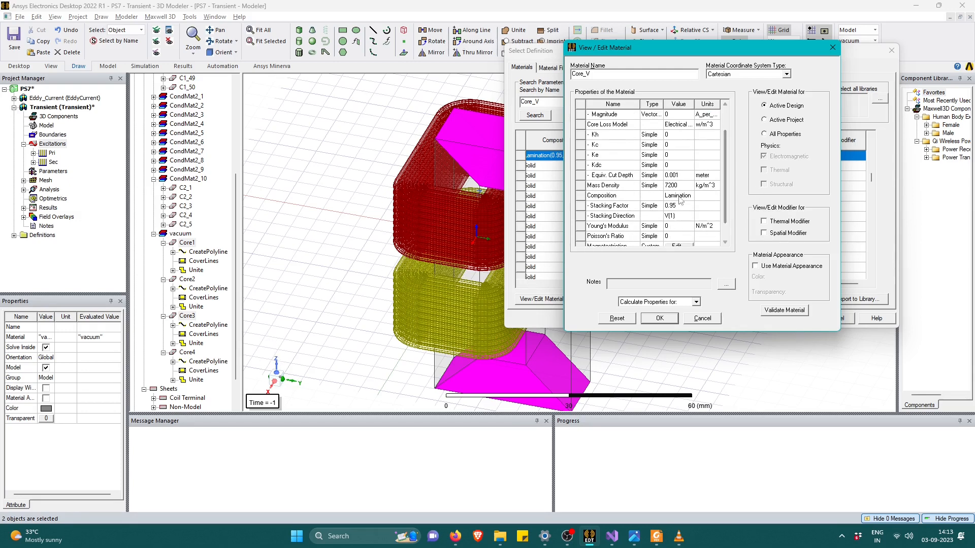
{"action": "left_click", "coordinate": [678, 218]}
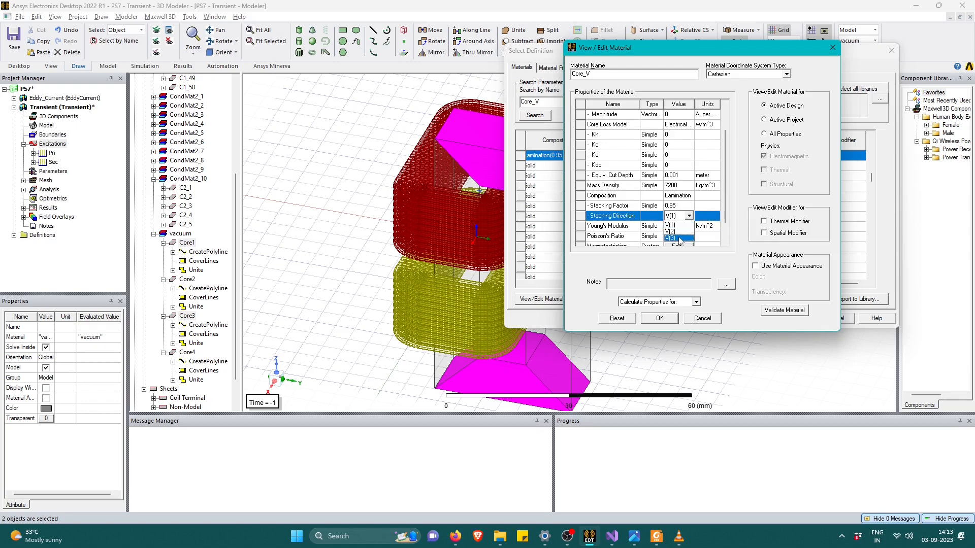
{"action": "left_click", "coordinate": [679, 239]}
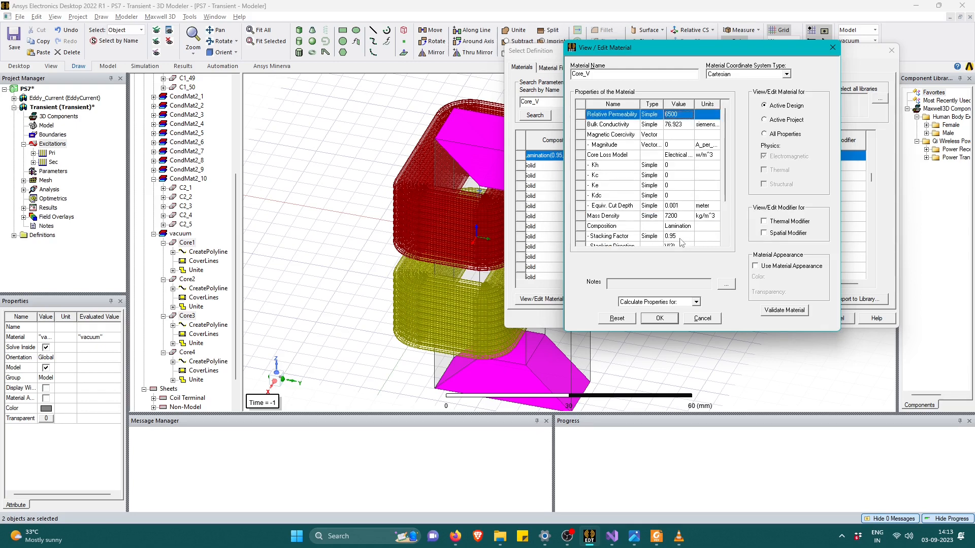
{"action": "scroll", "coordinate": [682, 241], "scroll_direction": "down", "scroll_amount": 2}
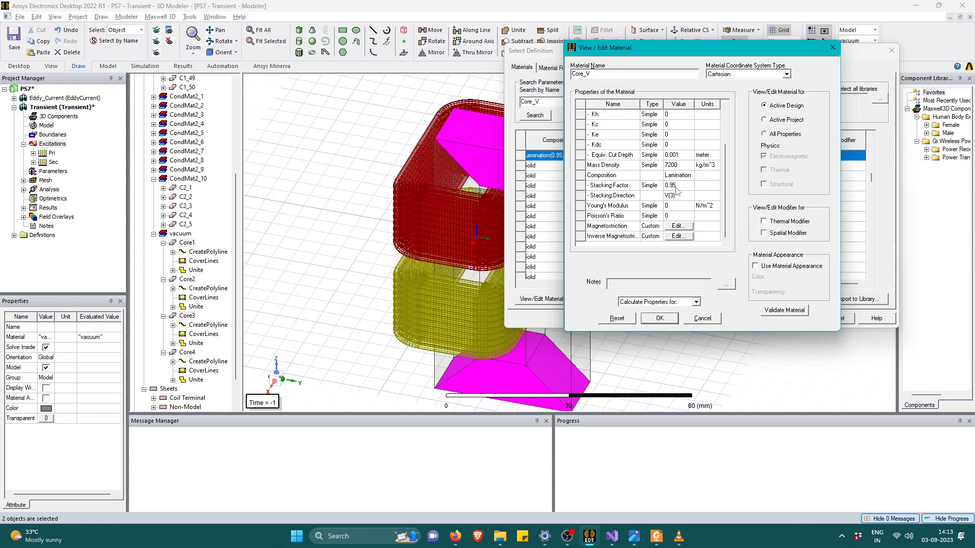
{"action": "left_click", "coordinate": [677, 186]}
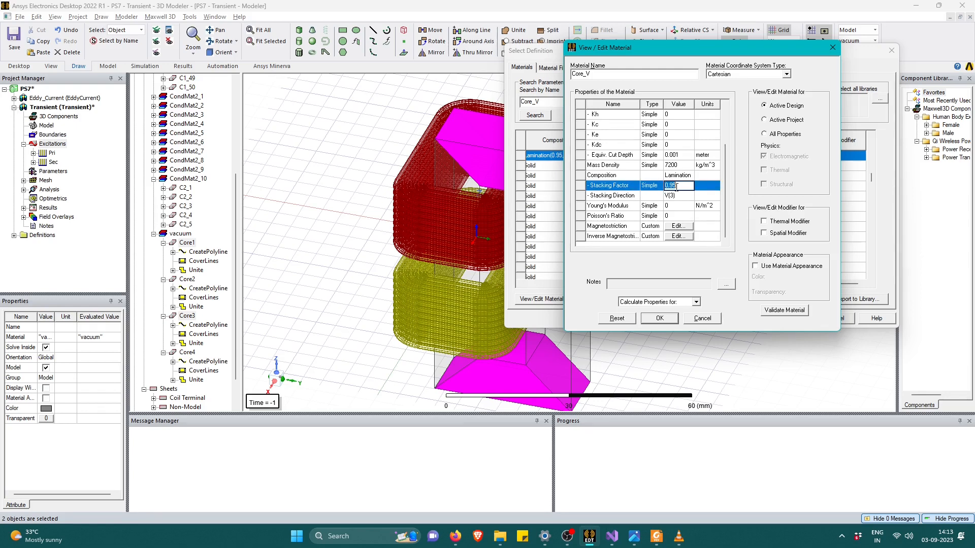
{"action": "type", "text": "0"}
{"action": "scroll", "coordinate": [681, 199], "scroll_direction": "up", "scroll_amount": 2}
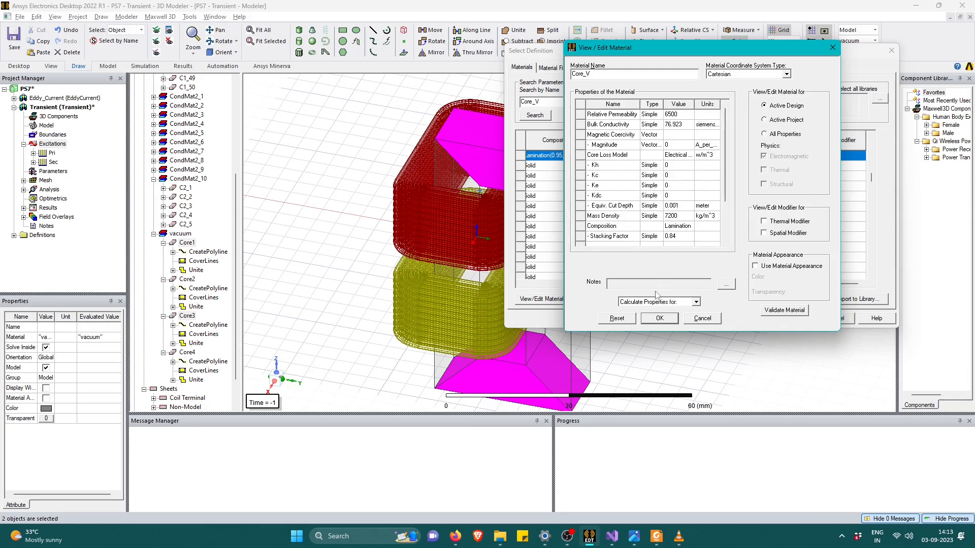
Open the core loss calculation at one frequency for Core_V and inspect its B-P coordinate table.
{"action": "left_click", "coordinate": [646, 302]}
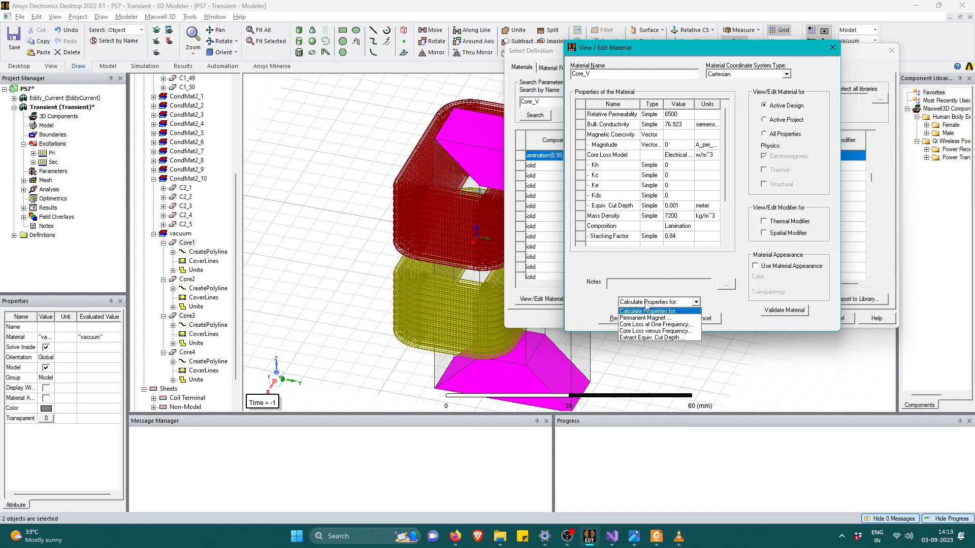
{"action": "left_click", "coordinate": [658, 328]}
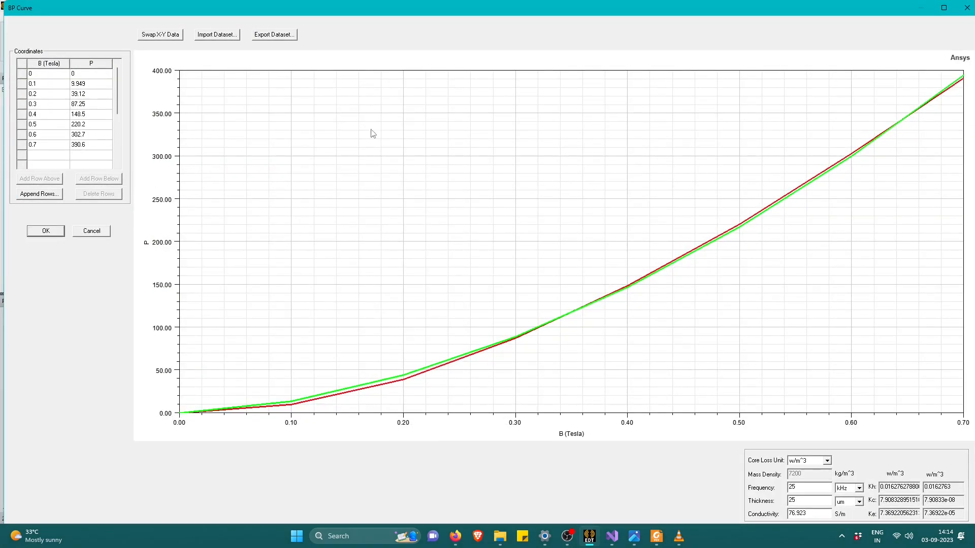
{"action": "left_click", "coordinate": [39, 75]}
{"action": "left_click", "coordinate": [85, 142]}
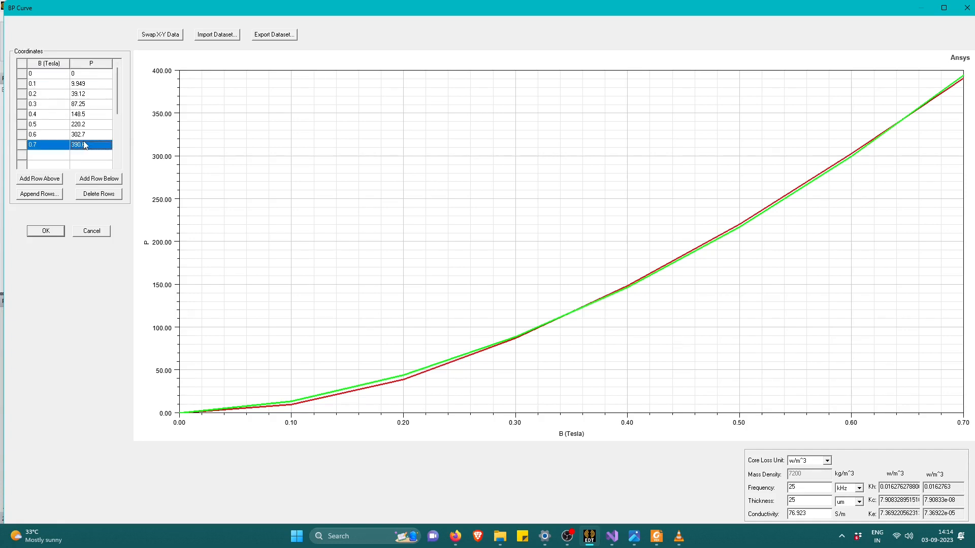
{"action": "double_click", "coordinate": [37, 75]}
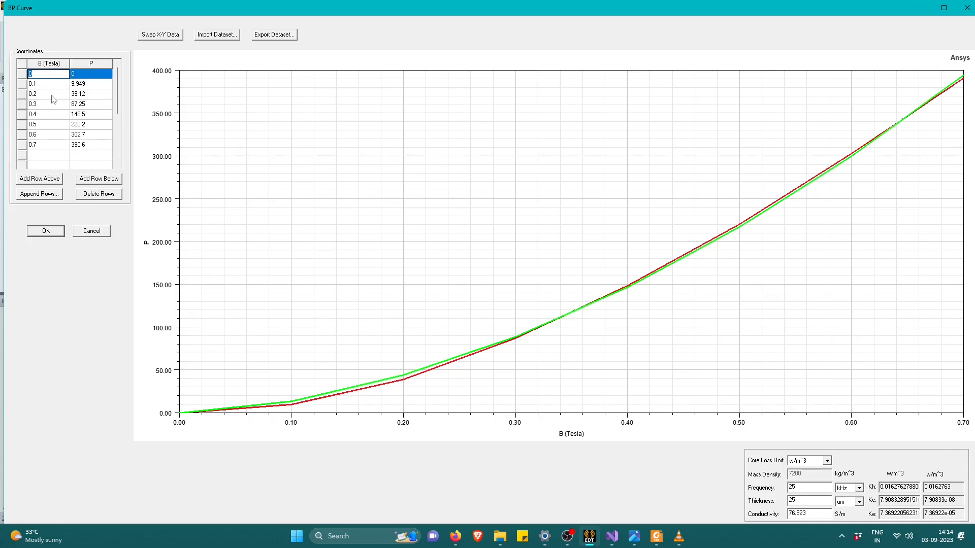
Switch to Foxit PDF Reader and look through the manufacturer's core loss tables by frequency in Coee_loss_data.pdf.
{"action": "key", "text": "alt+Tab"}
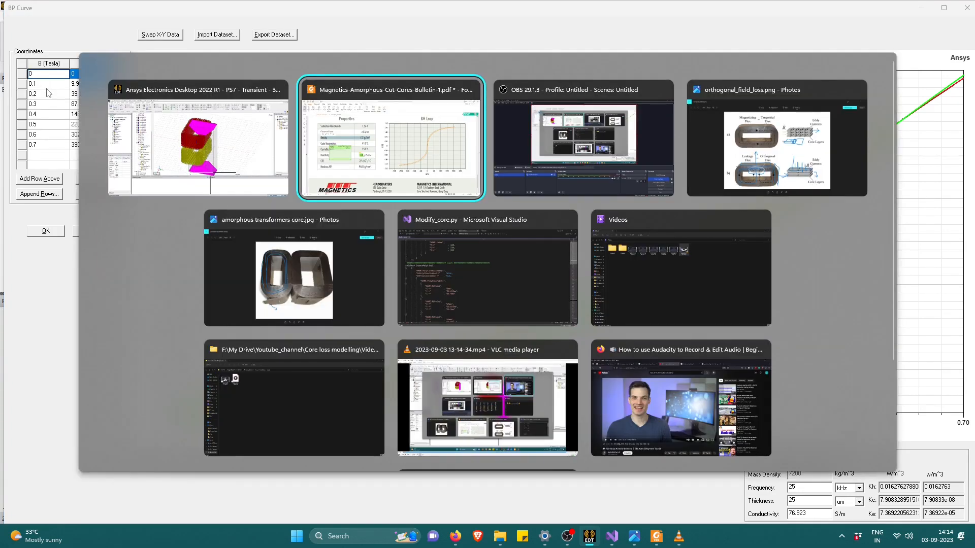
{"action": "left_click", "coordinate": [185, 80]}
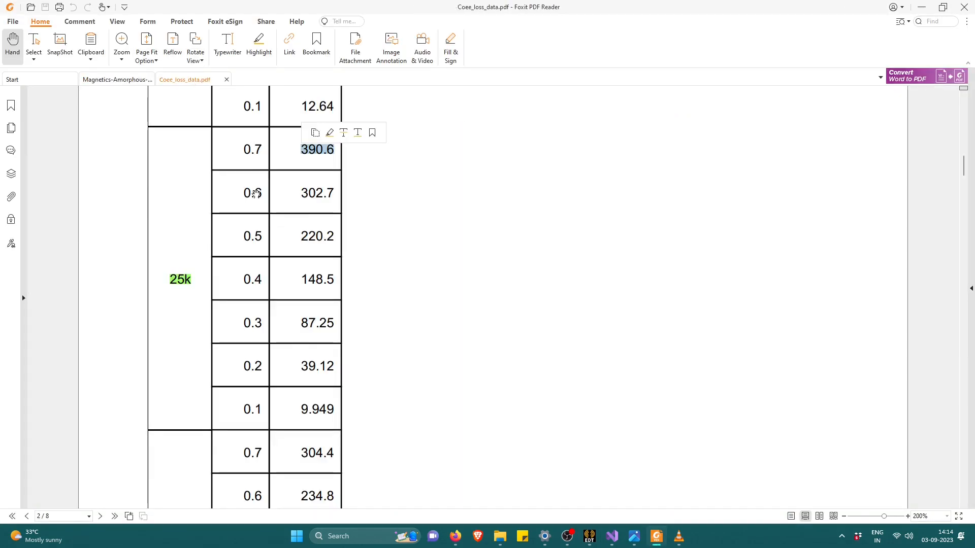
{"action": "scroll", "coordinate": [289, 266], "scroll_direction": "up", "scroll_amount": 3}
{"action": "left_click_drag", "start_coordinate": [965, 158], "coordinate": [965, 106]}
{"action": "scroll", "coordinate": [325, 248], "scroll_direction": "down", "scroll_amount": 2}
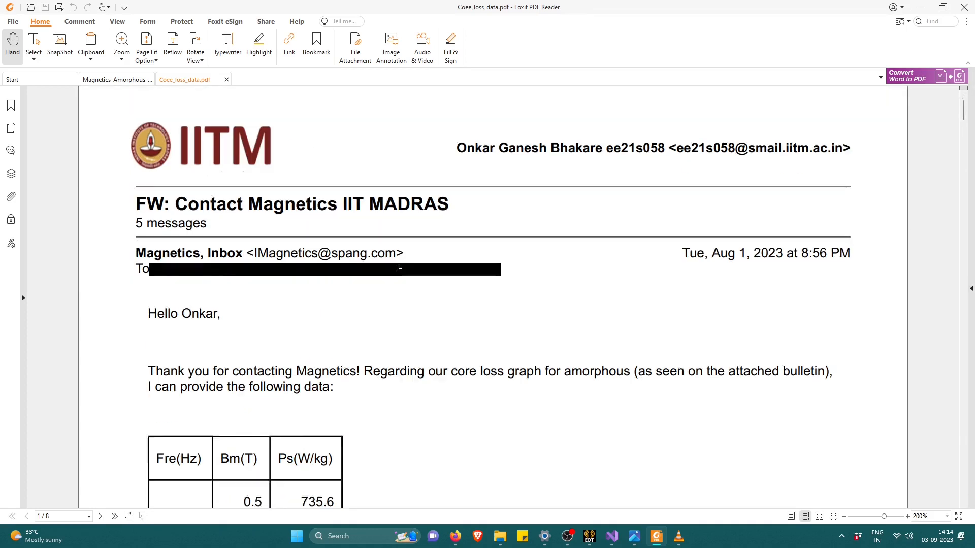
{"action": "left_click_drag", "start_coordinate": [964, 122], "coordinate": [965, 226]}
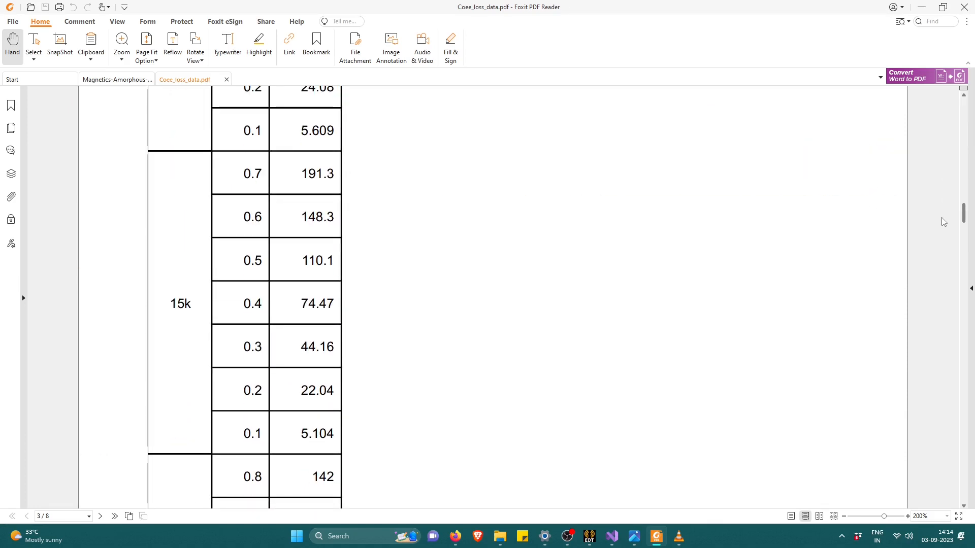
Compare the Core Loss vs. Flux Density chart in the Magnetics amorphous cut cores bulletin with the tabulated core loss data.
{"action": "left_click", "coordinate": [117, 79]}
{"action": "scroll", "coordinate": [459, 307], "scroll_direction": "up", "scroll_amount": 6}
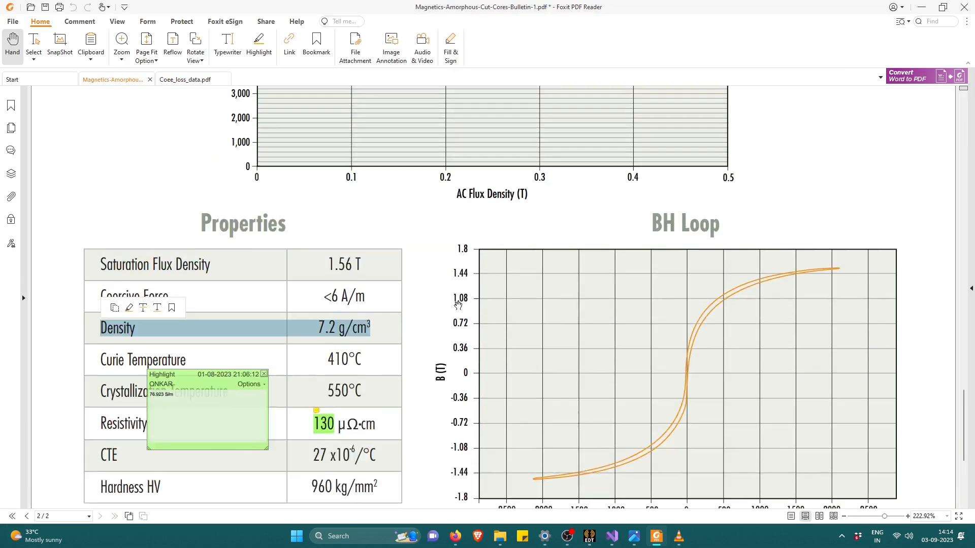
{"action": "scroll", "coordinate": [459, 307], "scroll_direction": "up", "scroll_amount": 7}
{"action": "scroll", "coordinate": [387, 300], "scroll_direction": "down", "scroll_amount": 3}
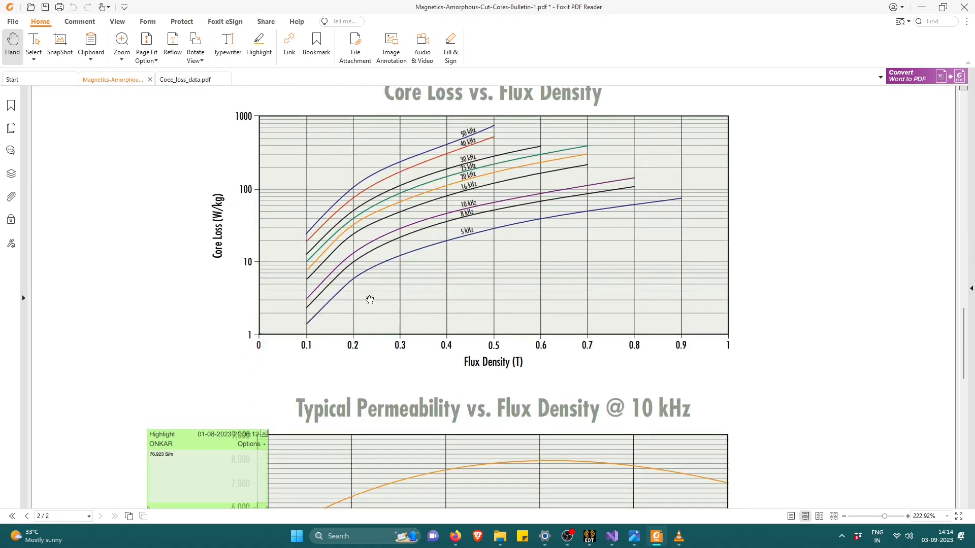
{"action": "left_click", "coordinate": [184, 80]}
{"action": "scroll", "coordinate": [252, 284], "scroll_direction": "down", "scroll_amount": 10}
{"action": "scroll", "coordinate": [253, 279], "scroll_direction": "up", "scroll_amount": 5}
{"action": "scroll", "coordinate": [253, 280], "scroll_direction": "up", "scroll_amount": 4}
{"action": "scroll", "coordinate": [196, 189], "scroll_direction": "up", "scroll_amount": 10}
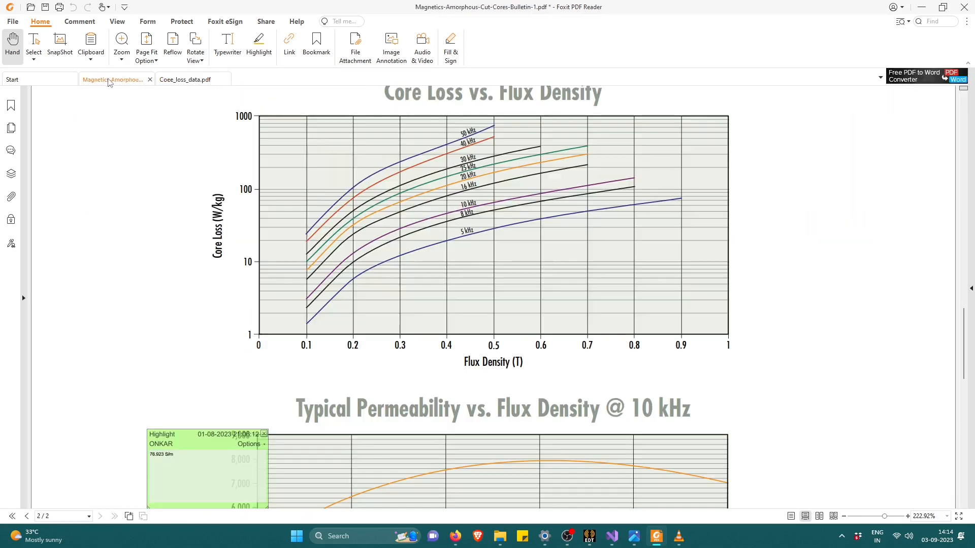
Examine the 25 kHz curve in the bulletin's core loss chart and find the matching 25k rows in the data tables.
{"action": "left_click", "coordinate": [110, 81]}
{"action": "scroll", "coordinate": [315, 282], "scroll_direction": "up", "scroll_amount": 4, "text": "ctrl"}
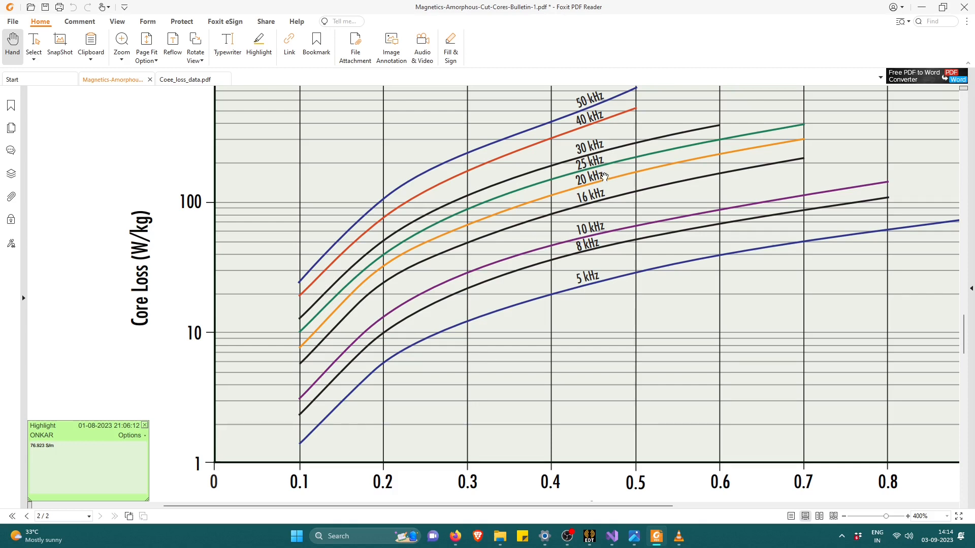
{"action": "left_click_drag", "start_coordinate": [610, 162], "coordinate": [574, 166]}
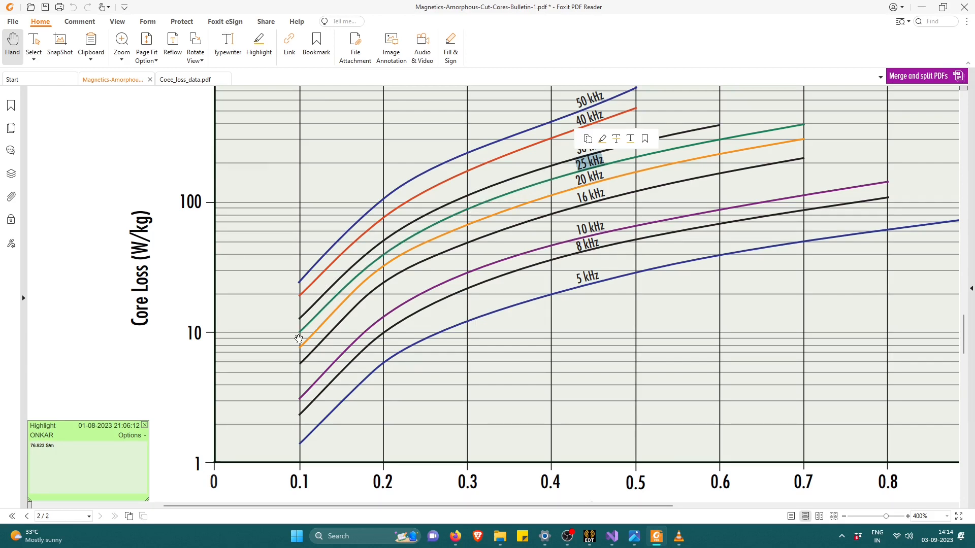
{"action": "left_click", "coordinate": [184, 80]}
{"action": "scroll", "coordinate": [251, 276], "scroll_direction": "down", "scroll_amount": 5}
{"action": "scroll", "coordinate": [250, 276], "scroll_direction": "down", "scroll_amount": 20}
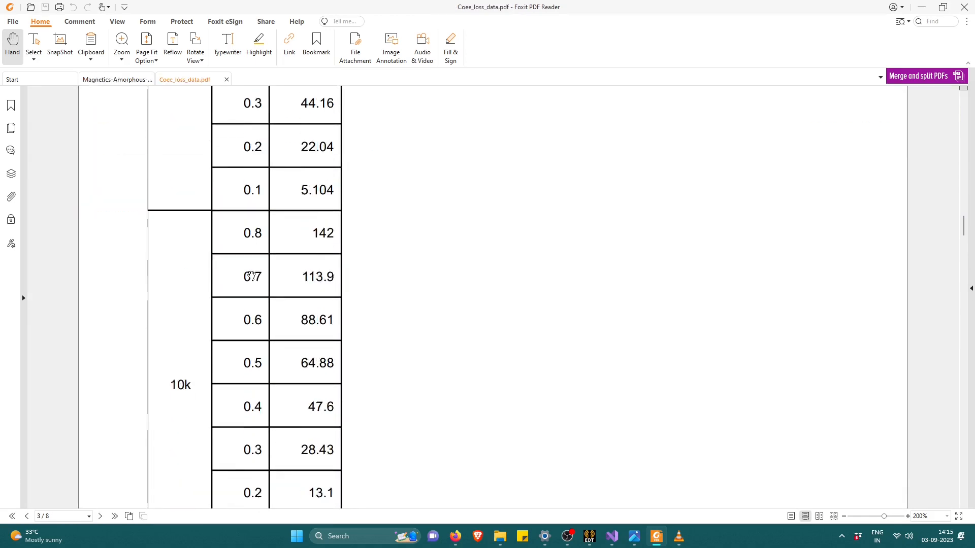
{"action": "scroll", "coordinate": [254, 275], "scroll_direction": "up", "scroll_amount": 20}
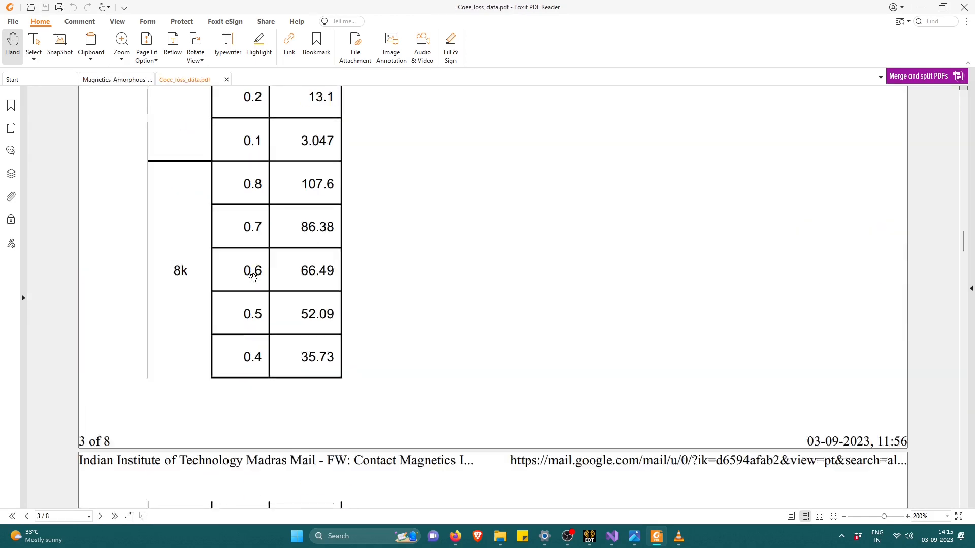
{"action": "scroll", "coordinate": [254, 278], "scroll_direction": "up", "scroll_amount": 8}
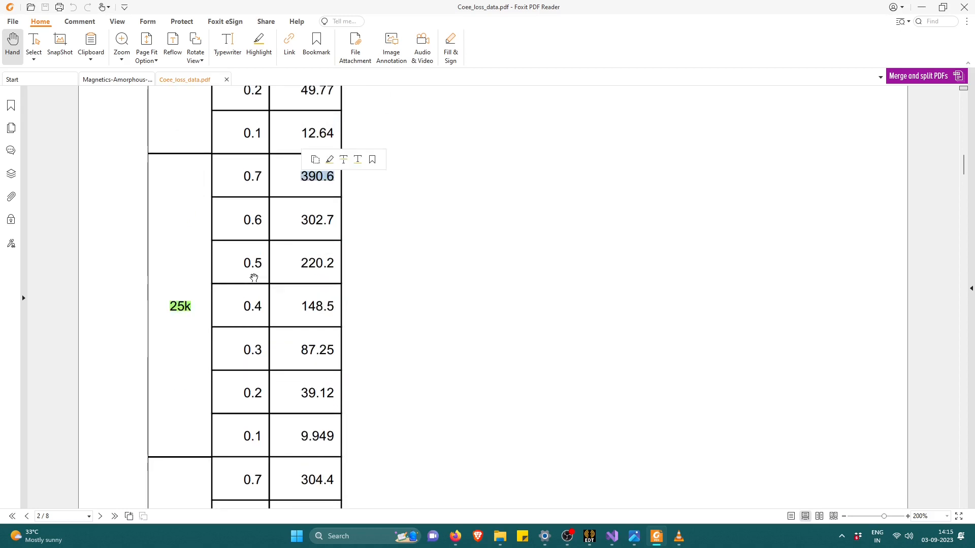
Return to Ansys Electronics Desktop and check the BP curve's flux density and loss points against the 25 kHz data.
{"action": "key", "text": "alt+Tab"}
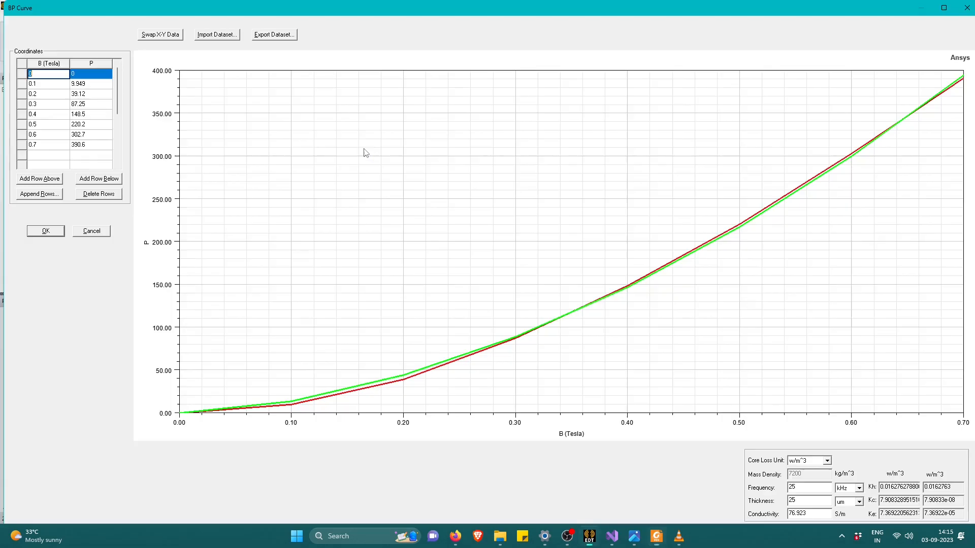
{"action": "left_click", "coordinate": [55, 85]}
{"action": "left_click", "coordinate": [45, 91]}
{"action": "left_click", "coordinate": [86, 95]}
{"action": "left_click", "coordinate": [86, 104]}
{"action": "left_click", "coordinate": [89, 137]}
{"action": "left_click", "coordinate": [90, 142]}
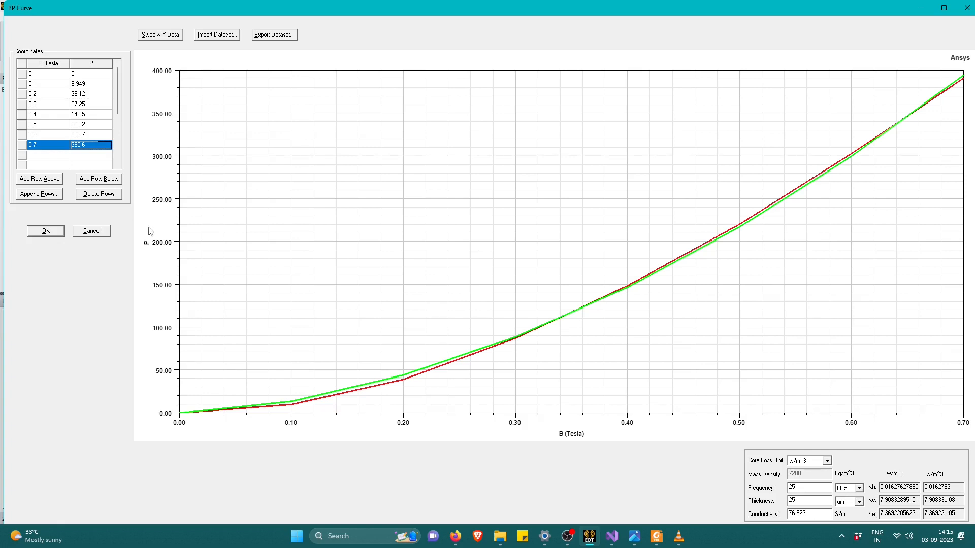
Export the B-P dataset as a tab-delimited file named core_loss in the PS7_1.pjt folder.
{"action": "left_click", "coordinate": [264, 38]}
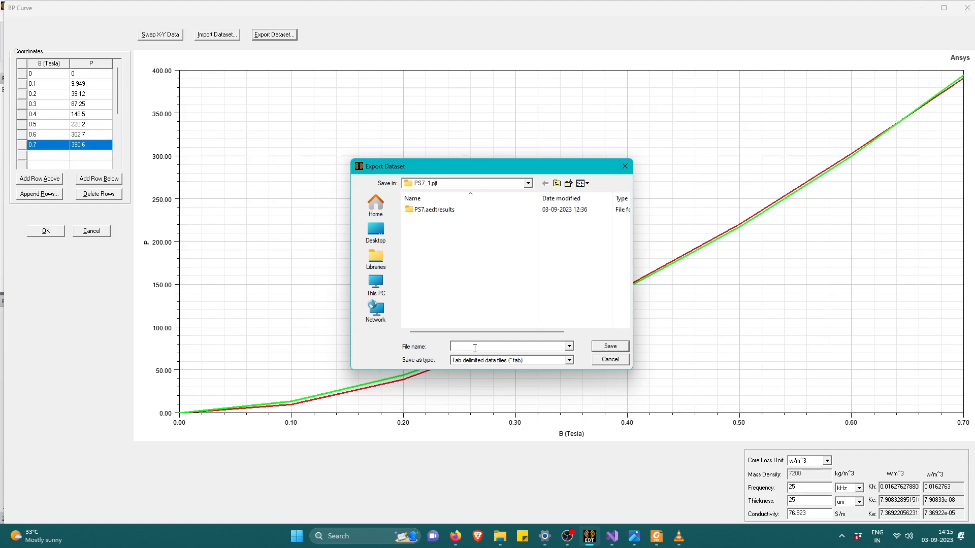
{"action": "type", "text": "core_loss_data"}
{"action": "left_click", "coordinate": [617, 349]}
Apply the core loss coefficients to Core_V using w/m^3, a 25 kHz frequency, 25 um thickness and 76.923 S/m conductivity.
{"action": "left_click", "coordinate": [813, 462]}
{"action": "left_click", "coordinate": [808, 471]}
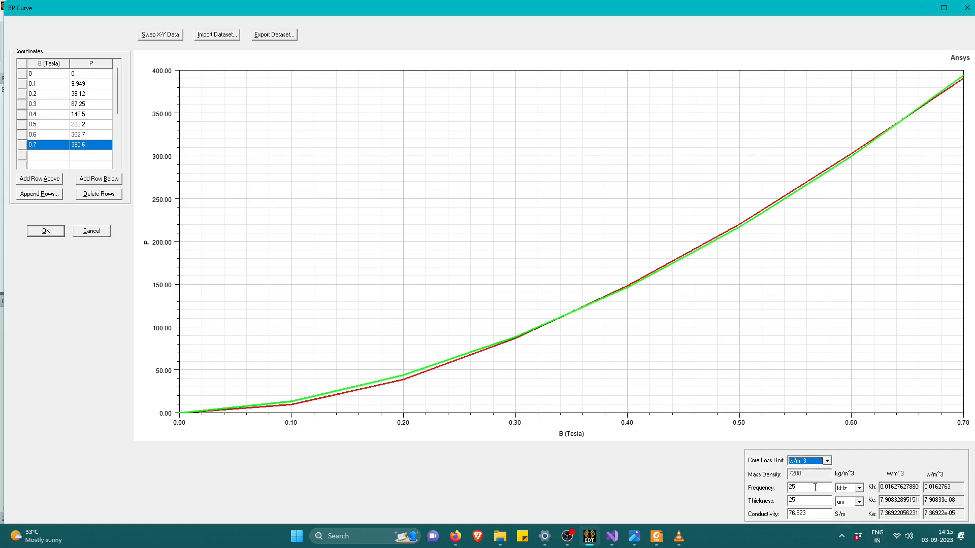
{"action": "left_click", "coordinate": [814, 488]}
{"action": "left_click", "coordinate": [797, 487]}
{"action": "key", "text": "Tab"}
{"action": "double_click", "coordinate": [796, 501]}
{"action": "double_click", "coordinate": [792, 510]}
{"action": "left_click", "coordinate": [46, 231]}
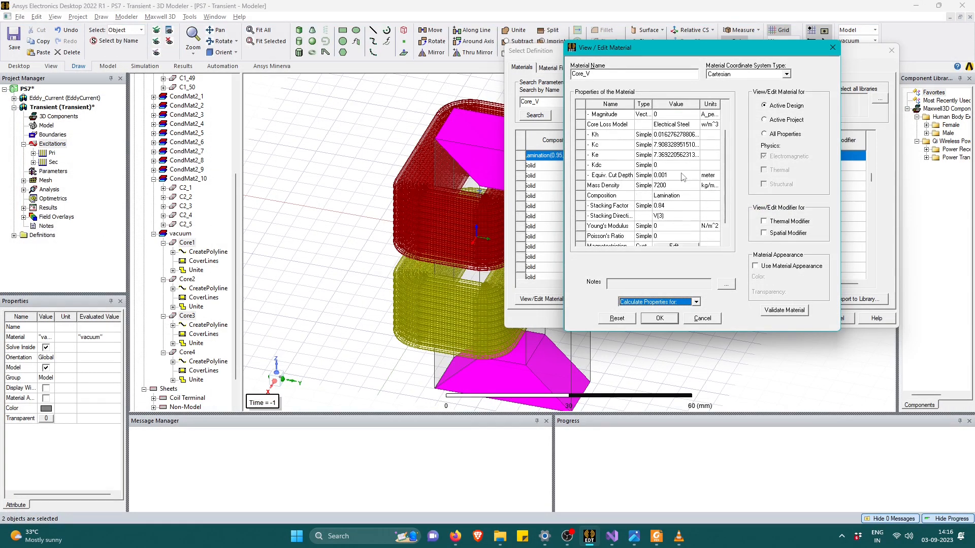
Accept the Core_V material definition and assign it to the selected Core1 and Core3.
{"action": "scroll", "coordinate": [682, 177], "scroll_direction": "down", "scroll_amount": 1}
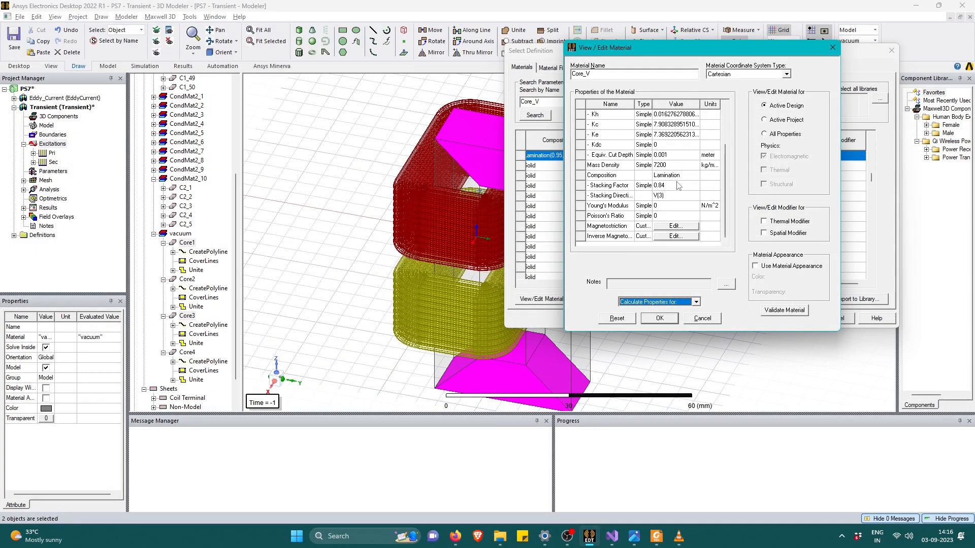
{"action": "left_click", "coordinate": [654, 320]}
{"action": "left_click", "coordinate": [734, 217]}
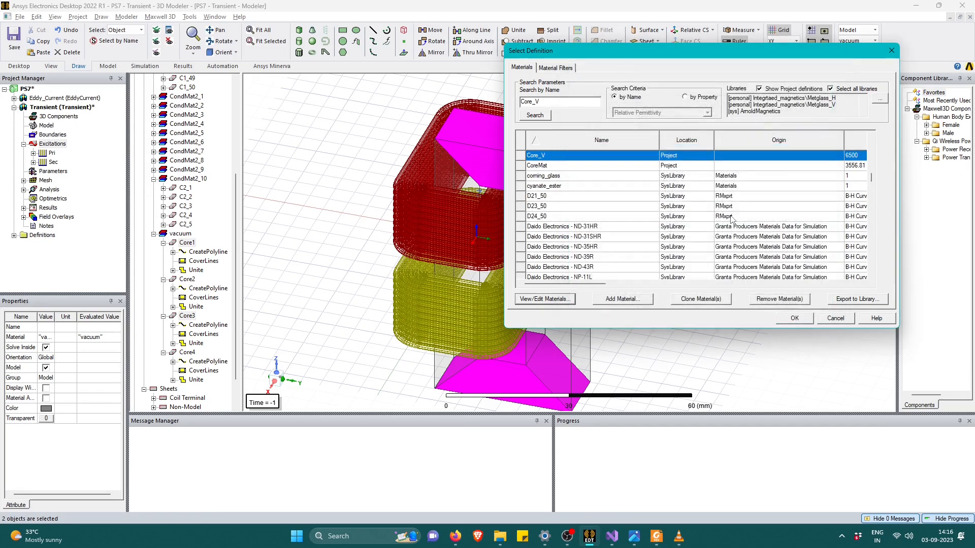
{"action": "left_click", "coordinate": [794, 318]}
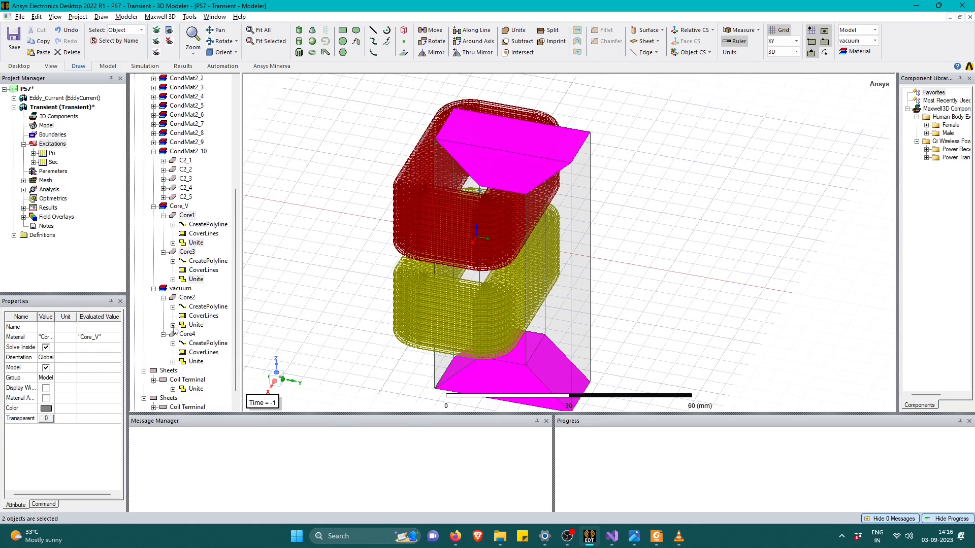
Review Core_H's properties in the material list and reassign Core1 and Core3 to Core_H.
{"action": "right_click", "coordinate": [533, 170]}
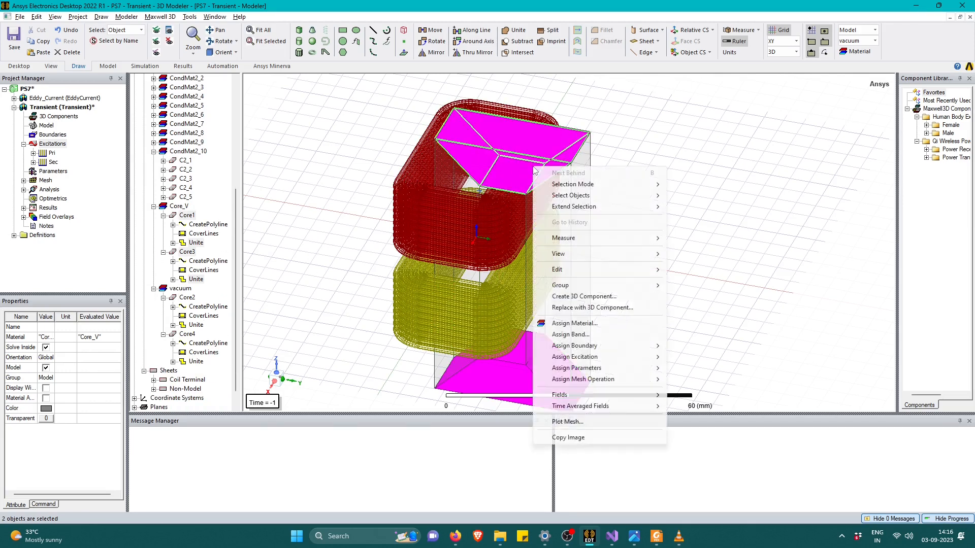
{"action": "left_click", "coordinate": [566, 325]}
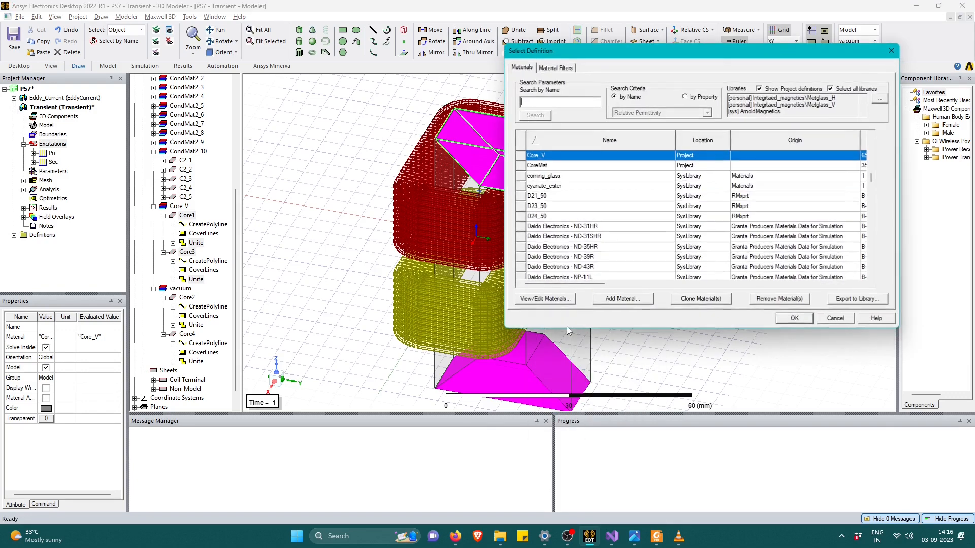
{"action": "scroll", "coordinate": [540, 160], "scroll_direction": "up", "scroll_amount": 1}
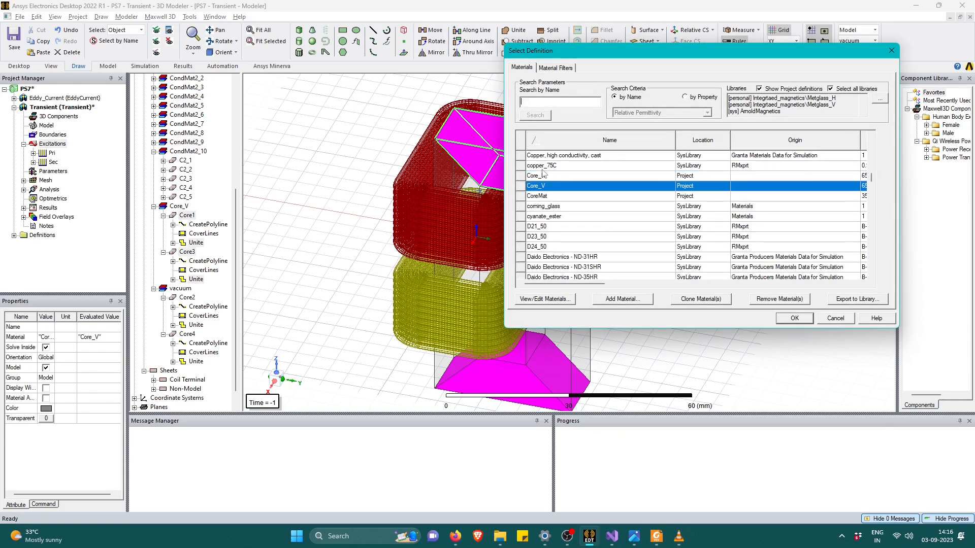
{"action": "left_click", "coordinate": [553, 178]}
{"action": "left_click_drag", "start_coordinate": [584, 286], "coordinate": [806, 276]}
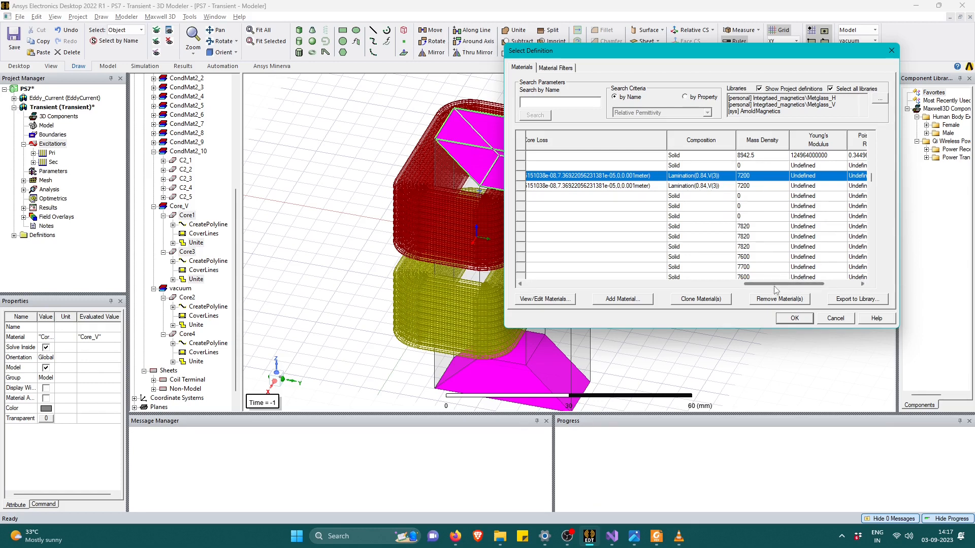
{"action": "left_click_drag", "start_coordinate": [773, 289], "coordinate": [815, 291]}
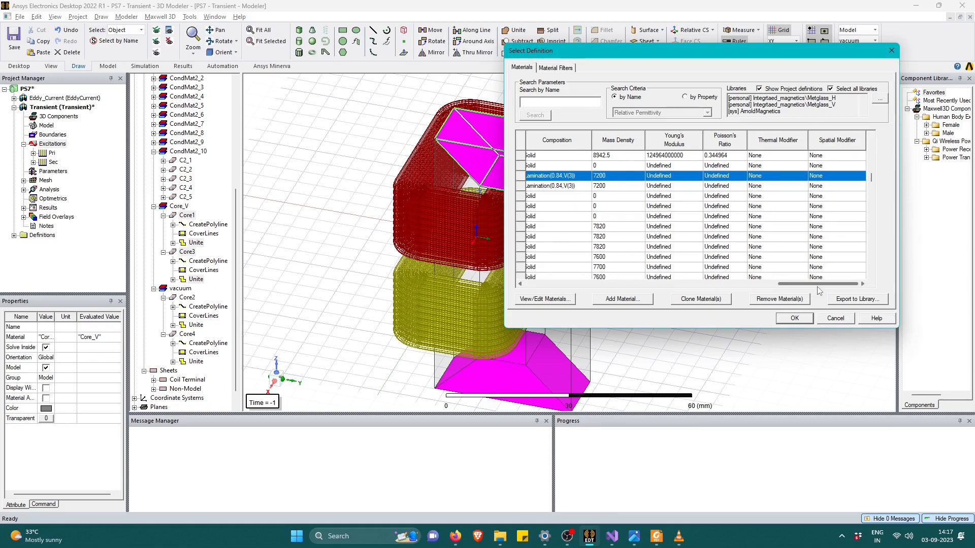
{"action": "left_click_drag", "start_coordinate": [825, 289], "coordinate": [550, 299]}
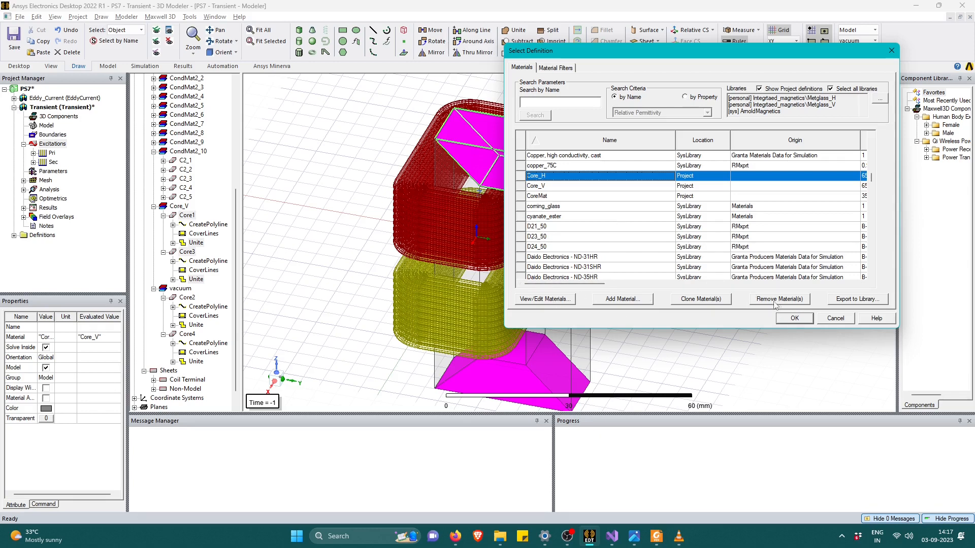
{"action": "left_click", "coordinate": [794, 318]}
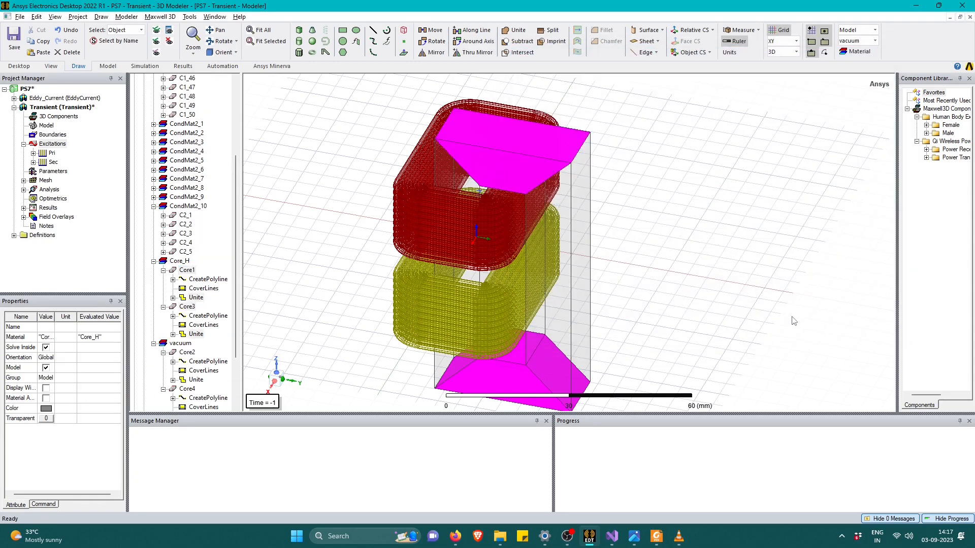
Select Core2 and Core4 for material assignment and find Core_V in the material list.
{"action": "left_click", "coordinate": [441, 370]}
{"action": "left_click", "coordinate": [441, 369]}
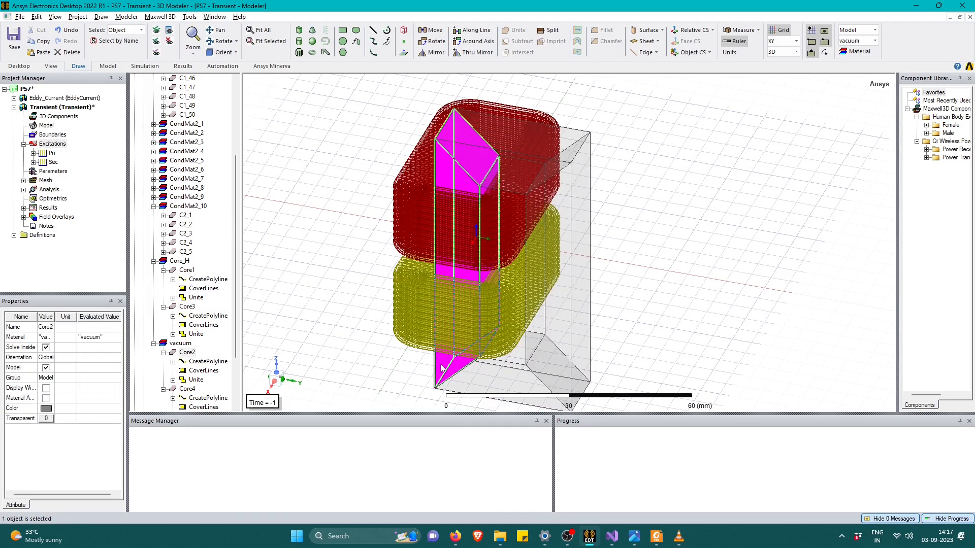
{"action": "left_click", "coordinate": [568, 318], "text": "ctrl"}
{"action": "right_click", "coordinate": [568, 318]}
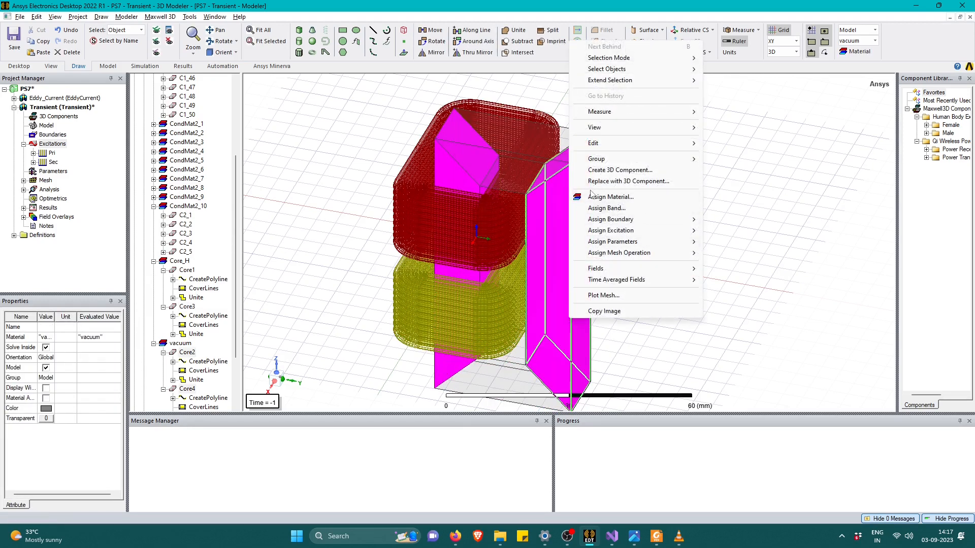
{"action": "left_click", "coordinate": [597, 196]}
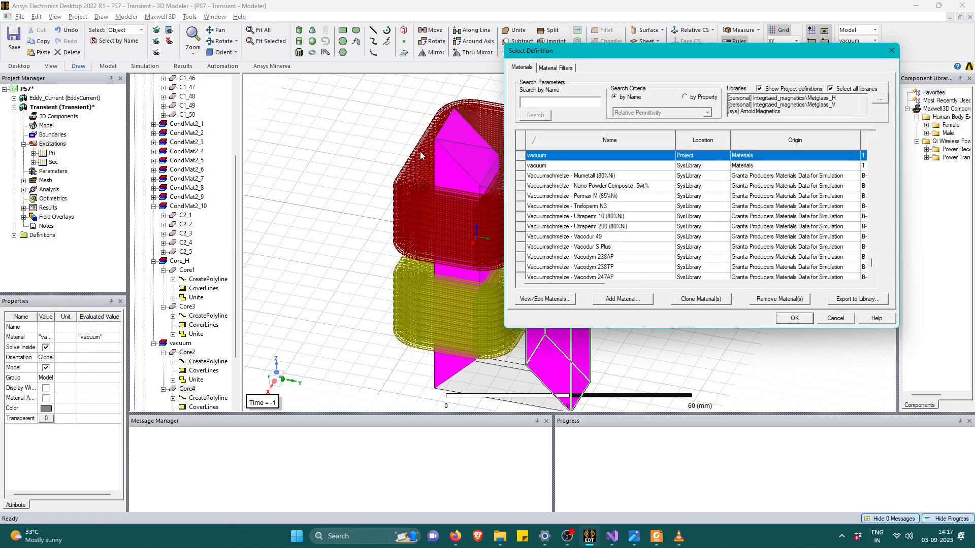
{"action": "scroll", "coordinate": [629, 178], "scroll_direction": "up", "scroll_amount": 1}
{"action": "left_click", "coordinate": [525, 101]}
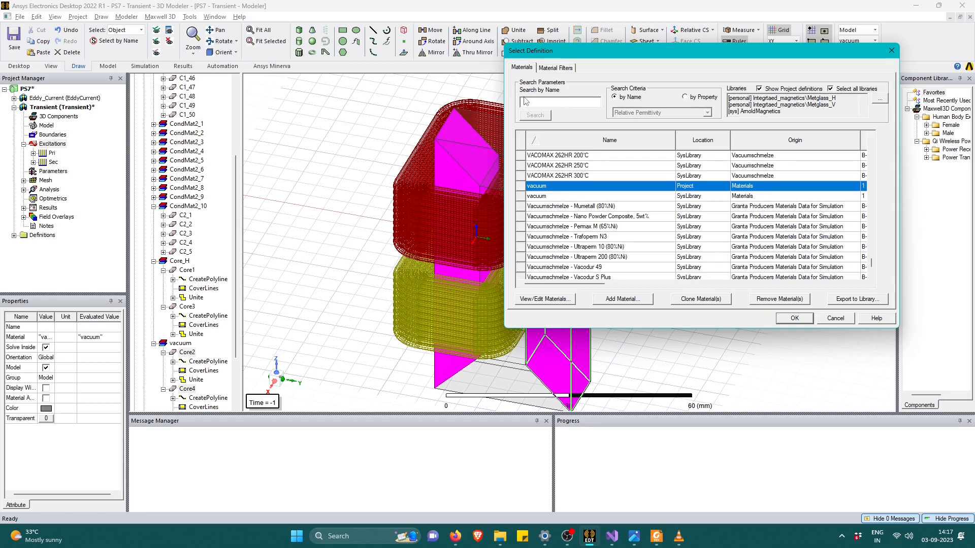
{"action": "type", "text": "core"}
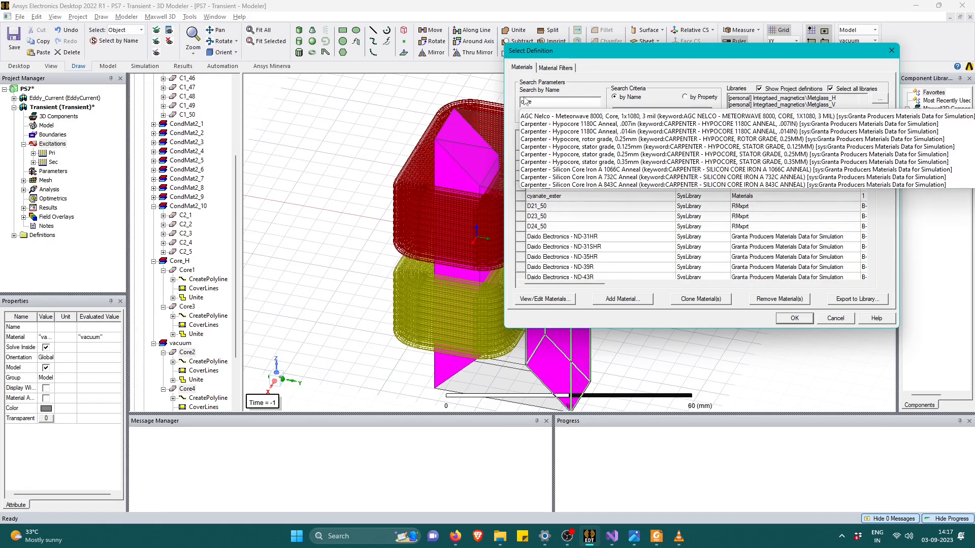
{"action": "type", "text": "_v"}
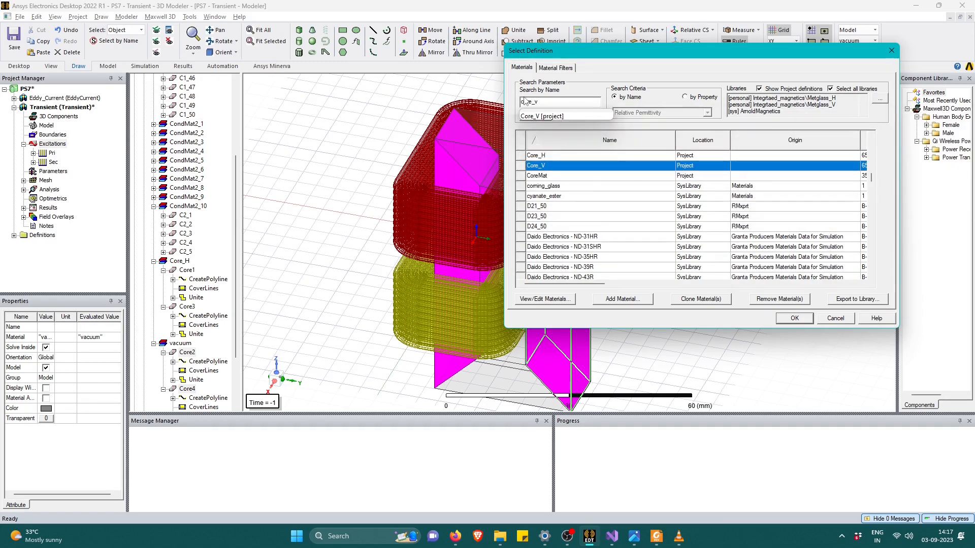
Review Core_V's permeability, conductivity, core loss and density properties, and set its stacking direction to V(2).
{"action": "left_click", "coordinate": [543, 299]}
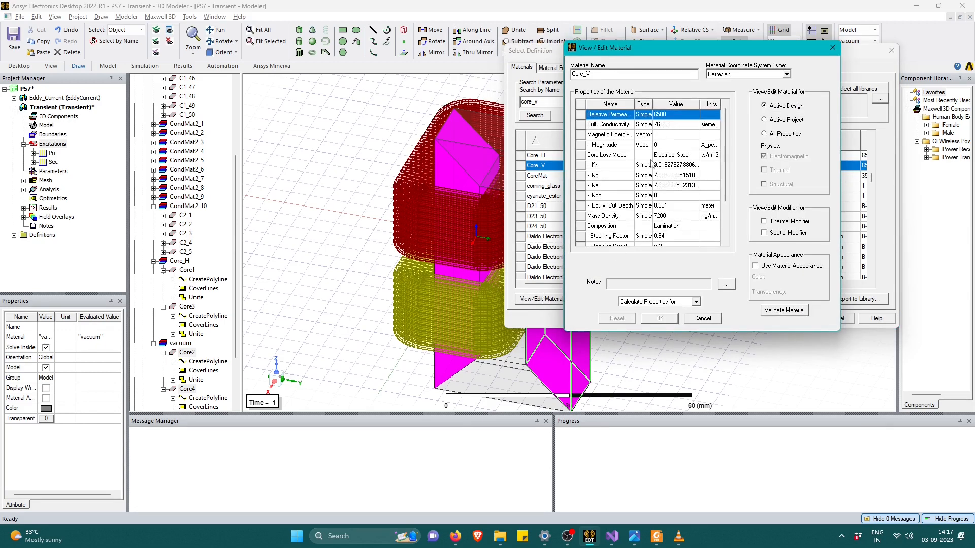
{"action": "left_click", "coordinate": [669, 115]}
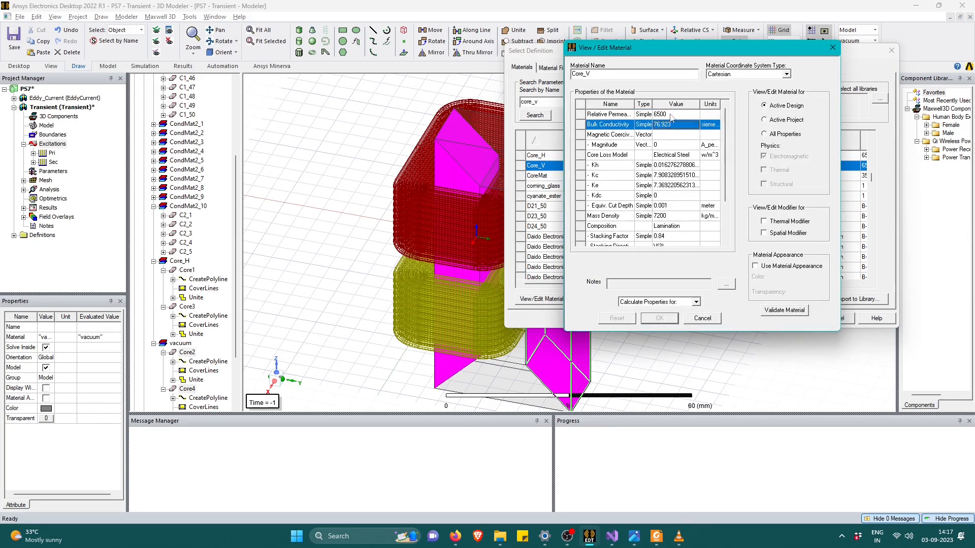
{"action": "left_click", "coordinate": [671, 125]}
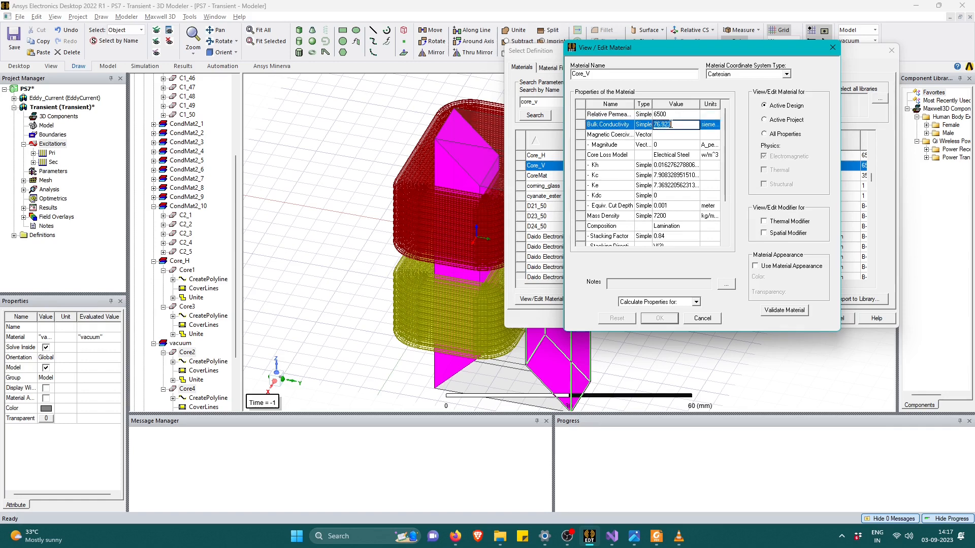
{"action": "left_click", "coordinate": [671, 166]}
{"action": "left_click", "coordinate": [668, 178]}
{"action": "left_click", "coordinate": [669, 187]}
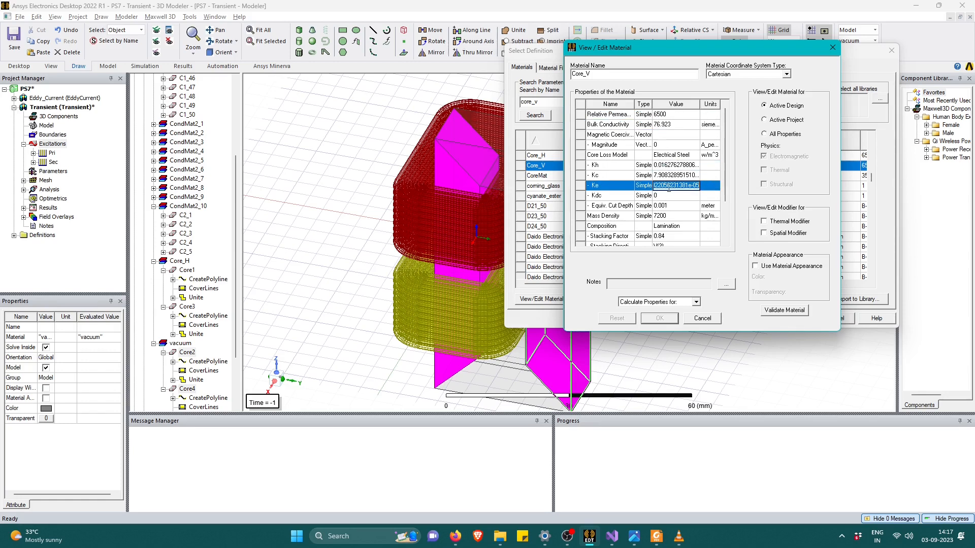
{"action": "left_click", "coordinate": [673, 216]}
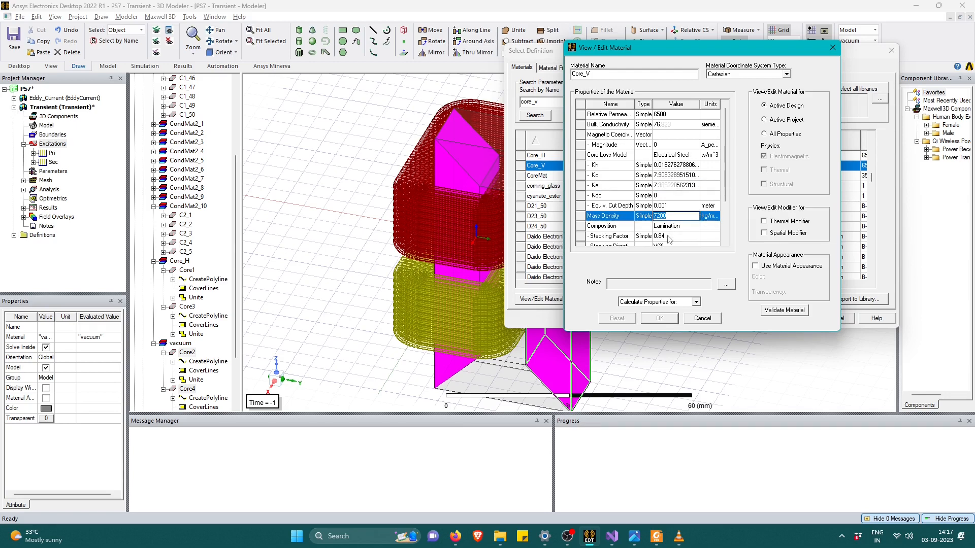
{"action": "left_click_drag", "start_coordinate": [725, 186], "coordinate": [718, 214]}
{"action": "left_click", "coordinate": [667, 197]}
{"action": "left_click", "coordinate": [665, 206]}
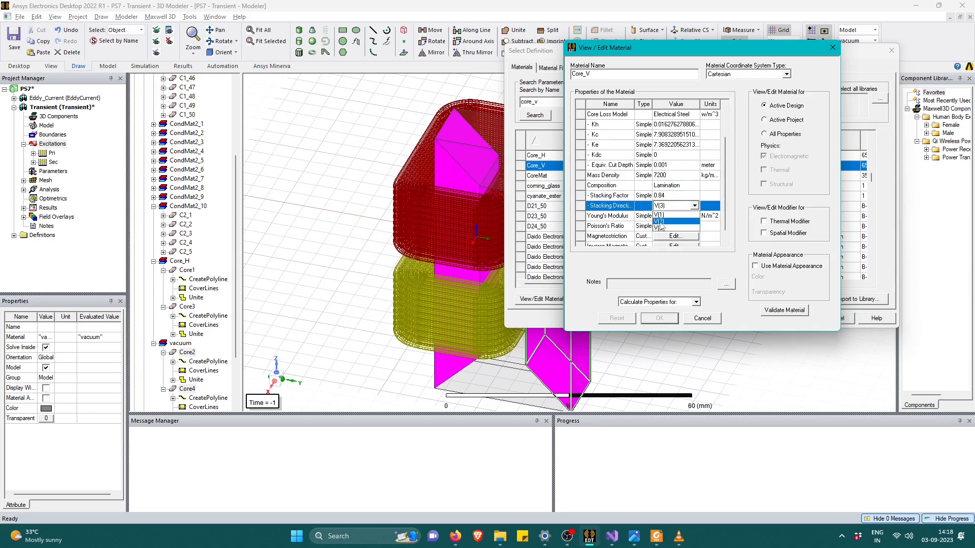
{"action": "left_click", "coordinate": [660, 223]}
{"action": "scroll", "coordinate": [674, 212], "scroll_direction": "down", "scroll_amount": 2}
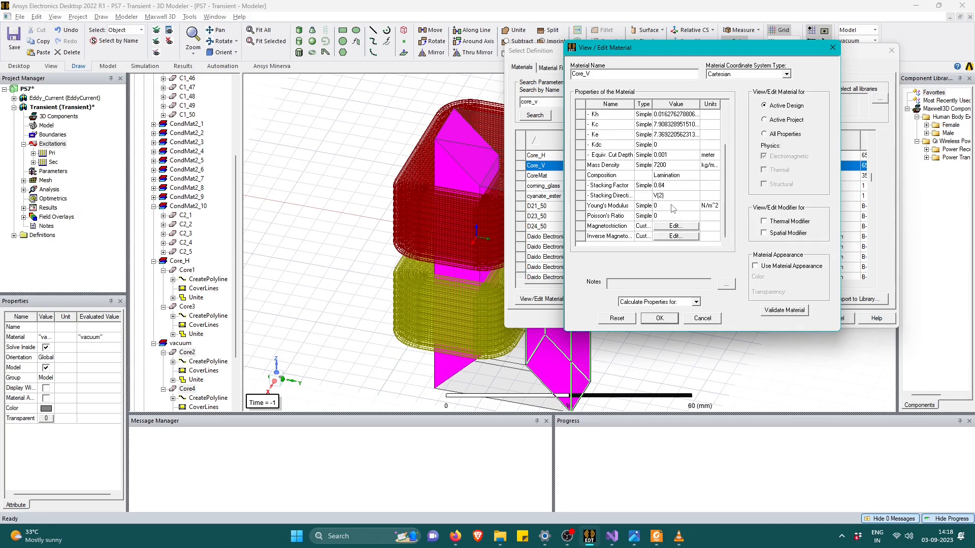
Open Core_V's core loss calculation at one frequency and clear the B and P values in the 0.1 to 0.7 Tesla rows.
{"action": "left_click", "coordinate": [642, 300]}
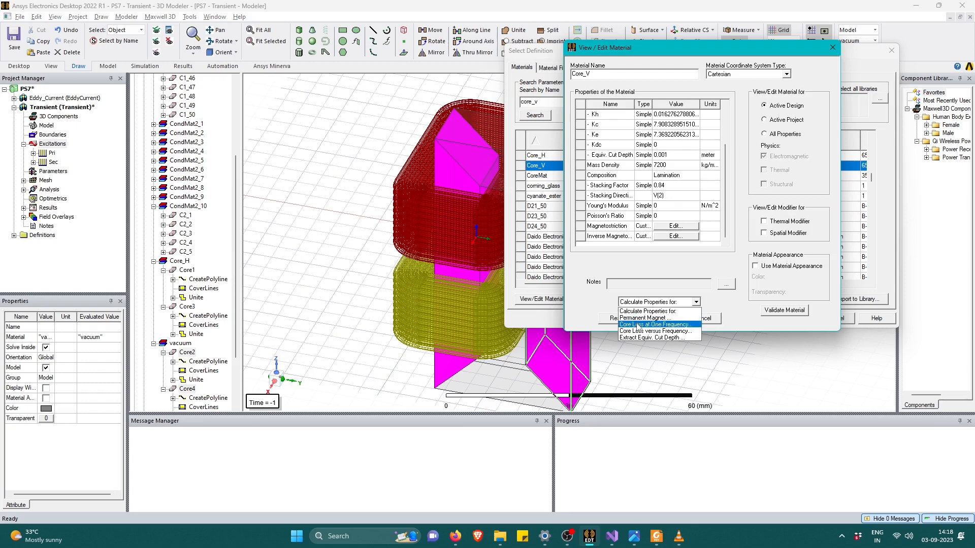
{"action": "left_click", "coordinate": [636, 324]}
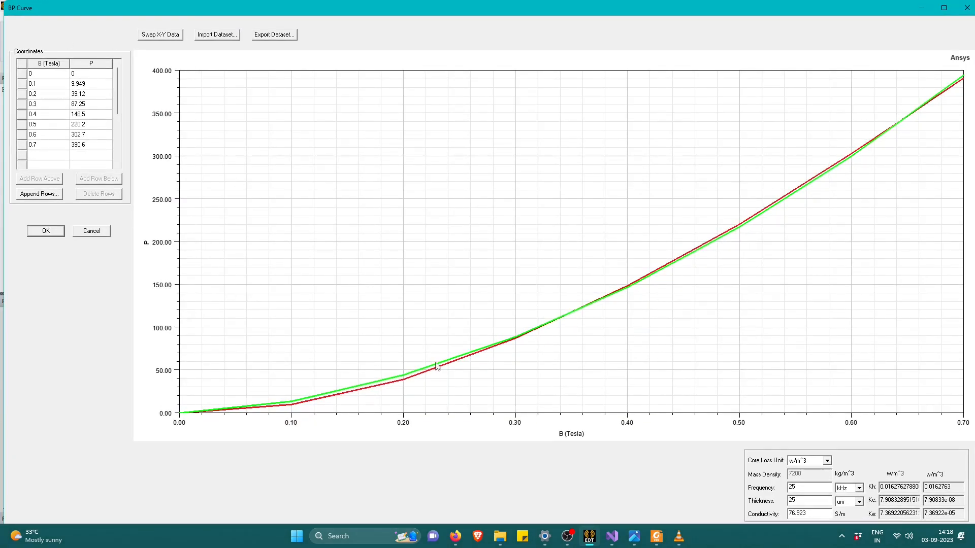
{"action": "left_click", "coordinate": [23, 73]}
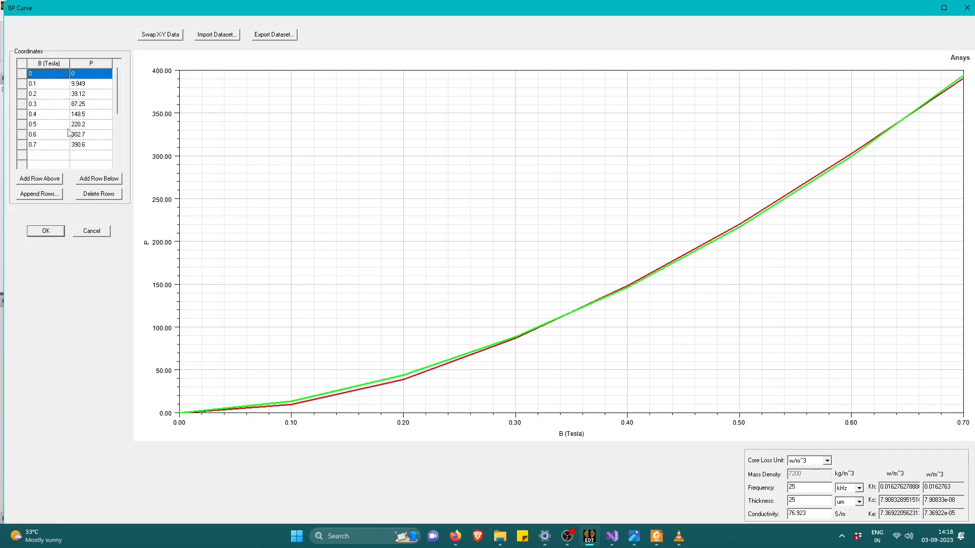
{"action": "left_click", "coordinate": [46, 86]}
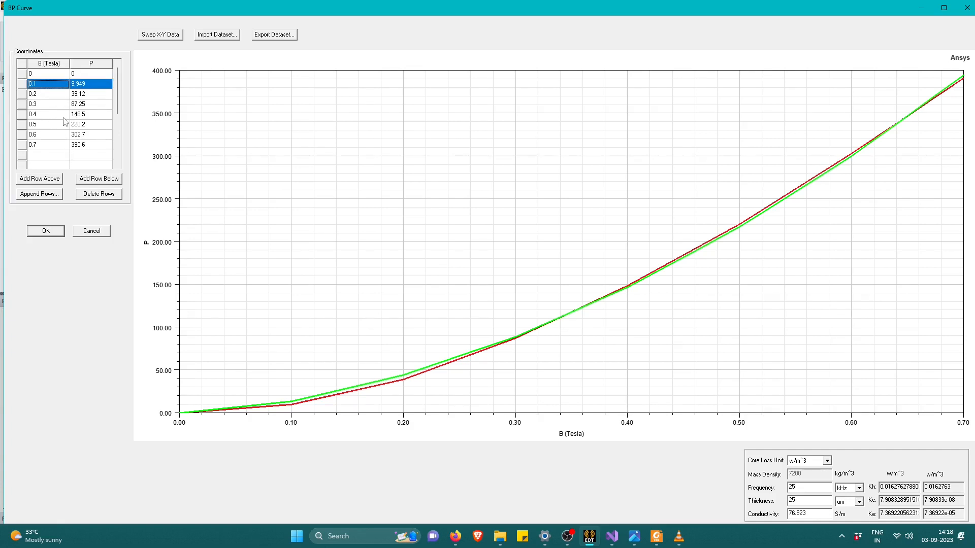
{"action": "left_click", "coordinate": [78, 84]}
{"action": "left_click", "coordinate": [42, 83]}
{"action": "key", "text": "BackSpace"}
{"action": "left_click", "coordinate": [86, 84]}
{"action": "key", "text": "BackSpace"}
{"action": "left_click", "coordinate": [51, 94]}
{"action": "left_click", "coordinate": [74, 95]}
{"action": "key", "text": "BackSpace"}
{"action": "left_click", "coordinate": [52, 104]}
{"action": "key", "text": "BackSpace"}
{"action": "left_click", "coordinate": [93, 103]}
{"action": "key", "text": "BackSpace"}
{"action": "left_click", "coordinate": [64, 116]}
{"action": "key", "text": "BackSpace"}
{"action": "left_click", "coordinate": [77, 116]}
{"action": "key", "text": "BackSpace"}
{"action": "left_click", "coordinate": [58, 126]}
{"action": "key", "text": "BackSpace"}
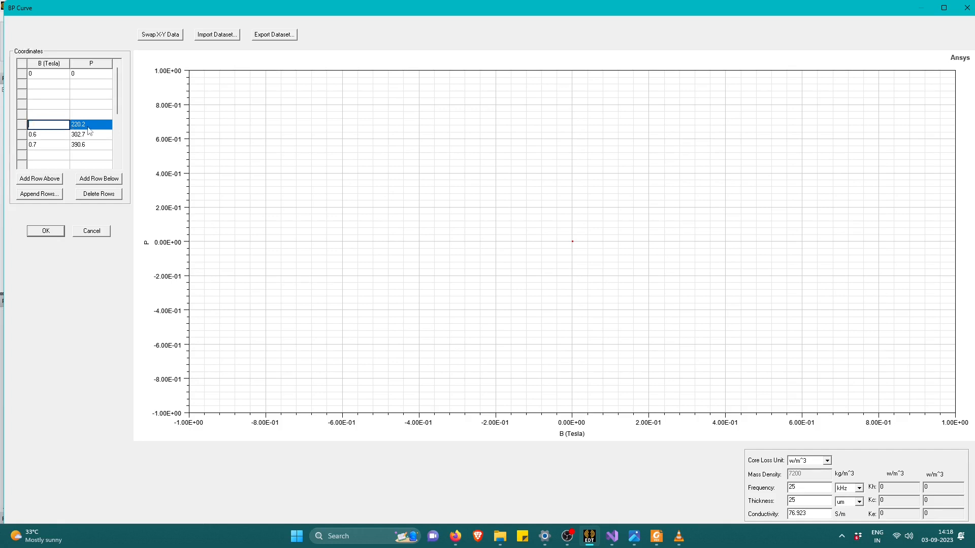
{"action": "left_click", "coordinate": [76, 135]}
{"action": "left_click", "coordinate": [42, 145]}
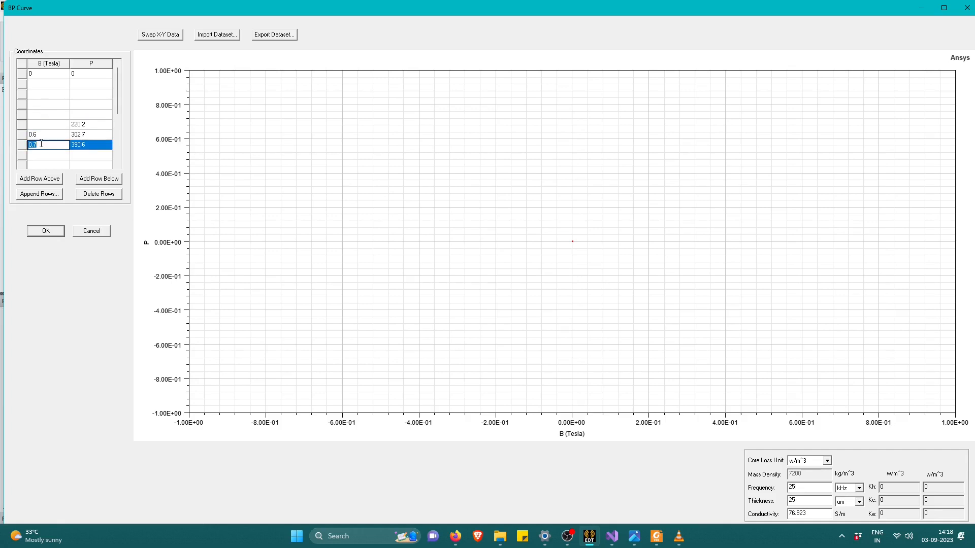
{"action": "left_click", "coordinate": [83, 147]}
{"action": "key", "text": "BackSpace"}
{"action": "left_click", "coordinate": [79, 135]}
{"action": "key", "text": "BackSpace"}
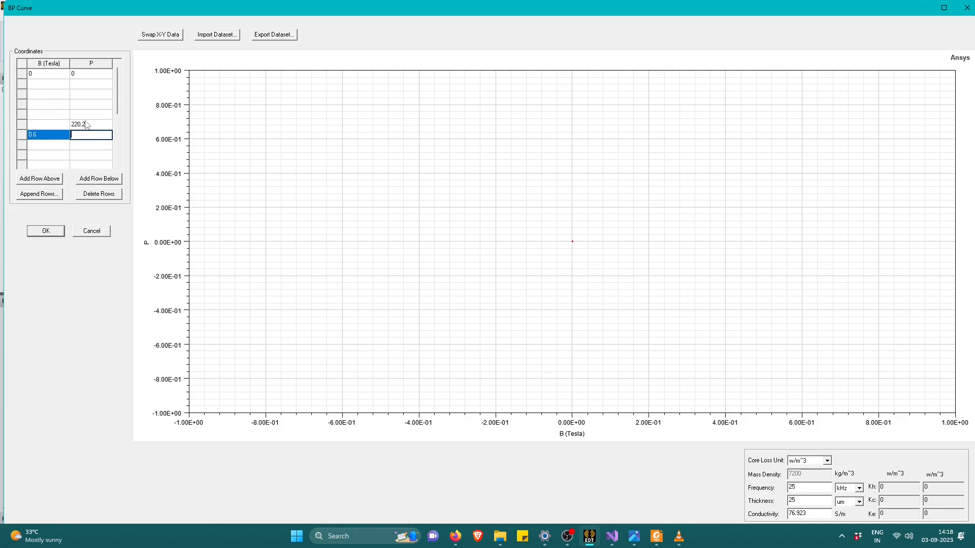
{"action": "left_click", "coordinate": [79, 125]}
{"action": "key", "text": "BackSpace"}
{"action": "left_click", "coordinate": [41, 134]}
{"action": "key", "text": "BackSpace"}
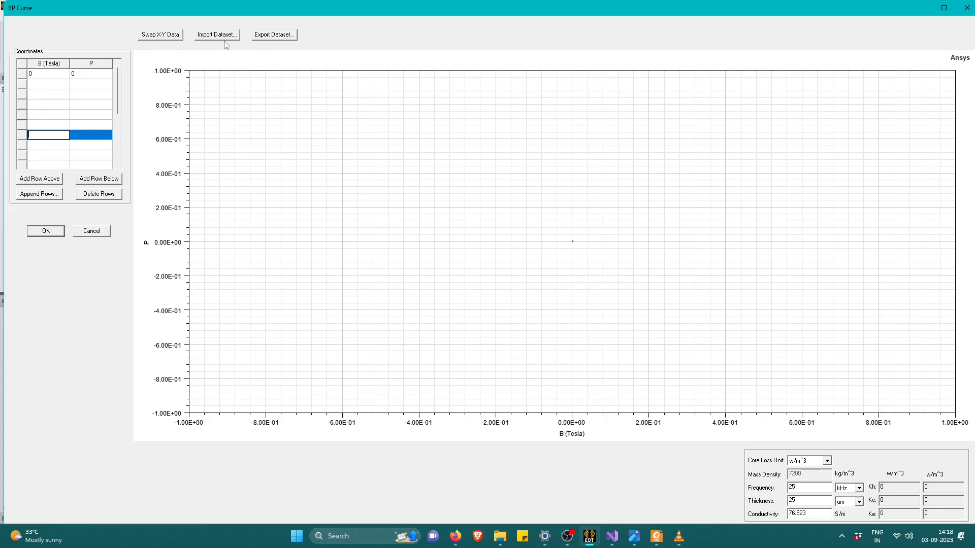
Import the core_loss_data.tab dataset from the PS7_1.pjt folder into the B-P curve and accept the core loss calculation.
{"action": "left_click", "coordinate": [212, 35]}
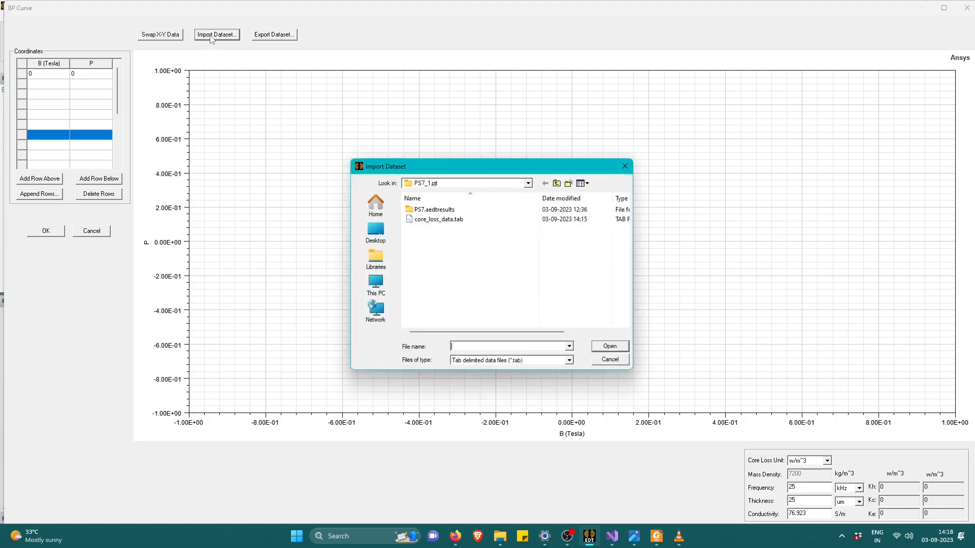
{"action": "left_click", "coordinate": [432, 220]}
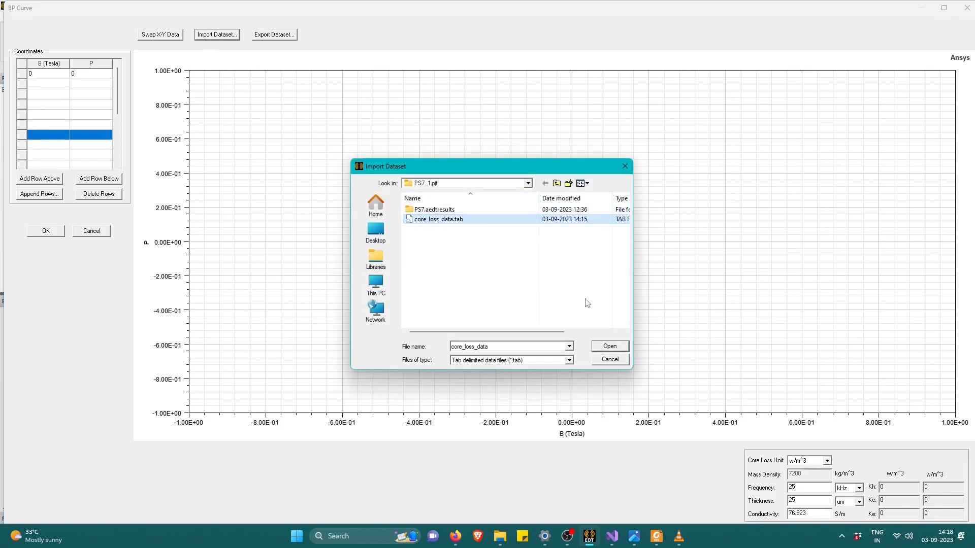
{"action": "left_click", "coordinate": [610, 348]}
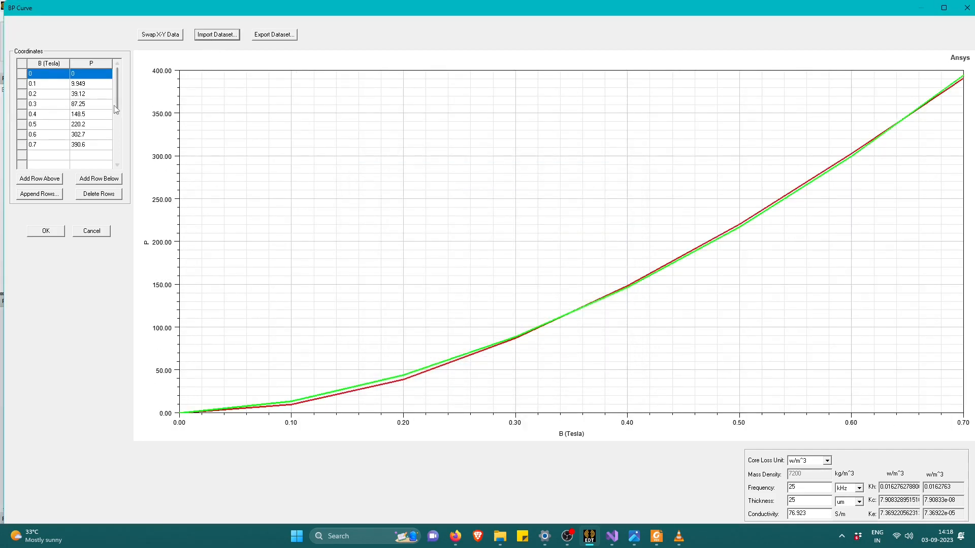
{"action": "left_click", "coordinate": [34, 84]}
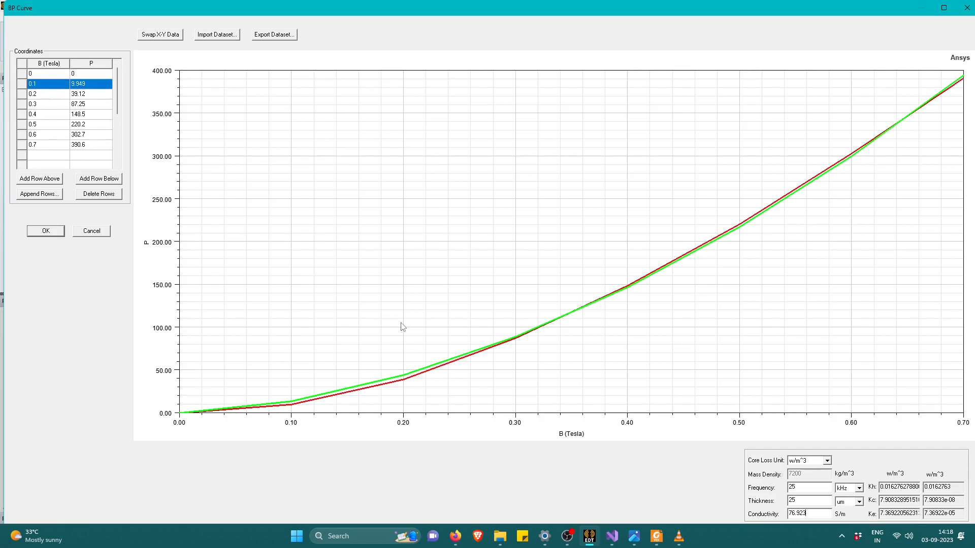
{"action": "left_click", "coordinate": [46, 231]}
Accept the edited Core_V definition and assign it to Core2 and Core4.
{"action": "left_click", "coordinate": [659, 318]}
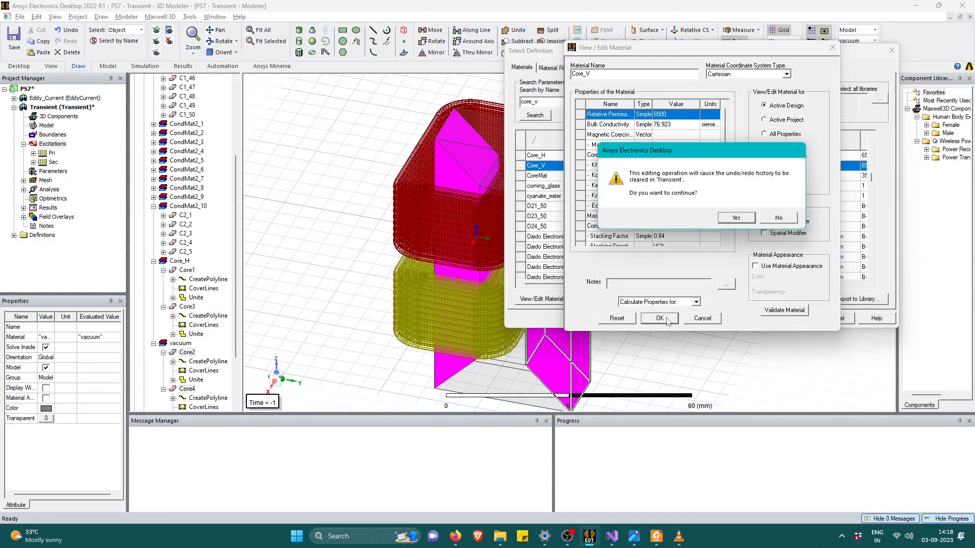
{"action": "left_click", "coordinate": [736, 218]}
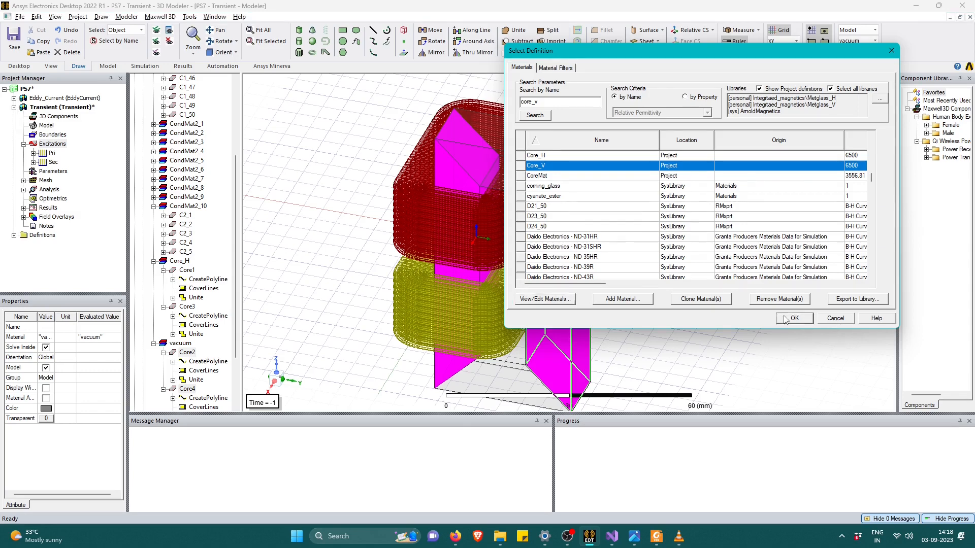
{"action": "left_click", "coordinate": [785, 319]}
Enable the core loss setting for Core1, Core2, Core3 and Core4.
{"action": "right_click", "coordinate": [642, 195]}
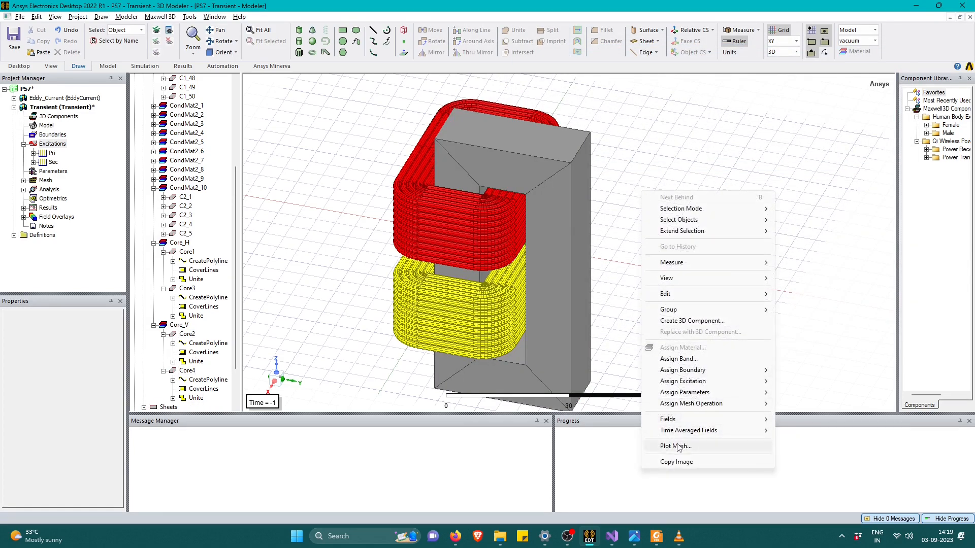
{"action": "mouse_move", "coordinate": [698, 384]}
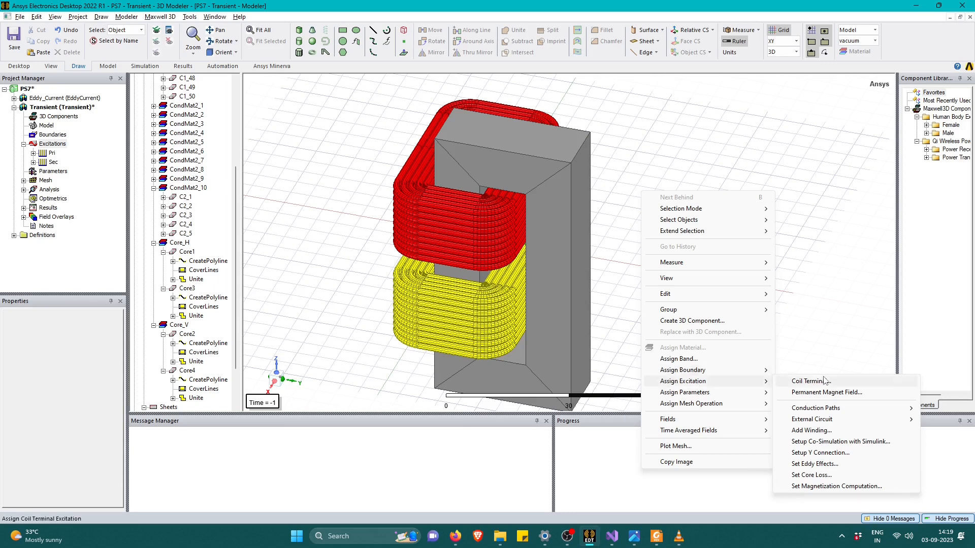
{"action": "left_click", "coordinate": [804, 477]}
{"action": "scroll", "coordinate": [540, 251], "scroll_direction": "down", "scroll_amount": 5}
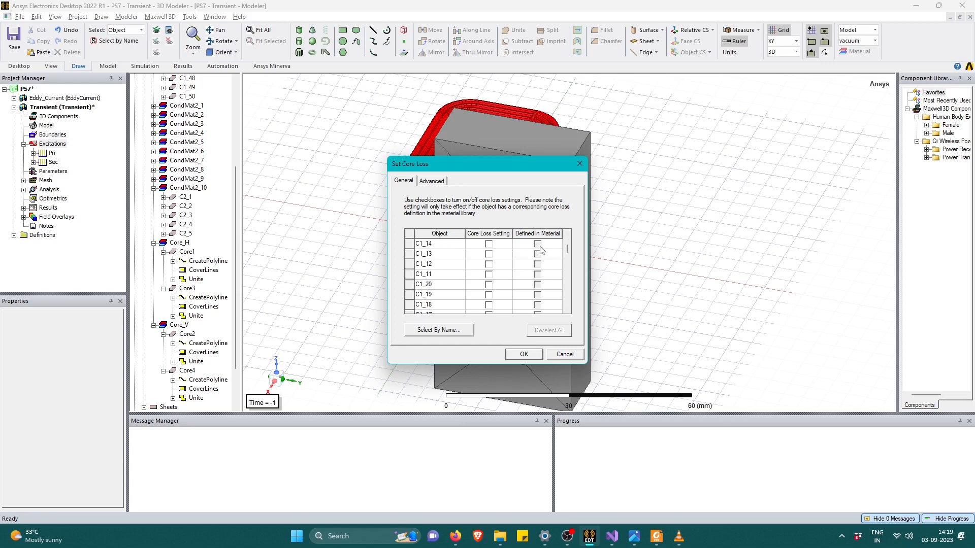
{"action": "left_click_drag", "start_coordinate": [568, 259], "coordinate": [568, 310]}
{"action": "left_click", "coordinate": [488, 274]}
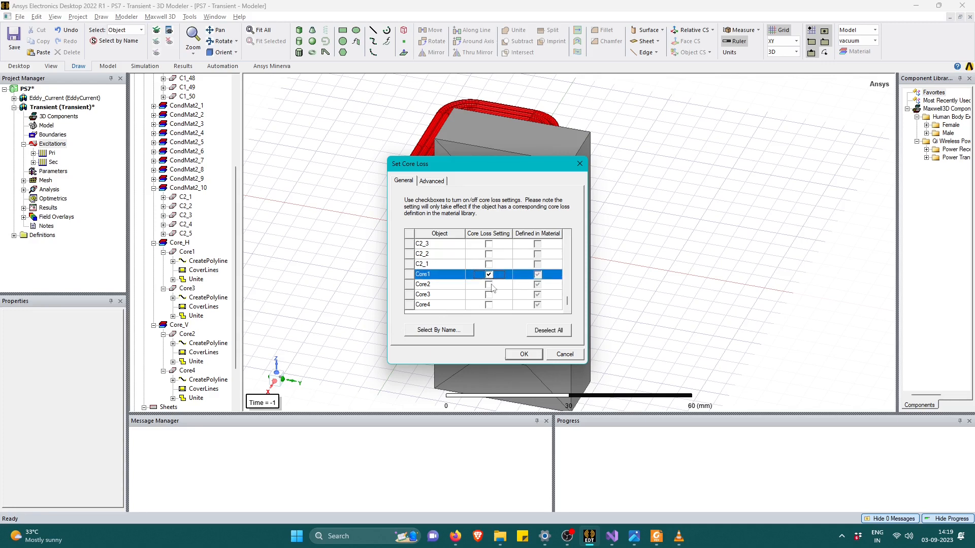
{"action": "left_click", "coordinate": [489, 285]}
{"action": "left_click", "coordinate": [490, 295]}
{"action": "left_click", "coordinate": [489, 305]}
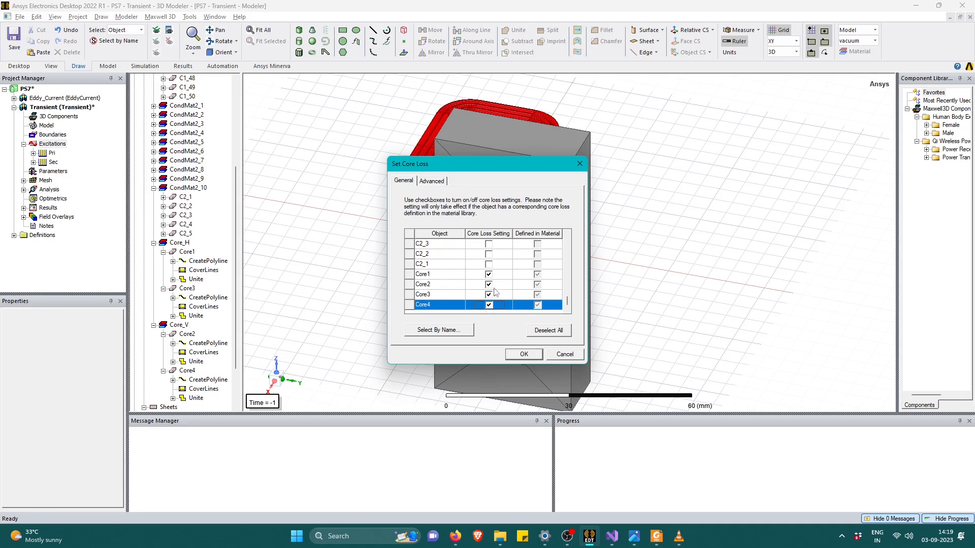
{"action": "left_click", "coordinate": [522, 355]}
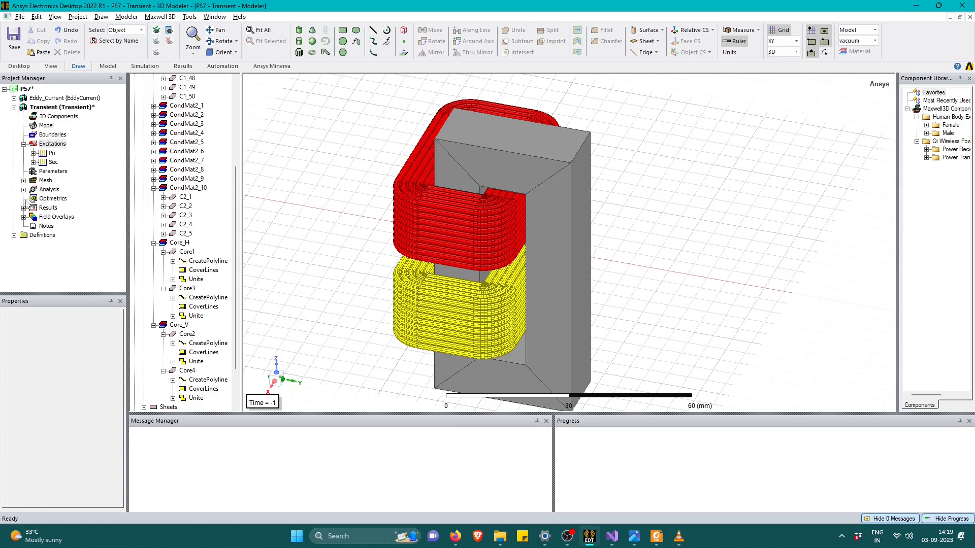
Review the voltage excitation of the Pri winding and the current excitation of the Sec winding.
{"action": "left_click", "coordinate": [33, 153]}
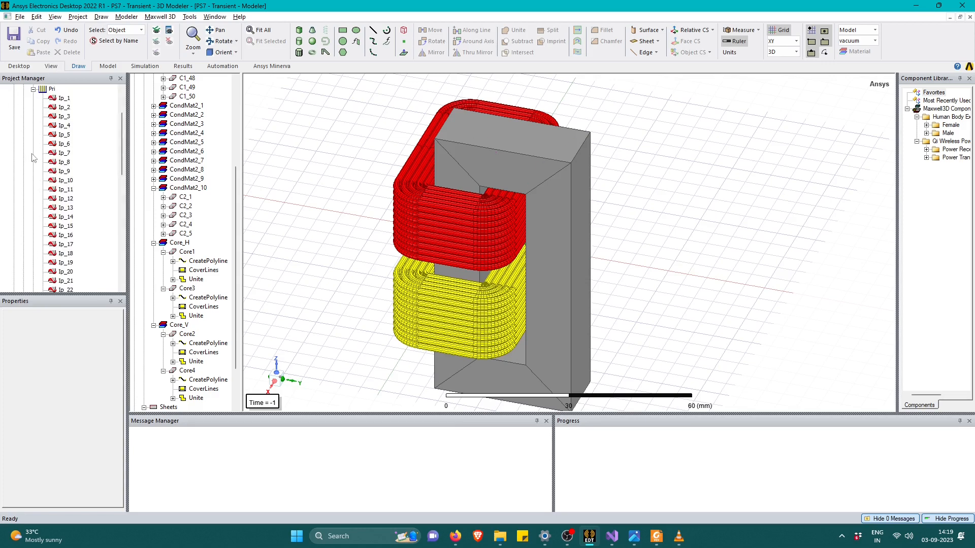
{"action": "left_click", "coordinate": [33, 90]}
{"action": "double_click", "coordinate": [52, 154]}
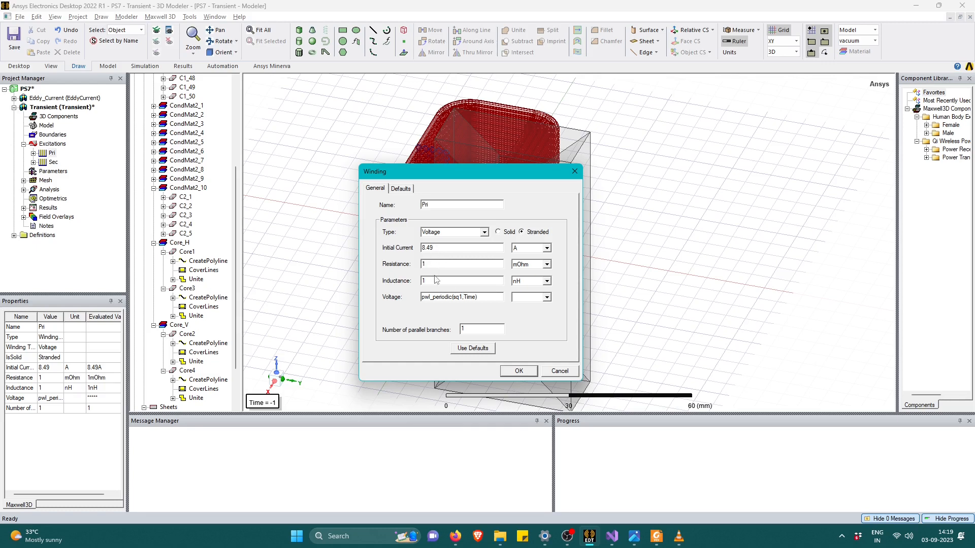
{"action": "left_click_drag", "start_coordinate": [499, 299], "coordinate": [422, 300]}
{"action": "left_click", "coordinate": [518, 371]}
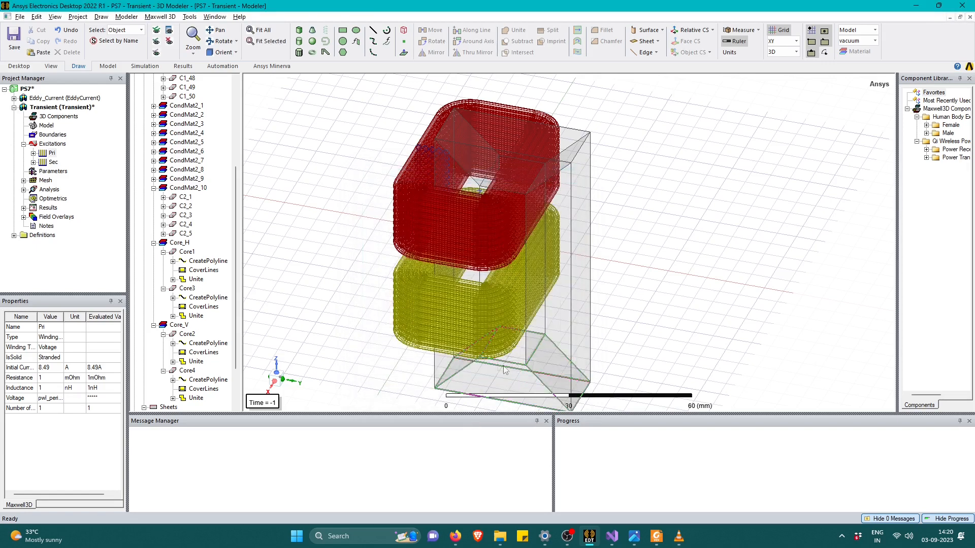
{"action": "double_click", "coordinate": [49, 163]}
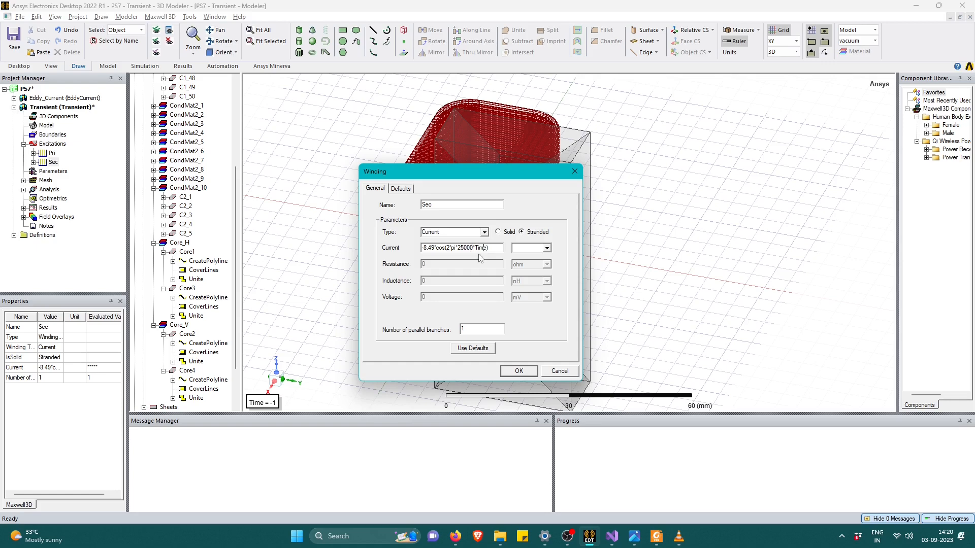
{"action": "left_click", "coordinate": [518, 372]}
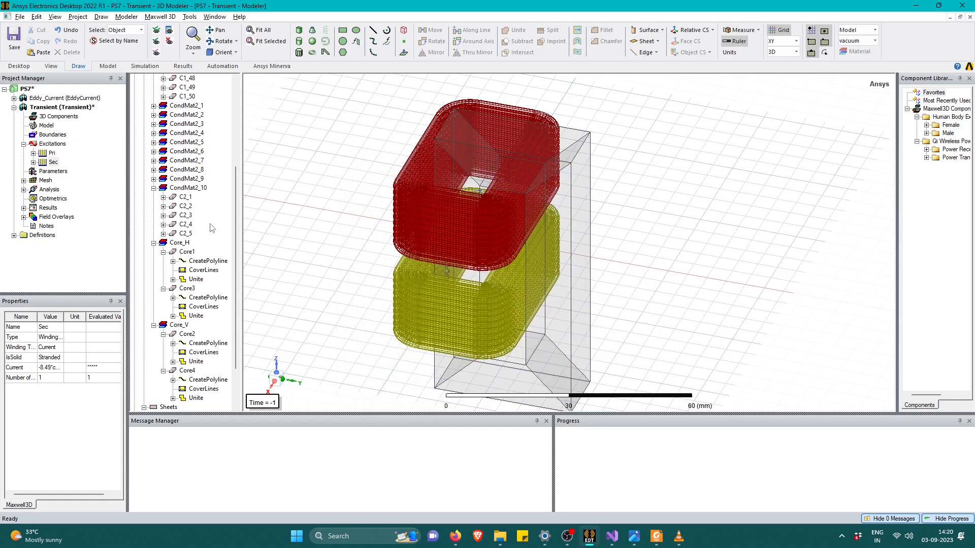
Review the save fields, advanced, solver, expression cache and general settings of the transient analysis Setup1.
{"action": "left_click", "coordinate": [23, 190]}
{"action": "double_click", "coordinate": [56, 200]}
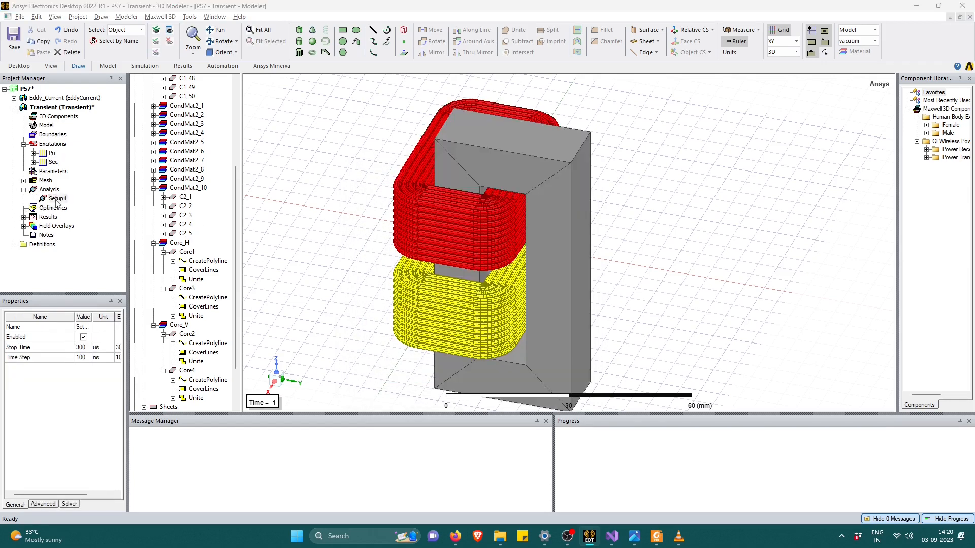
{"action": "left_click", "coordinate": [406, 149]}
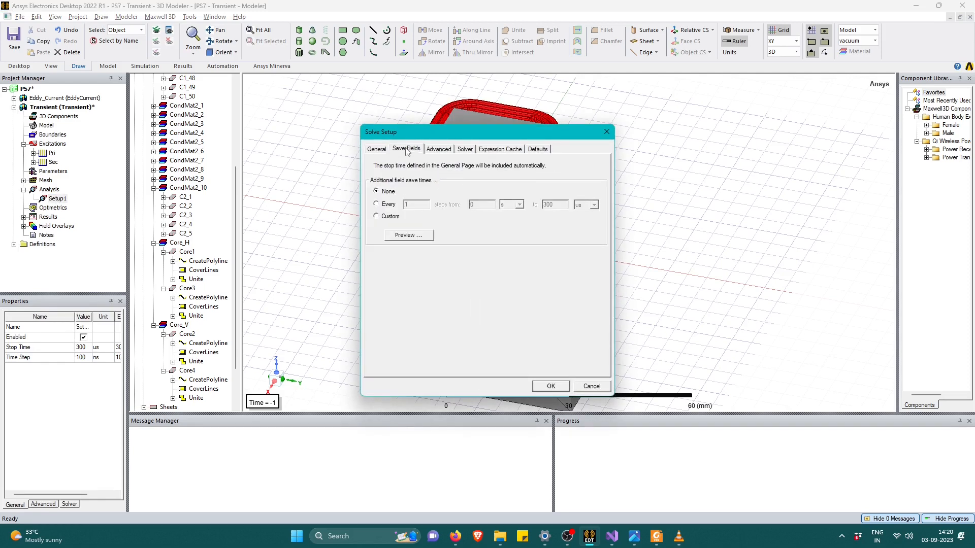
{"action": "left_click", "coordinate": [445, 154]}
{"action": "left_click", "coordinate": [464, 154]}
{"action": "left_click", "coordinate": [518, 154]}
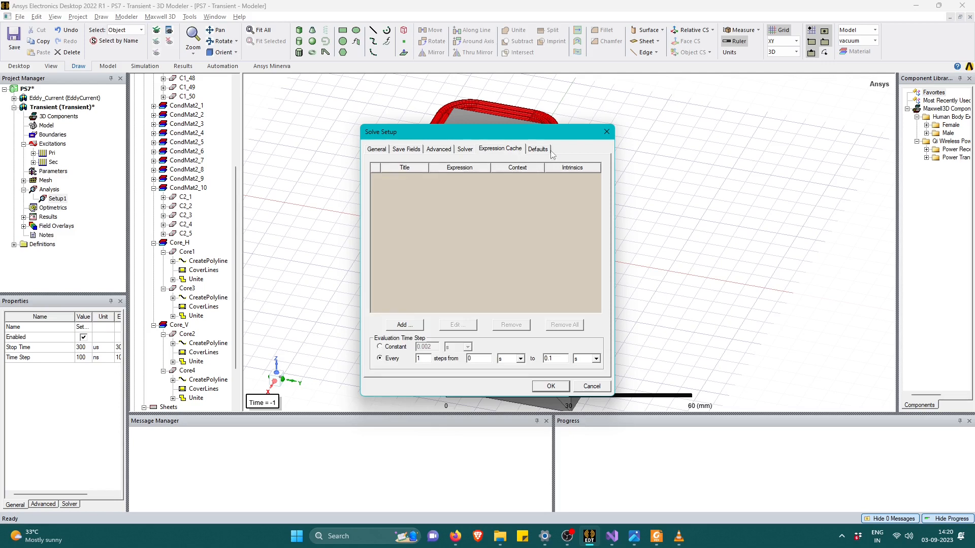
{"action": "left_click", "coordinate": [370, 152]}
{"action": "left_click", "coordinate": [550, 387]}
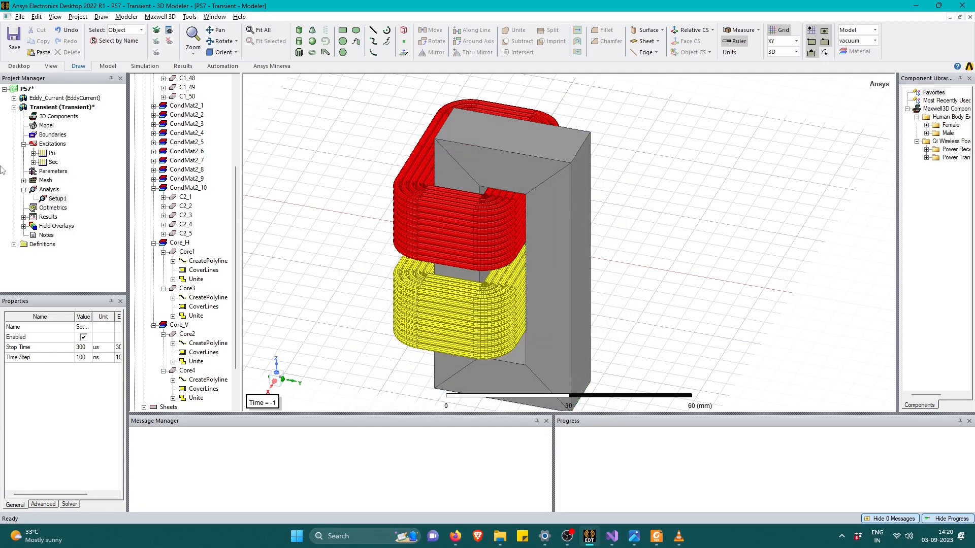
{"action": "left_click", "coordinate": [24, 217]}
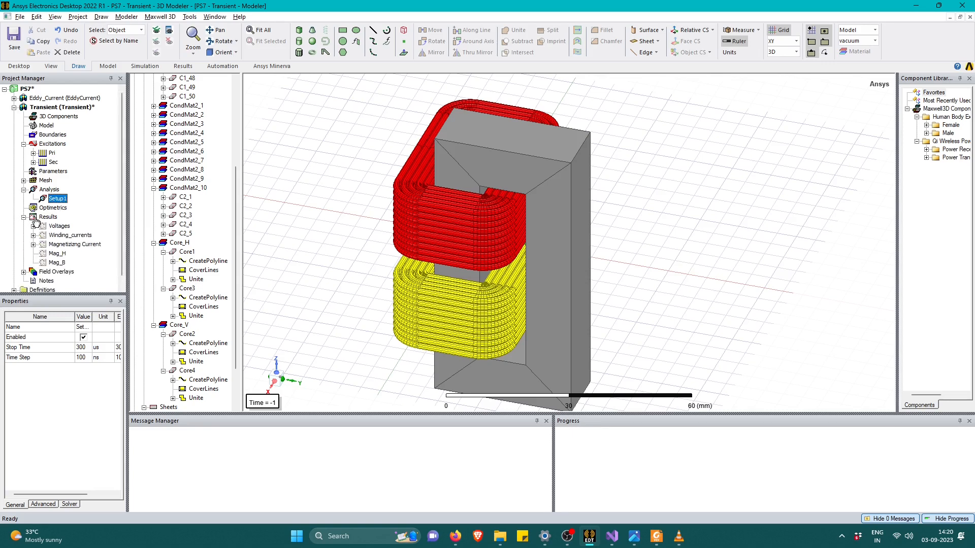
{"action": "right_click", "coordinate": [40, 218]}
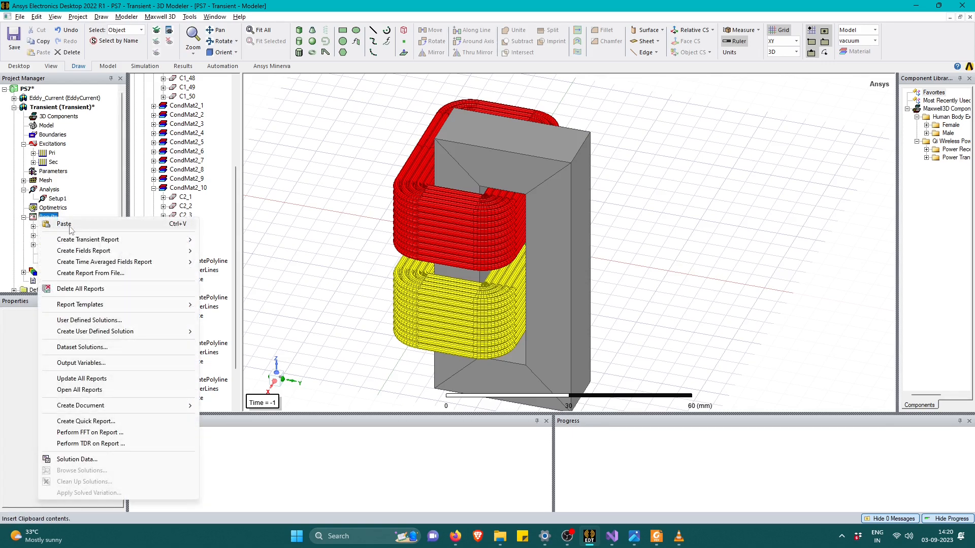
{"action": "mouse_move", "coordinate": [136, 255]}
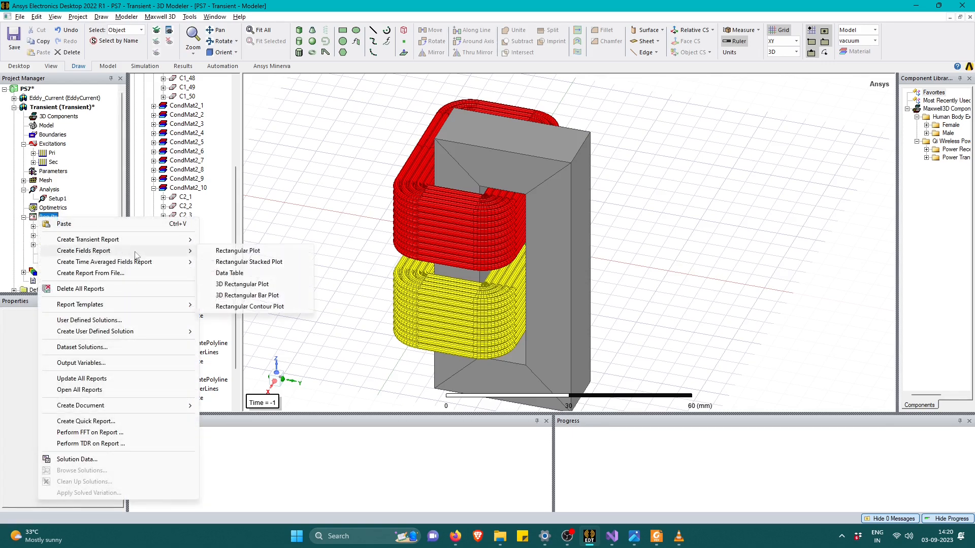
{"action": "left_click", "coordinate": [248, 253]}
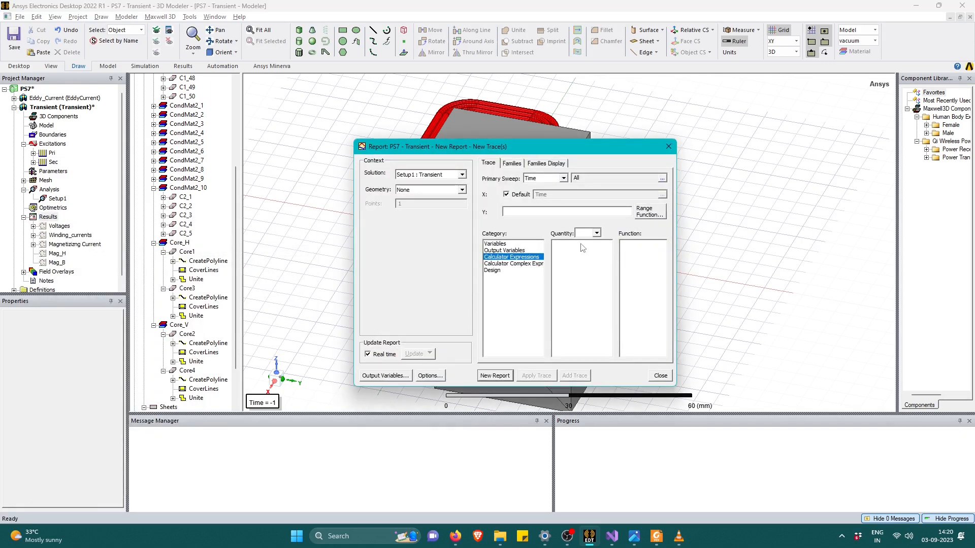
{"action": "left_click", "coordinate": [510, 251]}
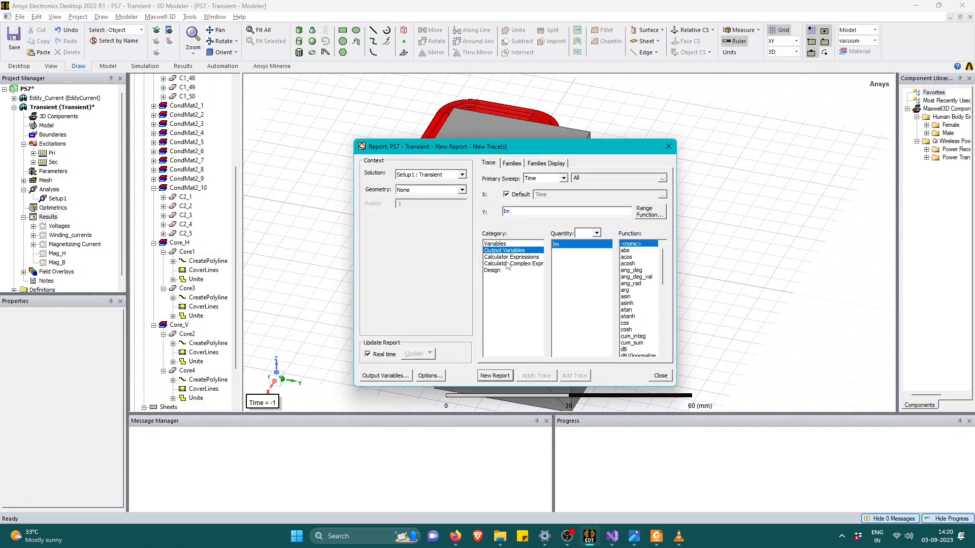
{"action": "left_click", "coordinate": [518, 258]}
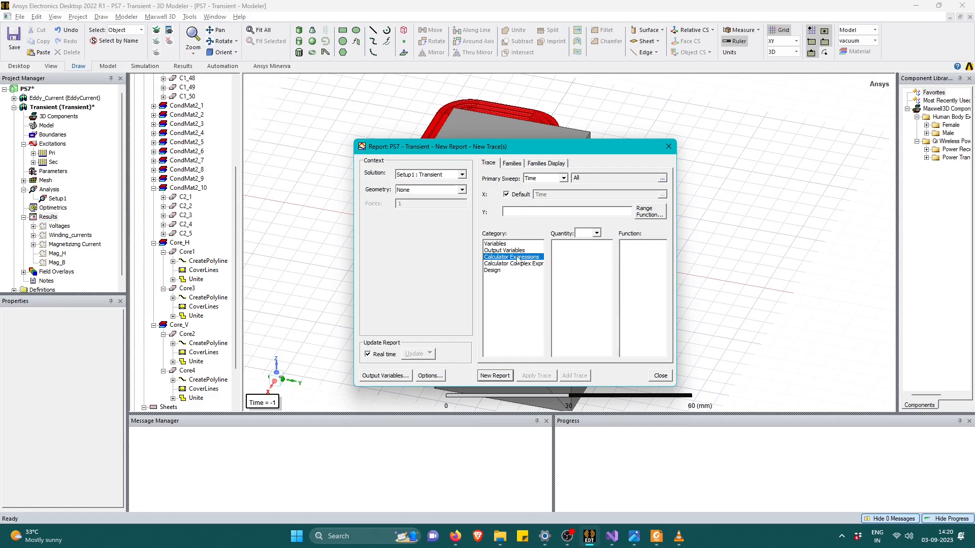
{"action": "left_click", "coordinate": [669, 148]}
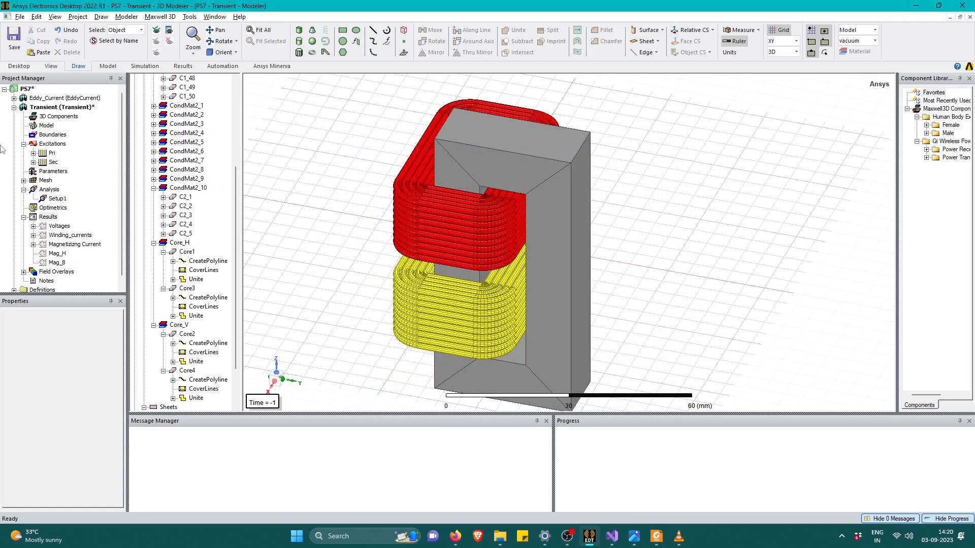
Create a transient rectangular plot of CoreLoss, EddyCurrentLoss, ExcessLoss and HysteresisLoss against Time.
{"action": "right_click", "coordinate": [48, 218]}
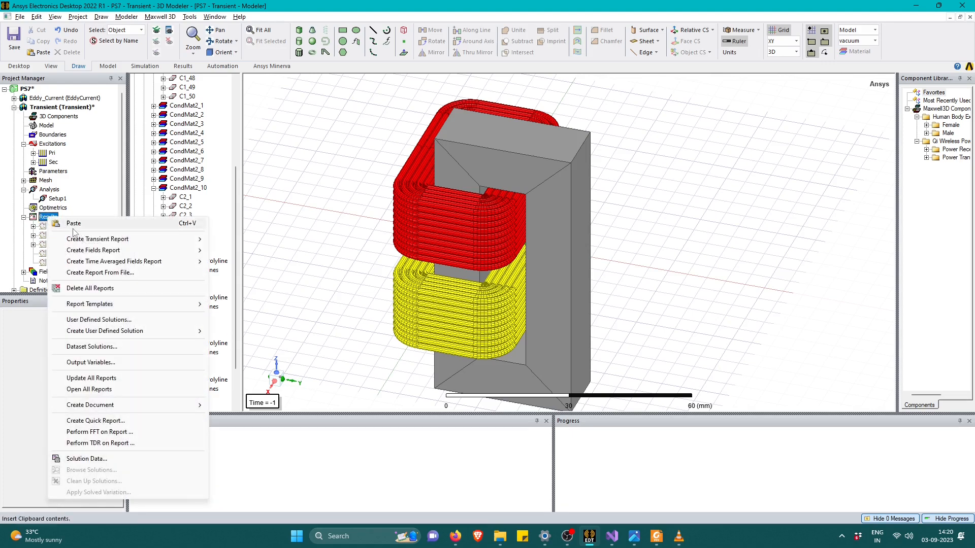
{"action": "mouse_move", "coordinate": [147, 239]}
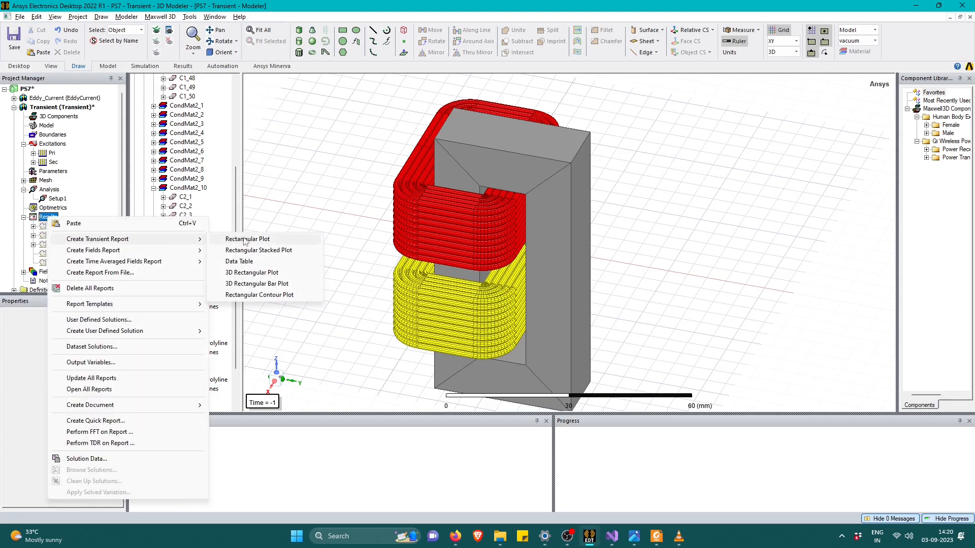
{"action": "left_click", "coordinate": [266, 239]}
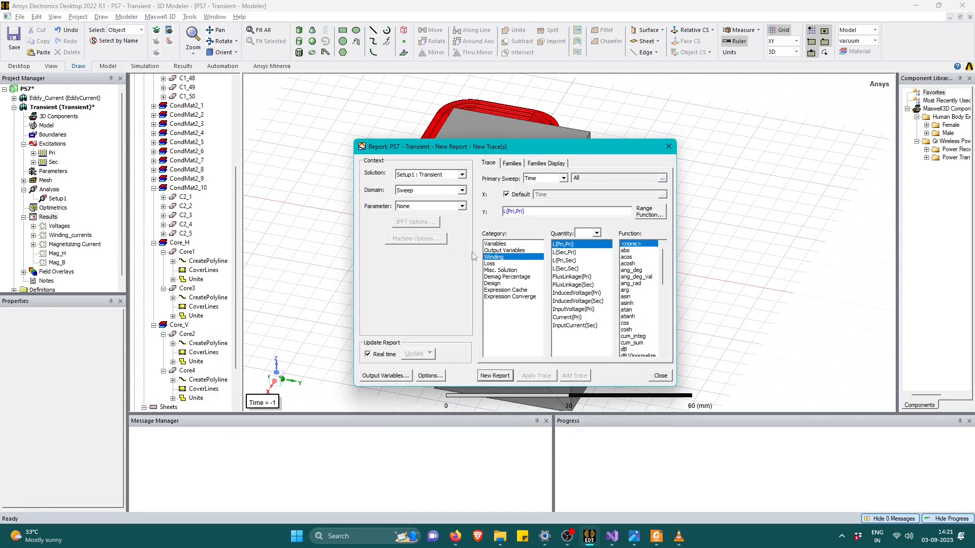
{"action": "left_click", "coordinate": [504, 264]}
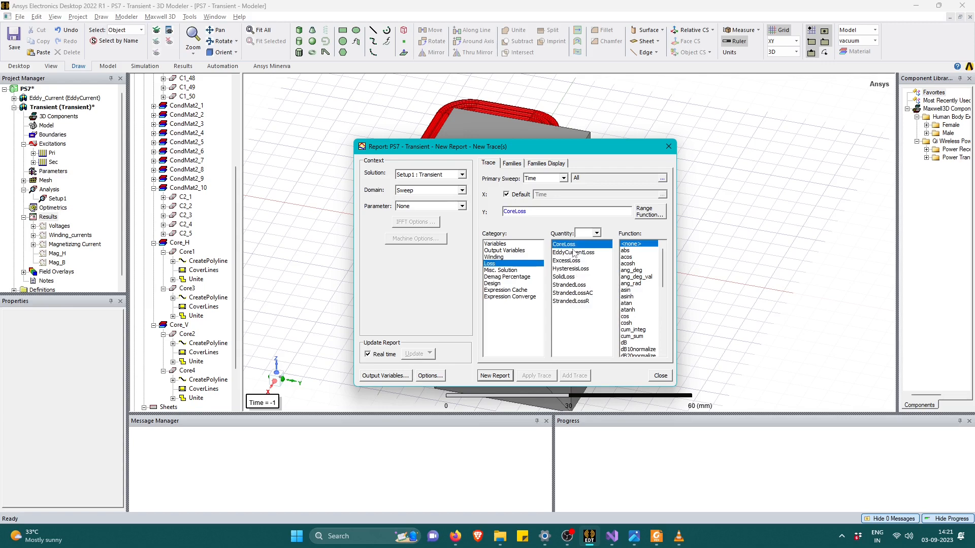
{"action": "key", "text": "Down"}
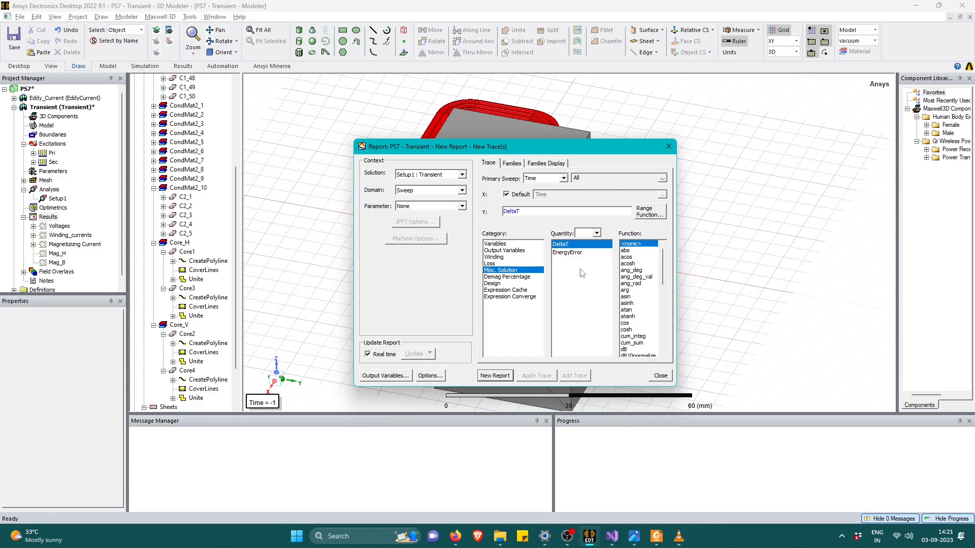
{"action": "key", "text": "Up"}
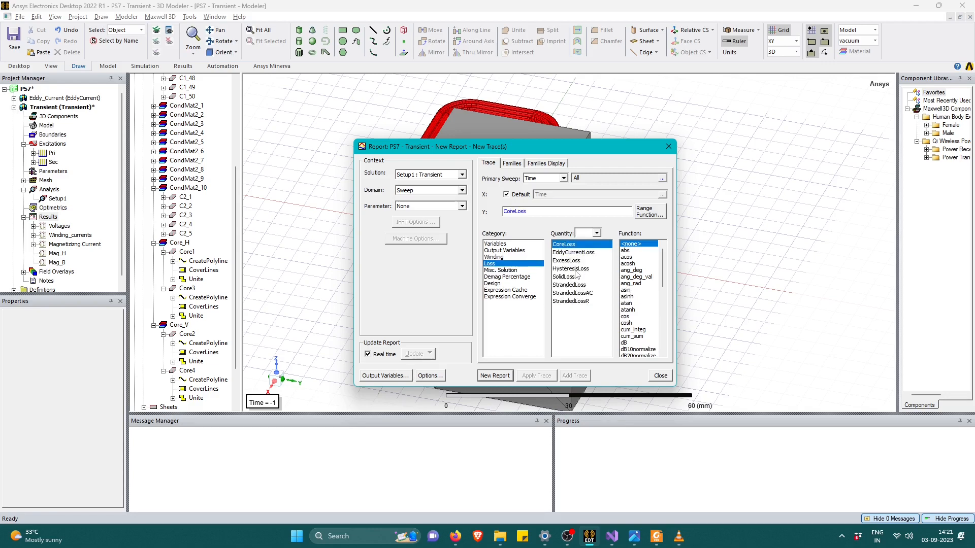
{"action": "left_click_drag", "start_coordinate": [577, 272], "coordinate": [579, 246]}
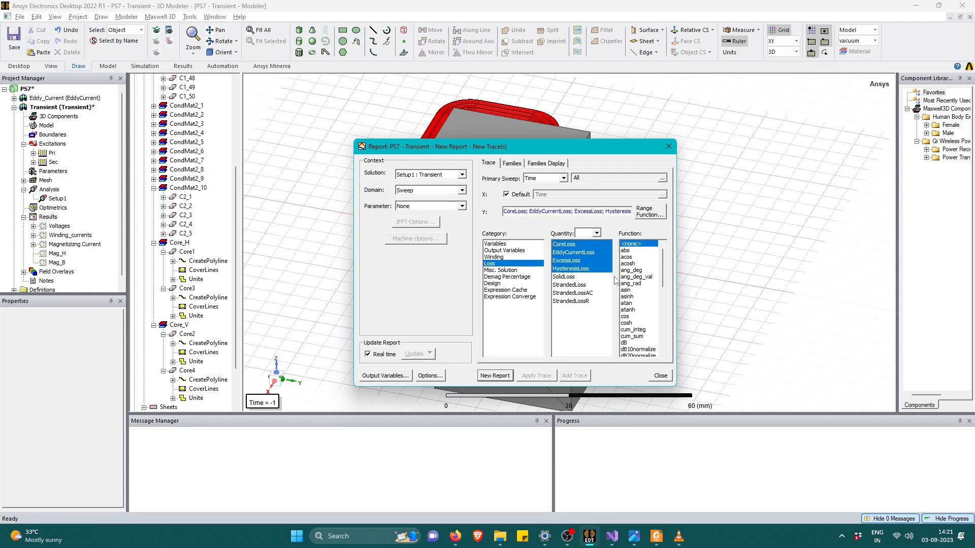
{"action": "left_click", "coordinate": [494, 376]}
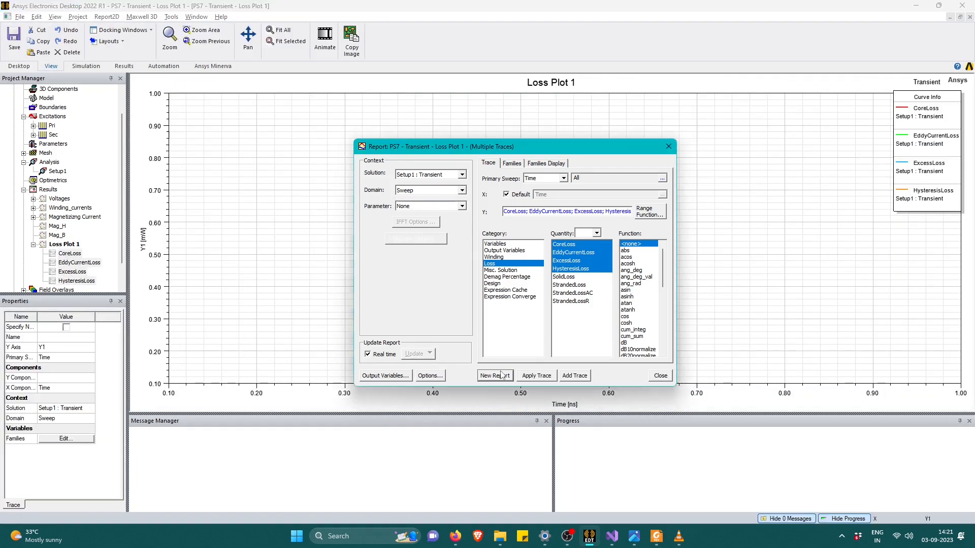
{"action": "left_click", "coordinate": [668, 146]}
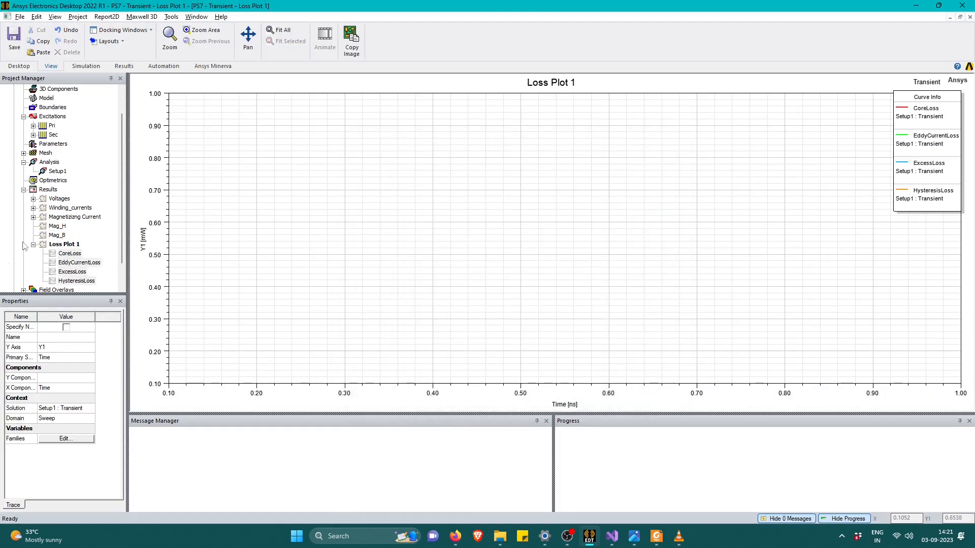
Rename the new loss plot as Core_loss.
{"action": "left_click", "coordinate": [67, 245]}
{"action": "left_click", "coordinate": [69, 246]}
{"action": "type", "text": "Core_"}
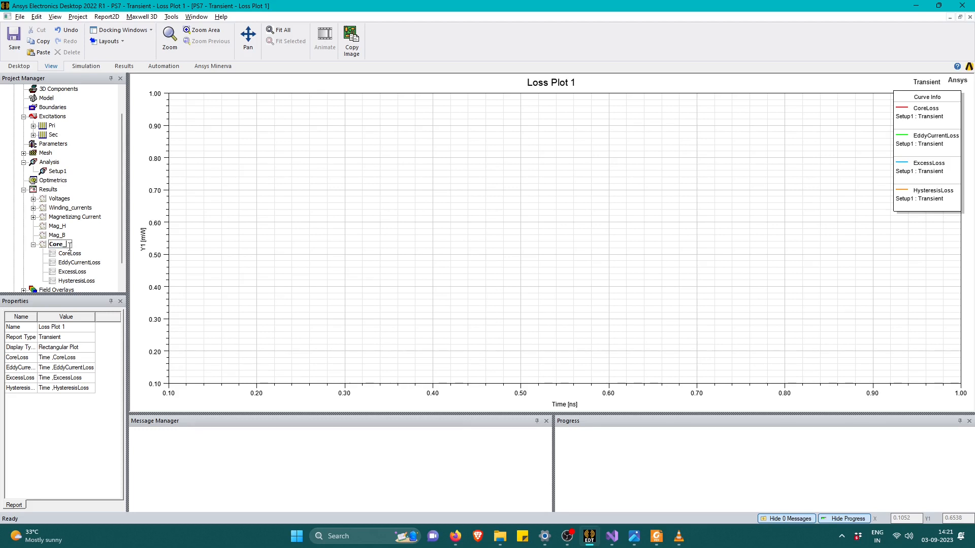
{"action": "double_click", "coordinate": [438, 226]}
{"action": "left_click", "coordinate": [575, 354]}
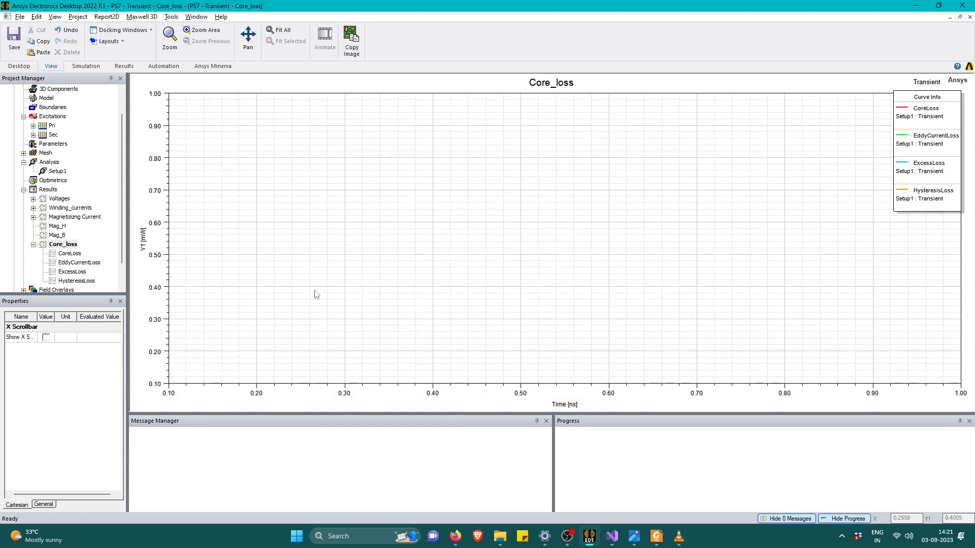
Return to the Transient design's 3D model and run a validation check on it.
{"action": "right_click", "coordinate": [60, 173]}
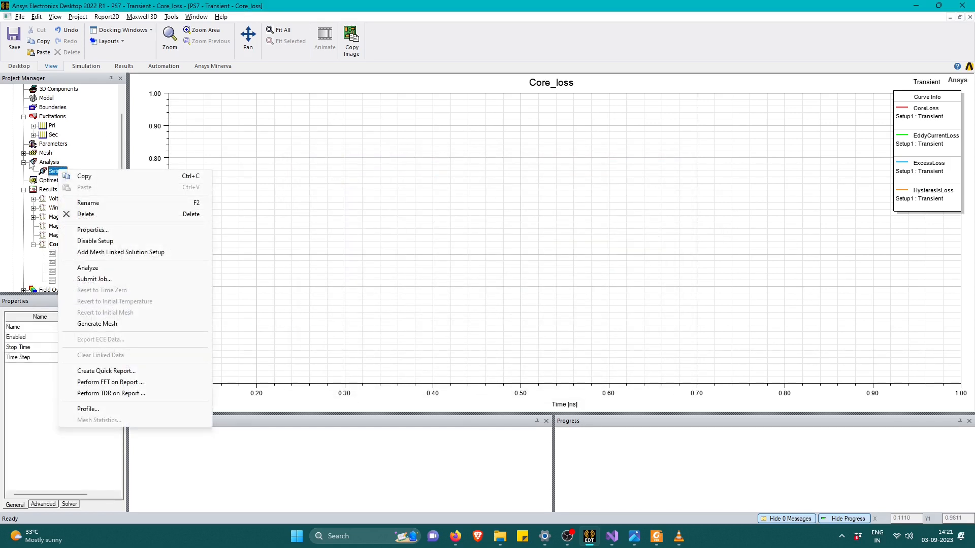
{"action": "left_click", "coordinate": [51, 107]}
{"action": "scroll", "coordinate": [51, 127], "scroll_direction": "up", "scroll_amount": 1}
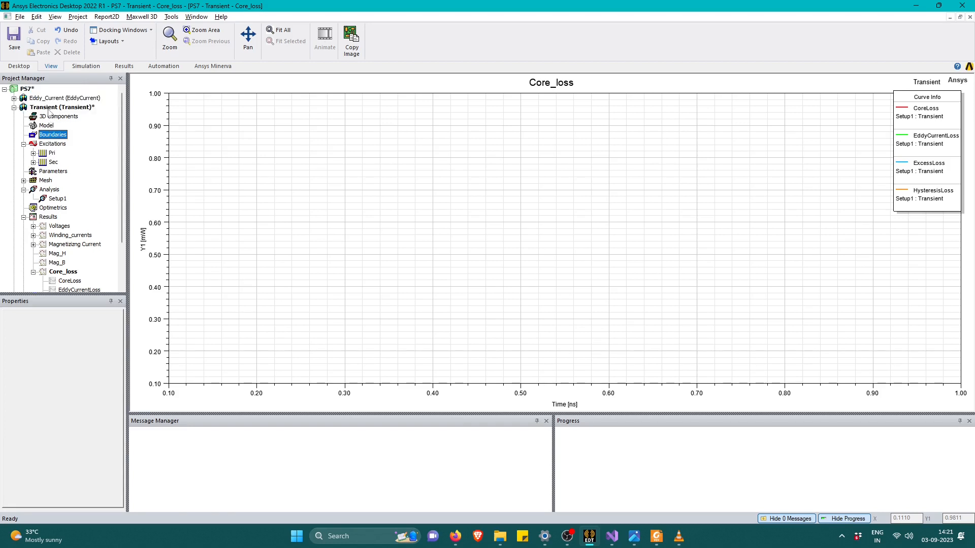
{"action": "double_click", "coordinate": [55, 108]}
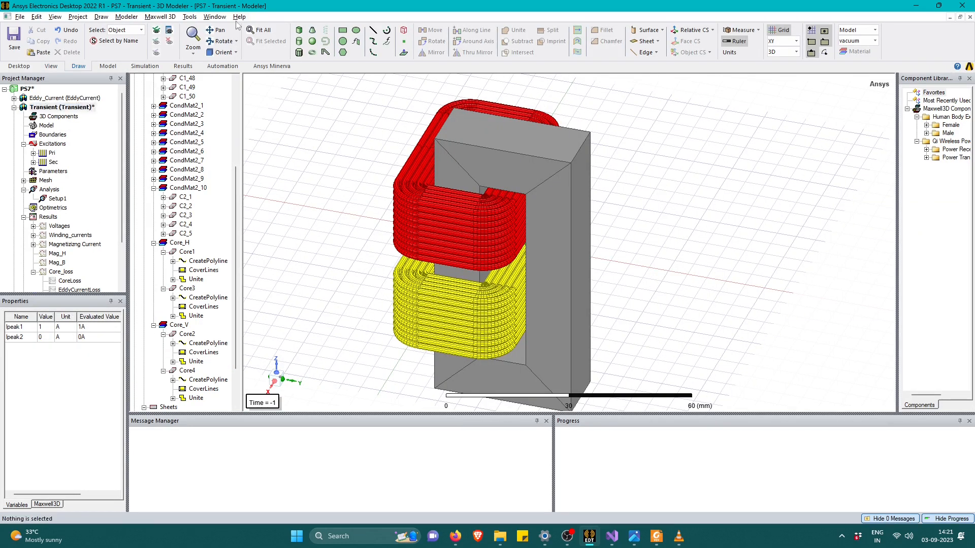
{"action": "left_click", "coordinate": [159, 17]}
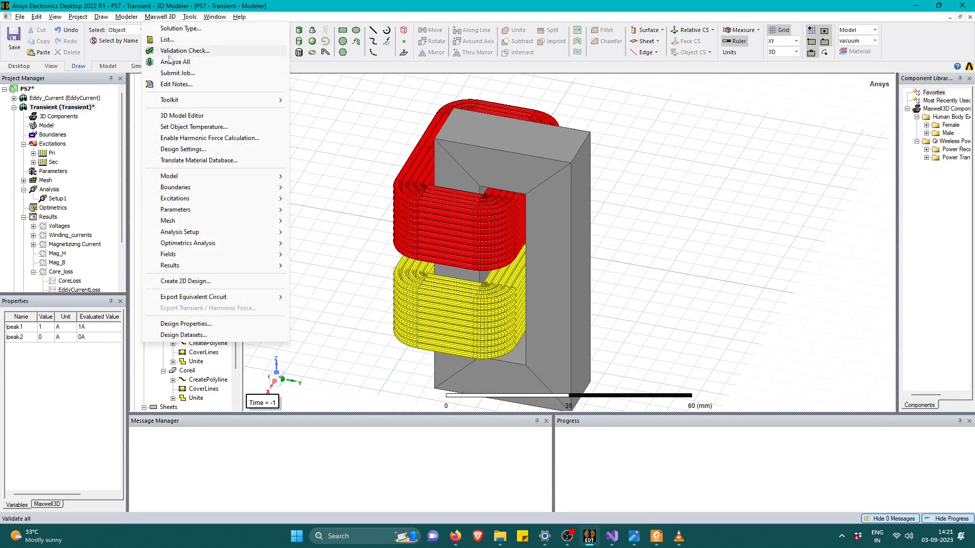
{"action": "left_click", "coordinate": [172, 52]}
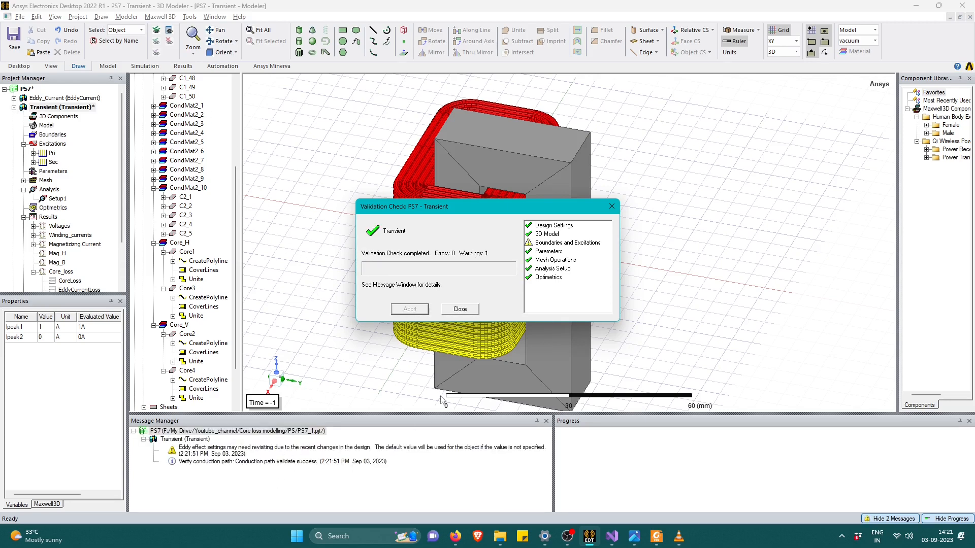
{"action": "left_click", "coordinate": [459, 309]}
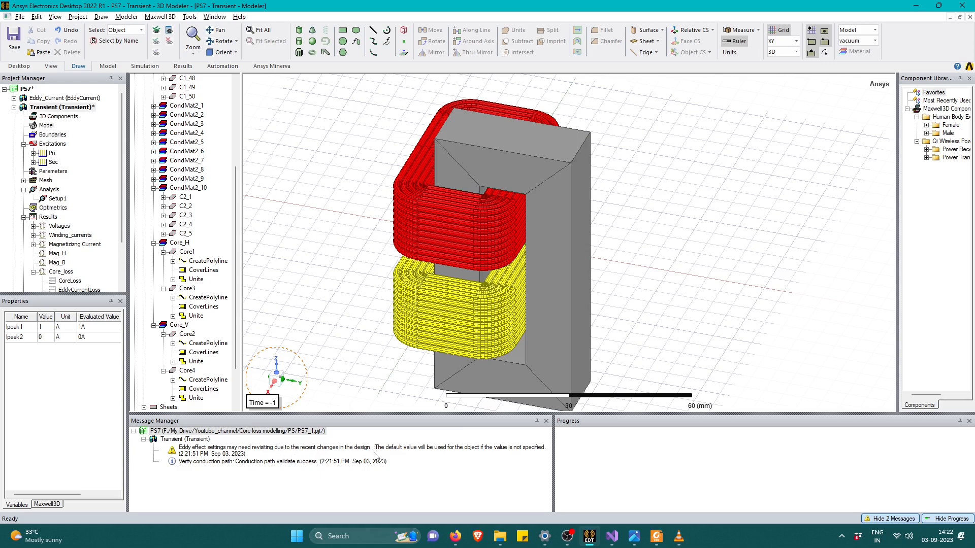
Turn off the eddy effect for Core1, Core2, Core3 and Core4 in the eddy effect settings.
{"action": "right_click", "coordinate": [651, 171]}
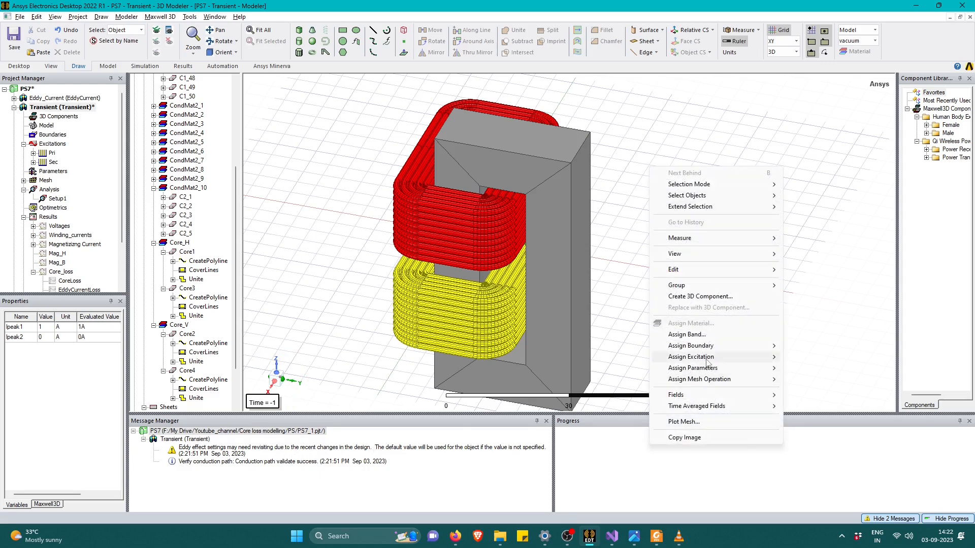
{"action": "mouse_move", "coordinate": [744, 359]}
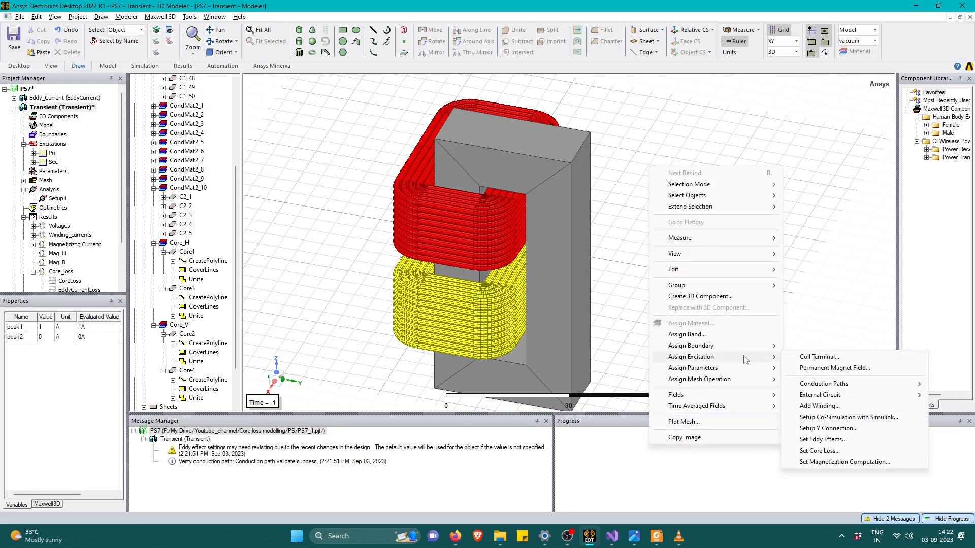
{"action": "left_click", "coordinate": [824, 439]}
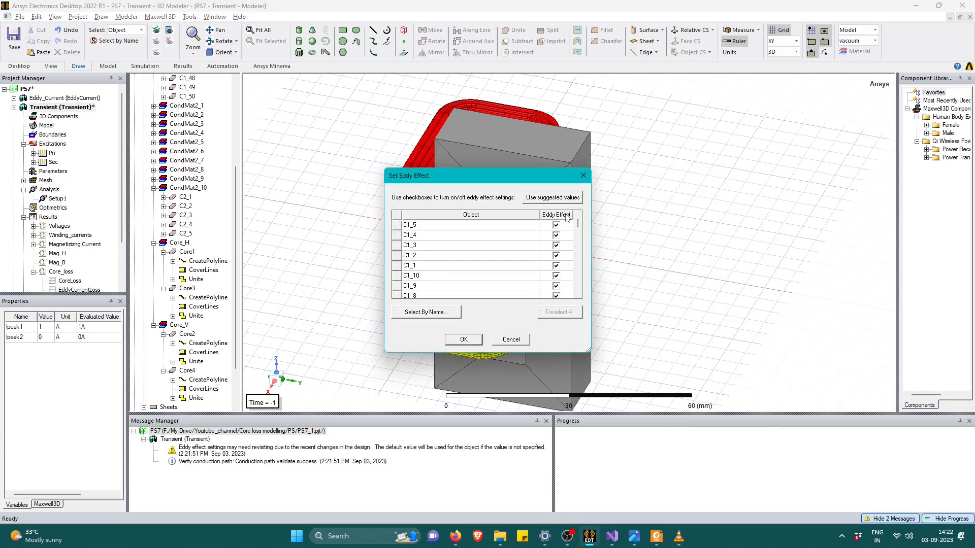
{"action": "left_click_drag", "start_coordinate": [578, 225], "coordinate": [578, 294]}
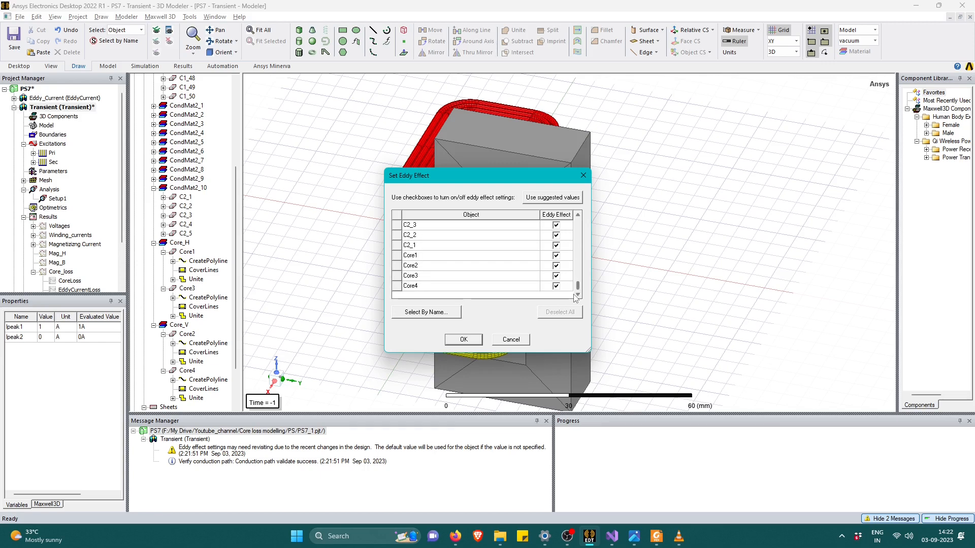
{"action": "left_click", "coordinate": [556, 255]}
{"action": "left_click", "coordinate": [555, 265]}
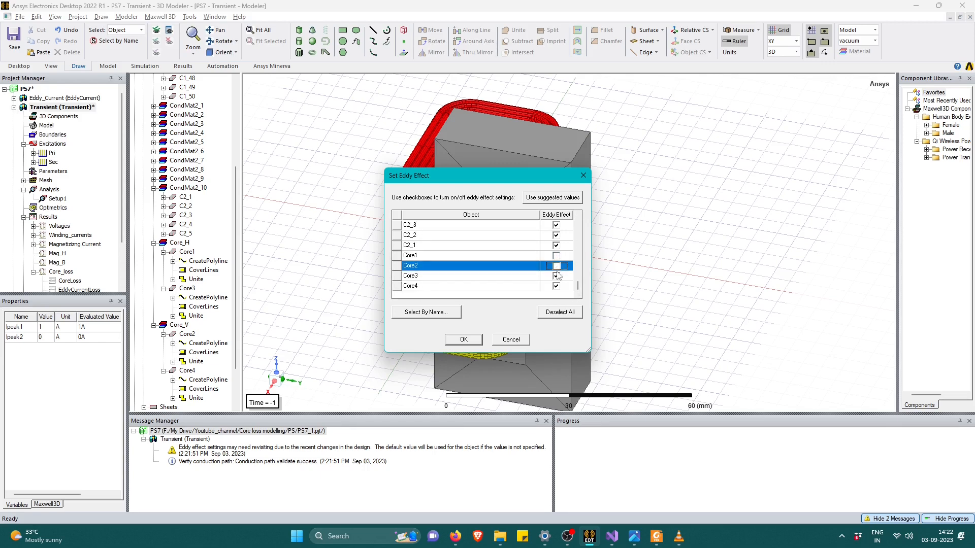
{"action": "left_click", "coordinate": [555, 276]}
{"action": "left_click", "coordinate": [556, 286]}
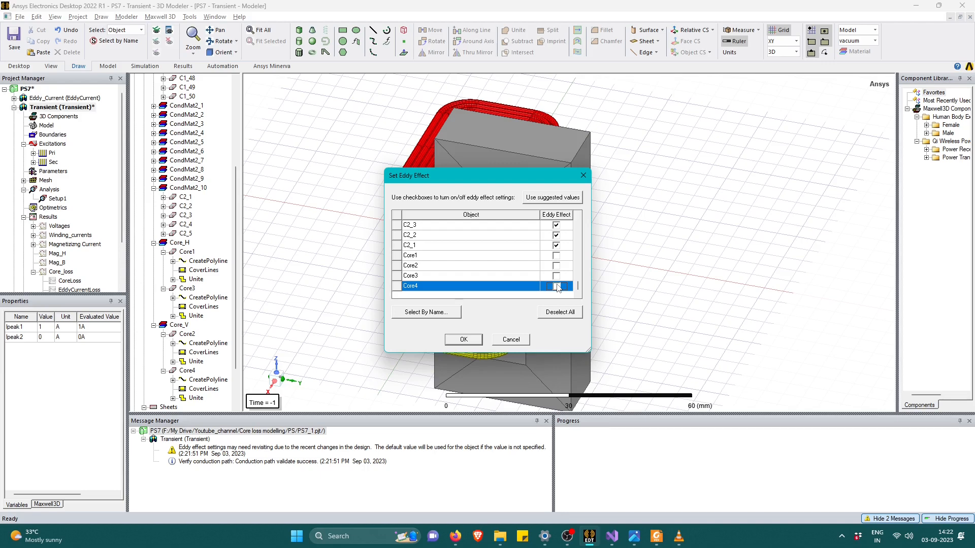
{"action": "left_click", "coordinate": [464, 340]}
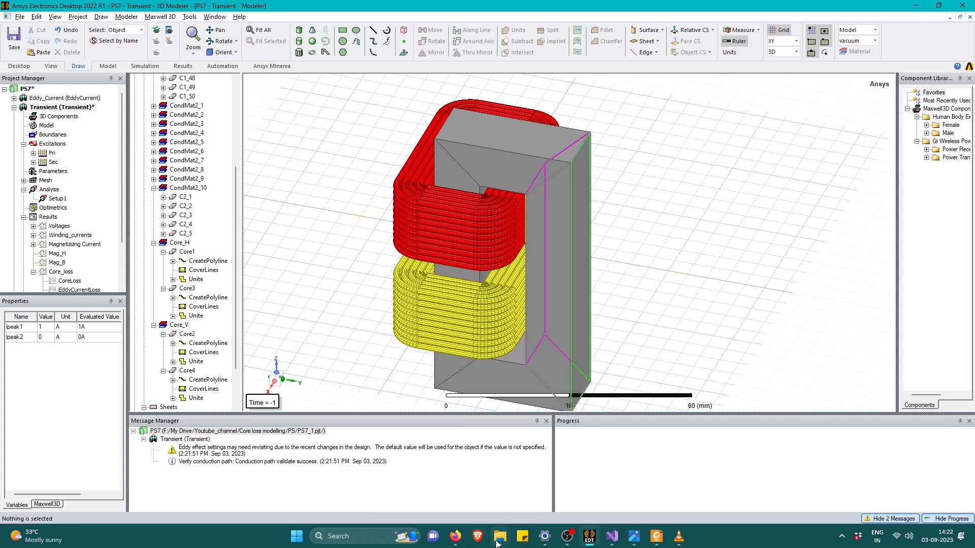
Open the Maxwell Help PDF in Foxit PDF Reader and search it for "core loss".
{"action": "mouse_move", "coordinate": [497, 543]}
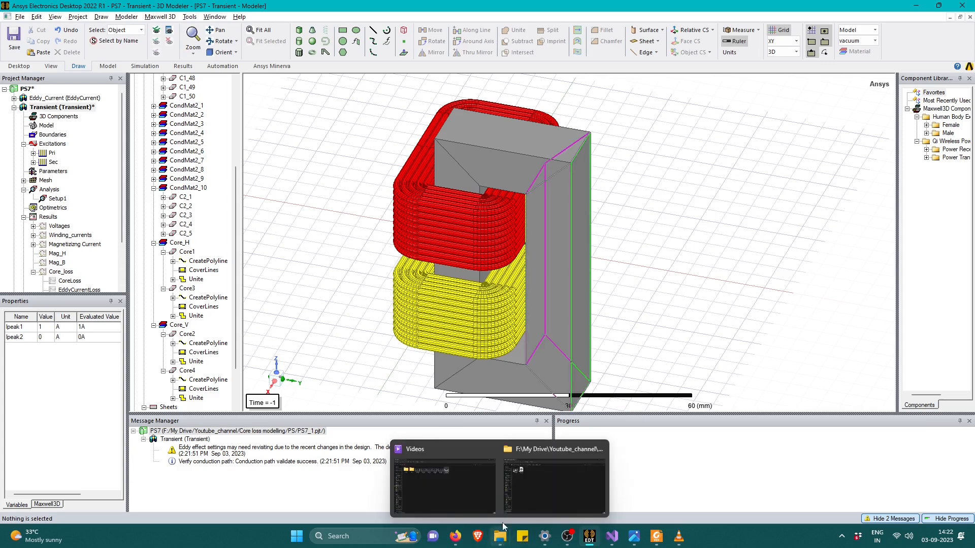
{"action": "left_click", "coordinate": [239, 16]}
{"action": "mouse_move", "coordinate": [256, 62]}
{"action": "left_click", "coordinate": [432, 64]}
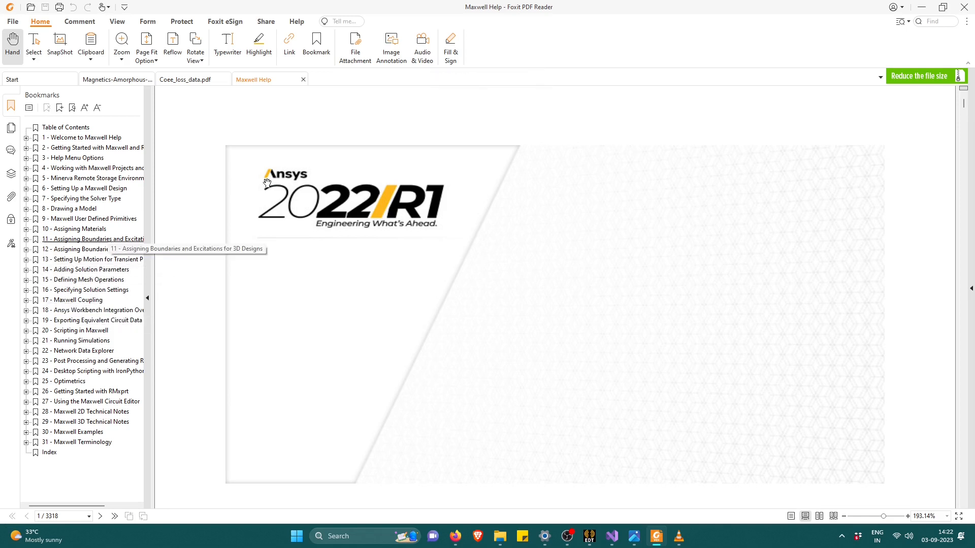
{"action": "left_click", "coordinate": [934, 22]}
{"action": "type", "text": "core loss"}
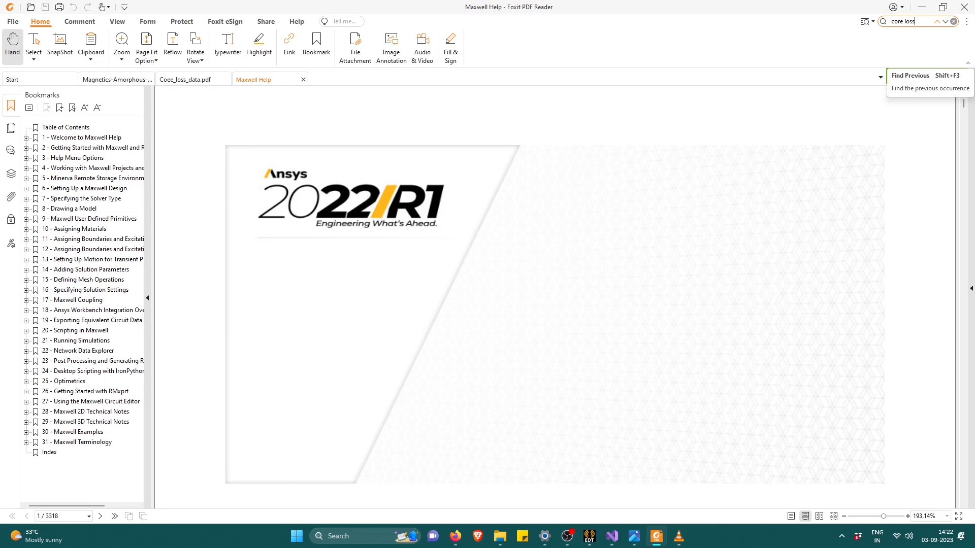
{"action": "key", "text": "Return"}
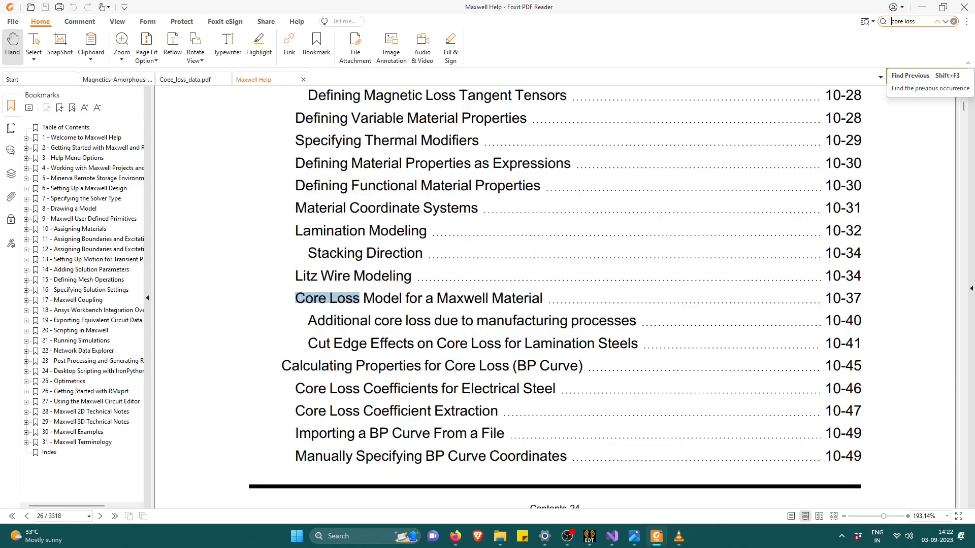
Go through the "core loss" matches from the table of contents to the instructions for adding new materials.
{"action": "key", "text": "Return"}
{"action": "key", "text": "Return"}
{"action": "key", "text": "Return"}
{"action": "key", "text": "Return"}
{"action": "key", "text": "Return"}
{"action": "key", "text": "Return"}
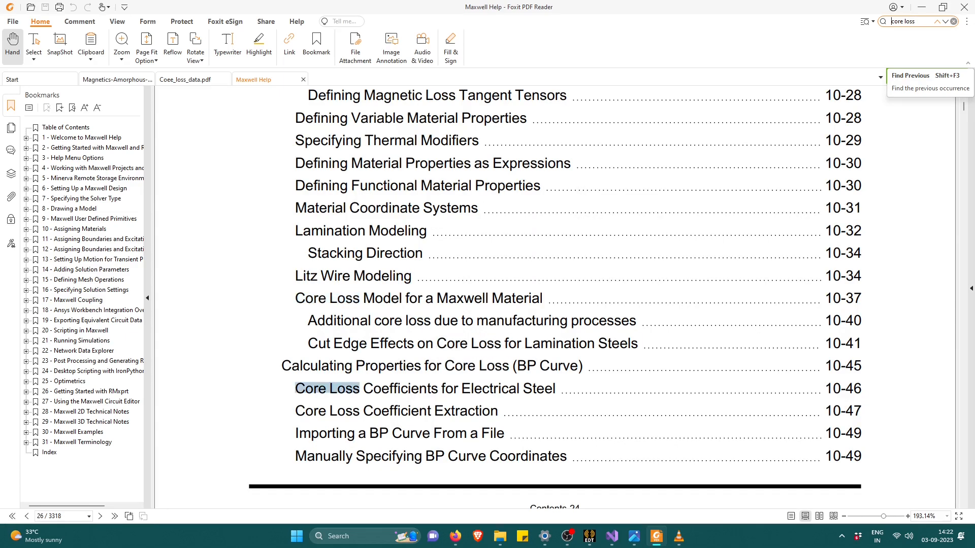
{"action": "key", "text": "Return"}
{"action": "key", "text": "Return"}
{"action": "key", "text": "Return"}
{"action": "key", "text": "Return"}
{"action": "key", "text": "Return"}
{"action": "key", "text": "Return"}
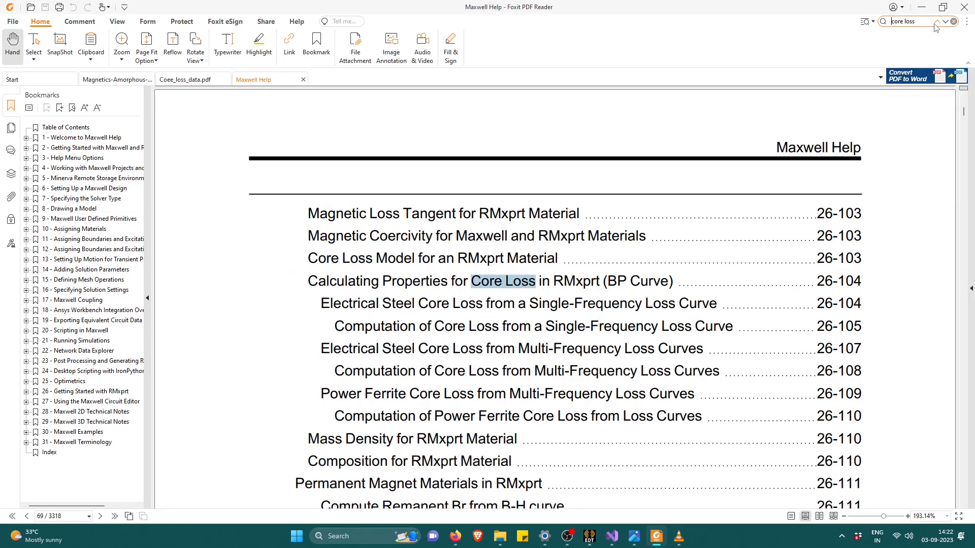
{"action": "key", "text": "Return"}
{"action": "key", "text": "Return"}
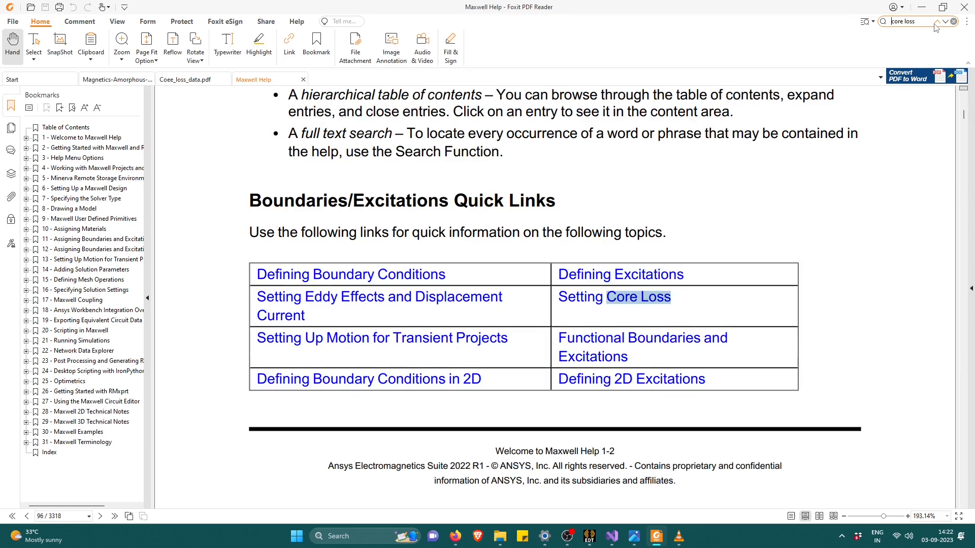
{"action": "key", "text": "Return"}
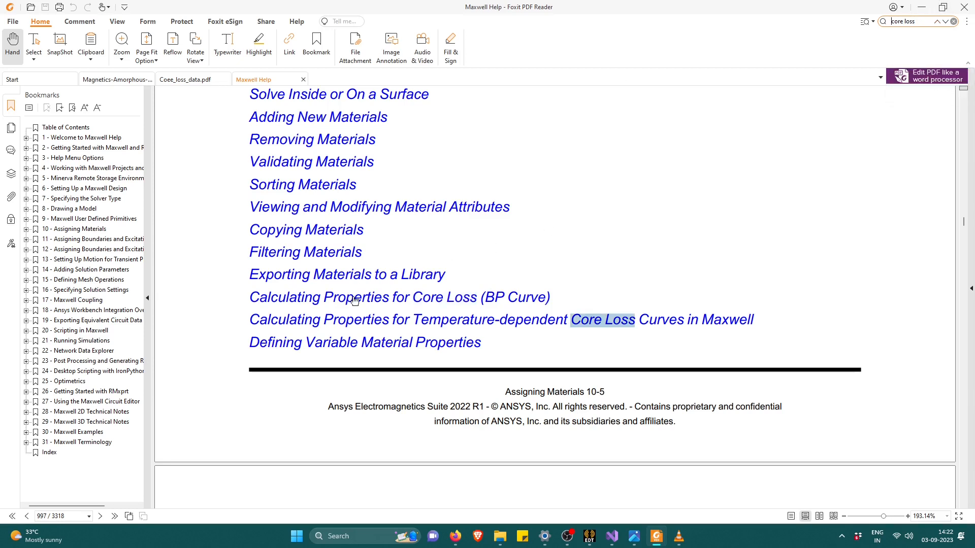
{"action": "key", "text": "Return"}
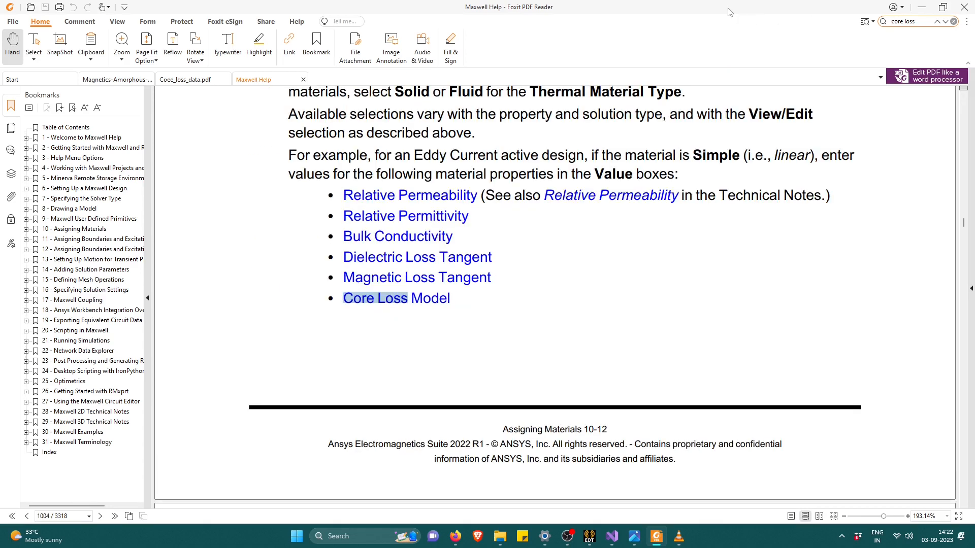
{"action": "scroll", "coordinate": [658, 199], "scroll_direction": "down", "scroll_amount": 2}
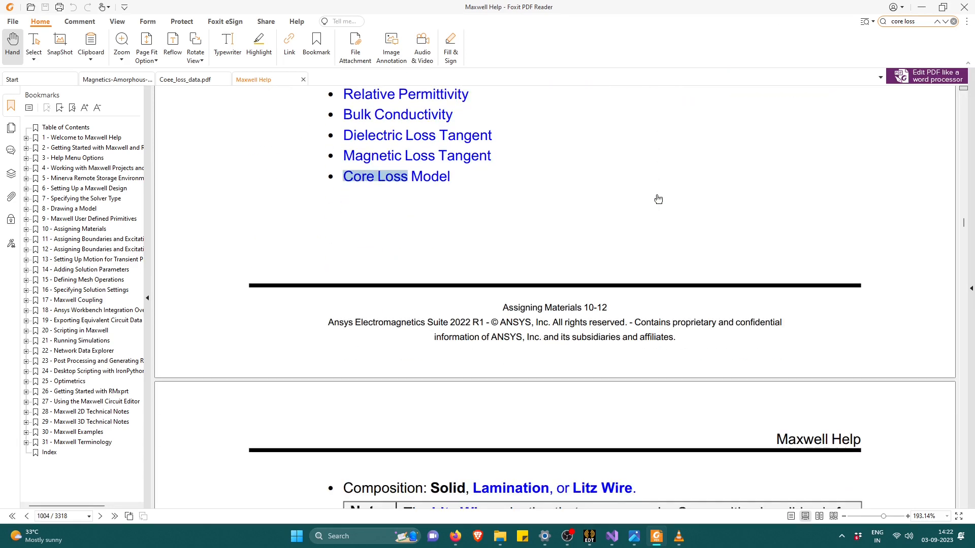
{"action": "key", "text": "Return"}
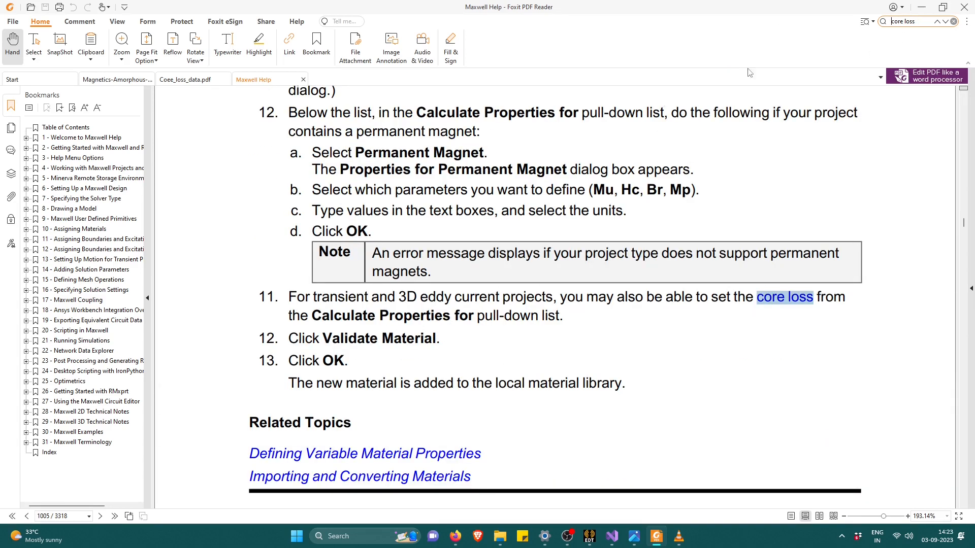
{"action": "scroll", "coordinate": [462, 251], "scroll_direction": "up", "scroll_amount": 5}
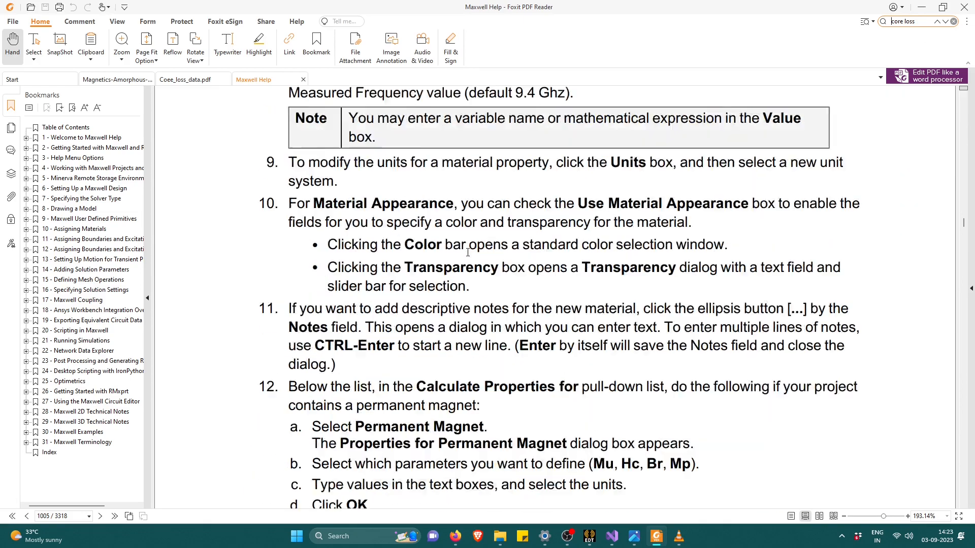
{"action": "left_click", "coordinate": [920, 8]}
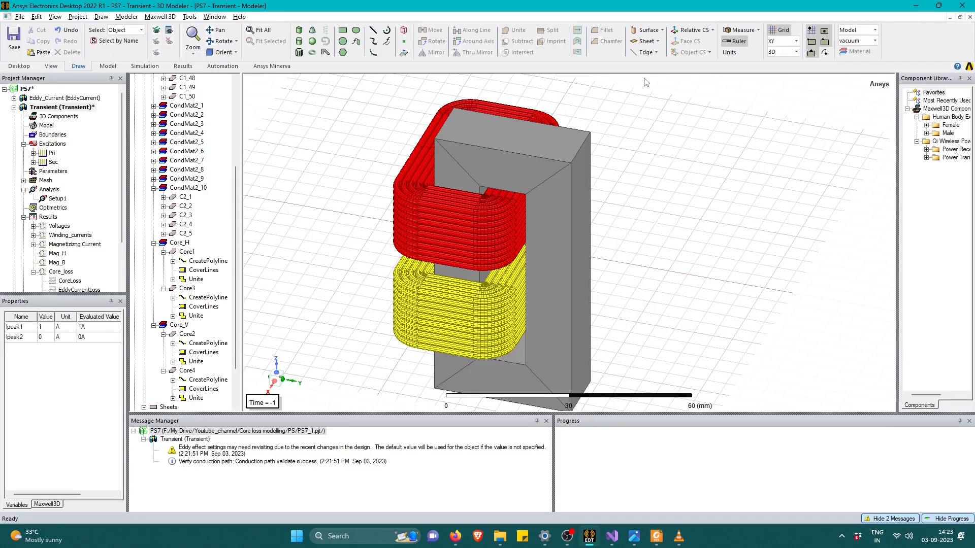
Return to the Maxwell Help PDF and continue through the "core loss" matches to the section Core Loss Model for a Maxwell Material.
{"action": "key", "text": "alt+Tab"}
{"action": "left_click", "coordinate": [909, 22]}
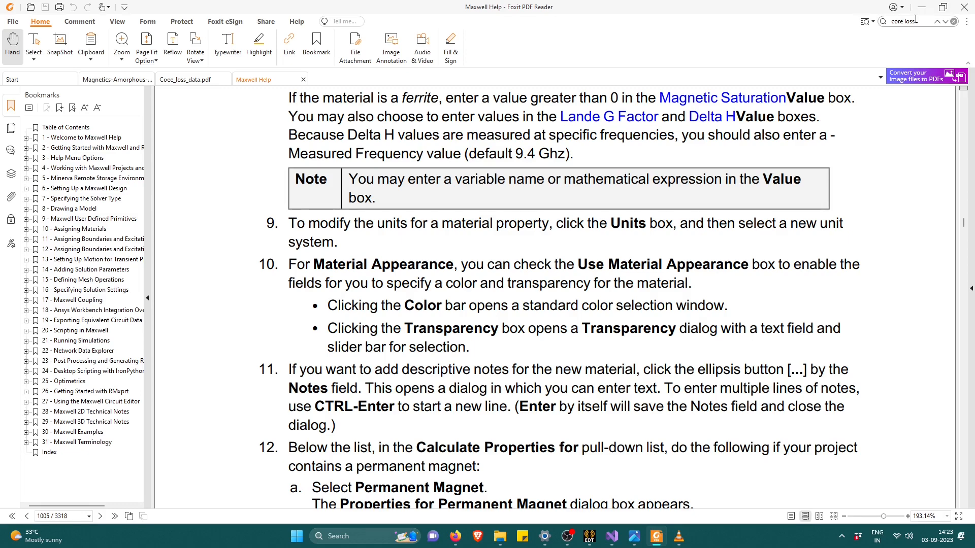
{"action": "key", "text": "Return"}
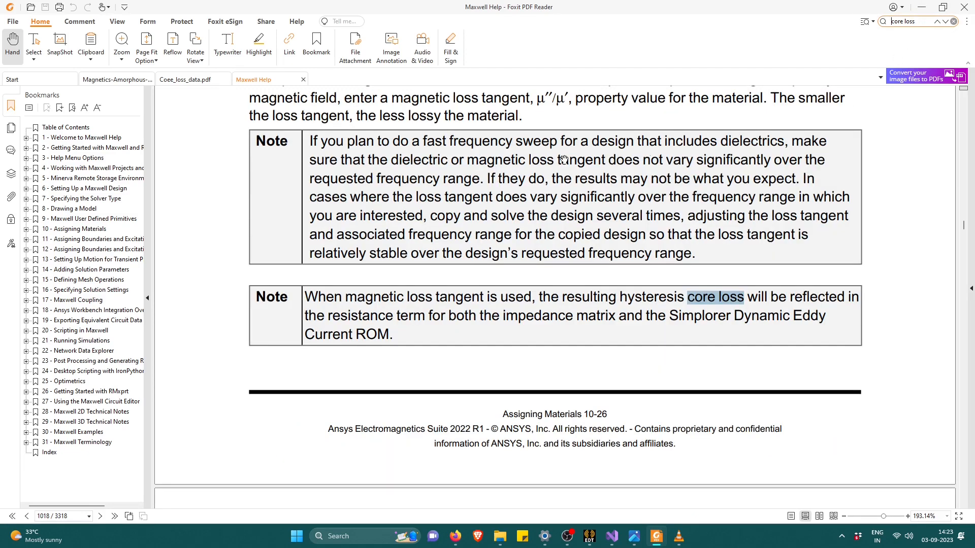
{"action": "key", "text": "Return"}
{"action": "scroll", "coordinate": [527, 161], "scroll_direction": "down", "scroll_amount": 15}
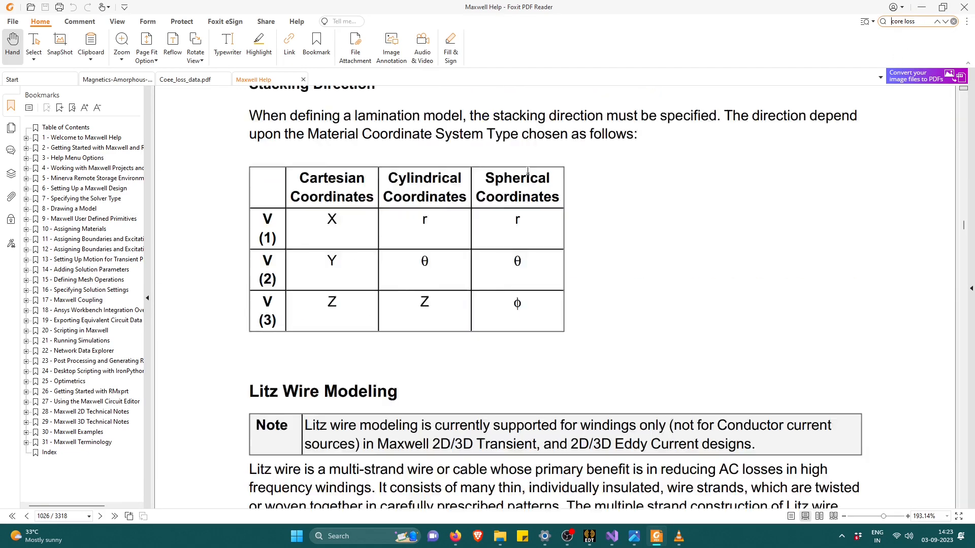
{"action": "scroll", "coordinate": [527, 171], "scroll_direction": "up", "scroll_amount": 5}
{"action": "scroll", "coordinate": [528, 171], "scroll_direction": "up", "scroll_amount": 2}
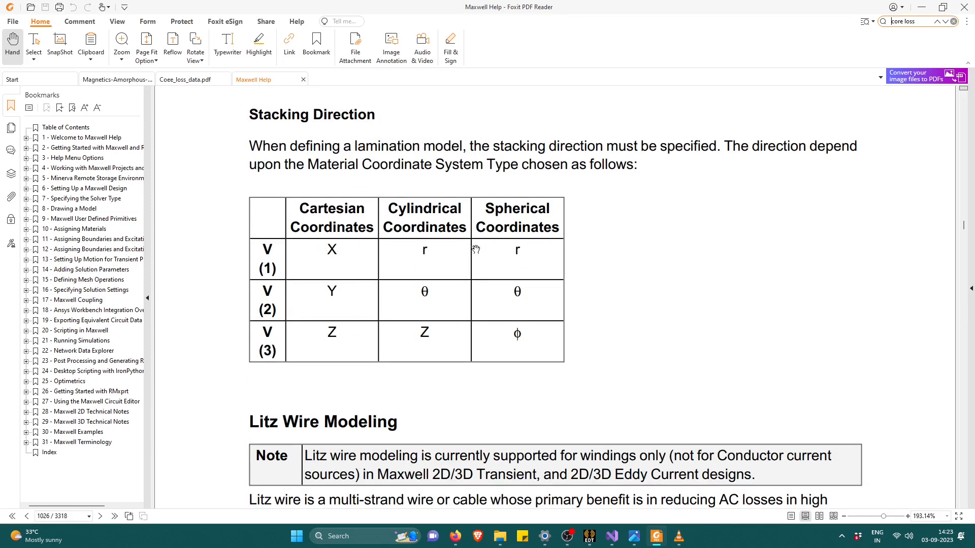
{"action": "key", "text": "Return"}
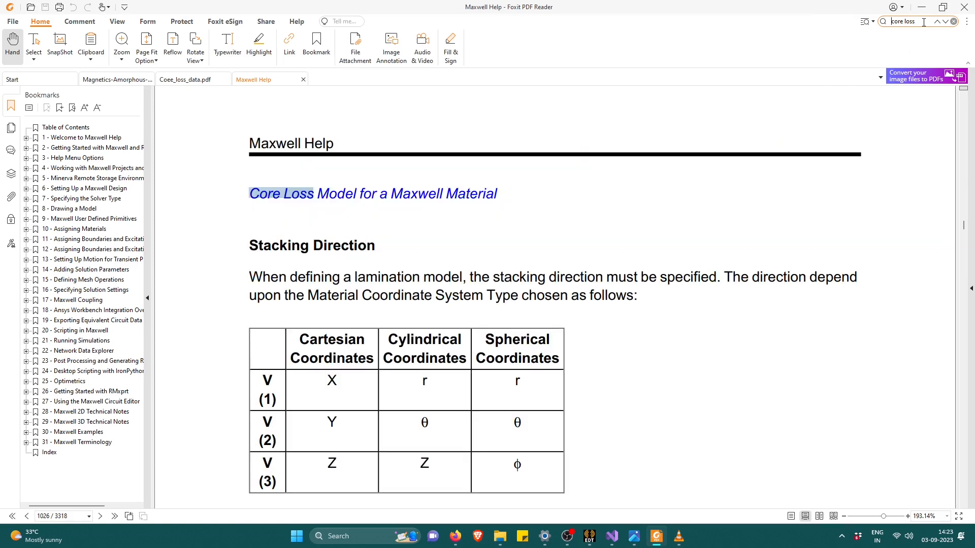
{"action": "key", "text": "Return"}
{"action": "key", "text": "Return"}
{"action": "key", "text": "Return"}
{"action": "key", "text": "Return"}
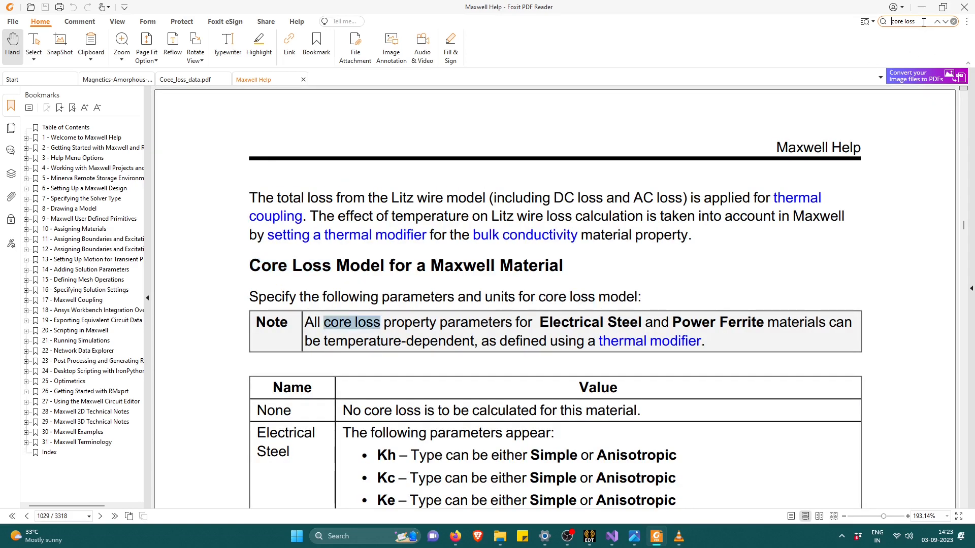
{"action": "key", "text": "Return"}
Read on through the core loss model parameters to the section on additional core loss due to flux normal to laminations.
{"action": "scroll", "coordinate": [446, 237], "scroll_direction": "down", "scroll_amount": 10}
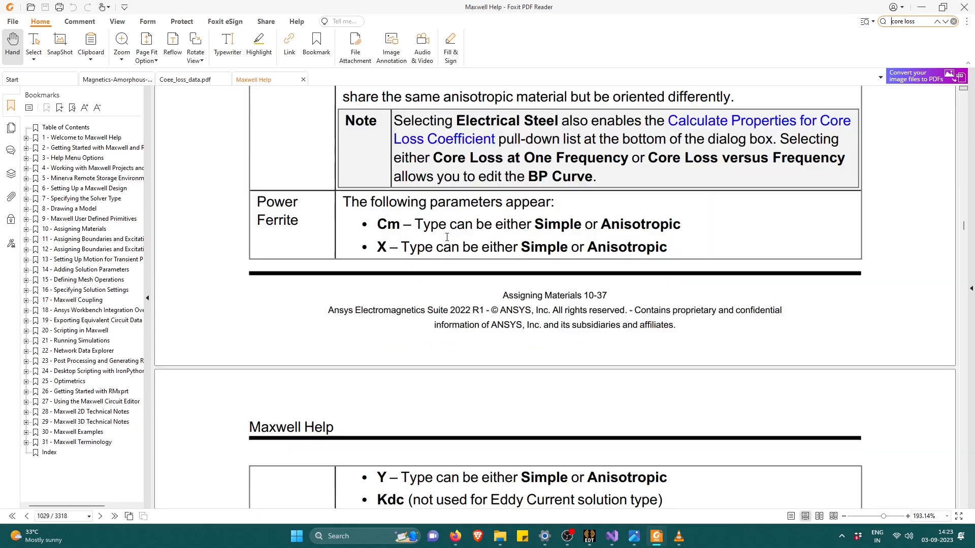
{"action": "scroll", "coordinate": [447, 237], "scroll_direction": "down", "scroll_amount": 15}
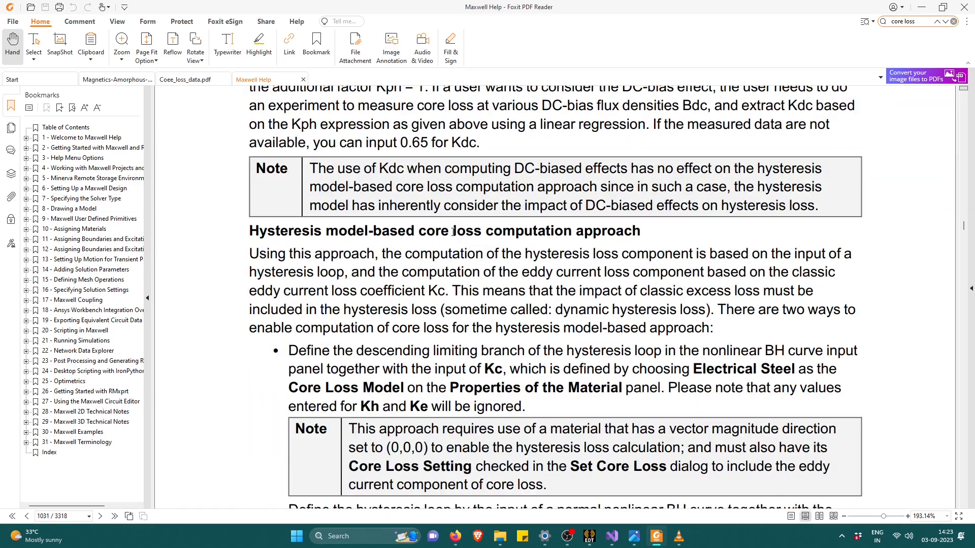
{"action": "scroll", "coordinate": [453, 232], "scroll_direction": "down", "scroll_amount": 10}
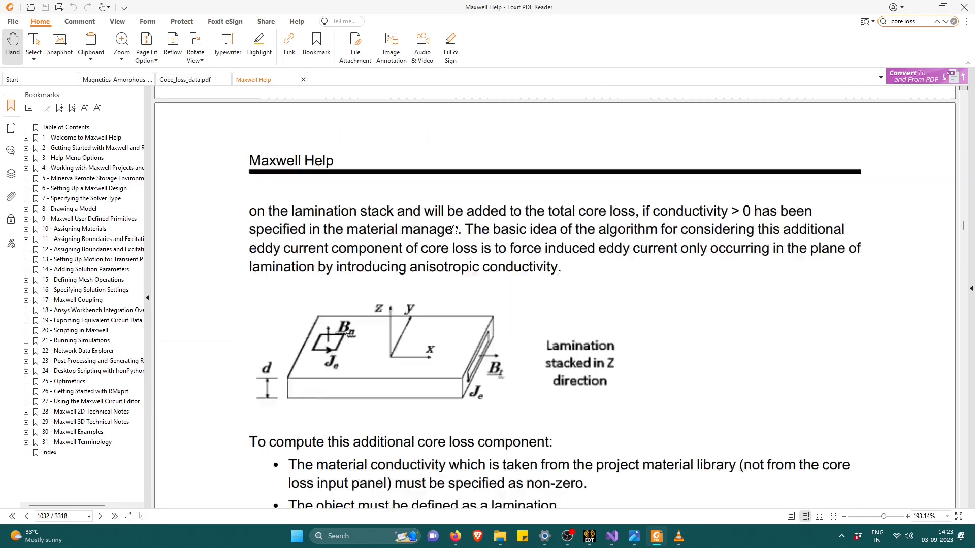
{"action": "scroll", "coordinate": [348, 245], "scroll_direction": "up", "scroll_amount": 7}
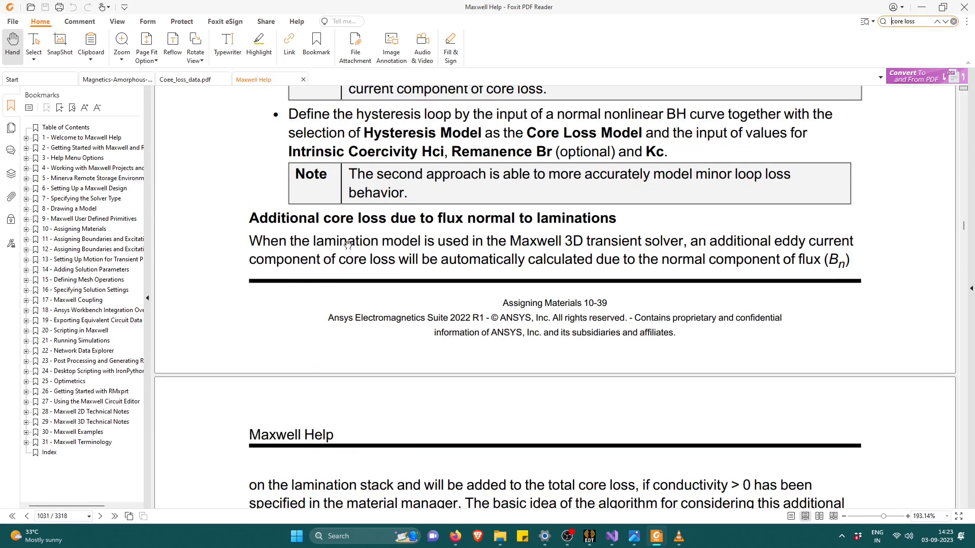
Switch to orthogonal_field_loss.png in Photos to examine the orthogonal flux sketch, and return to the Maxwell Help PDF.
{"action": "key", "text": "alt+Tab"}
{"action": "key", "text": "alt+Tab"}
{"action": "key", "text": "alt+Tab"}
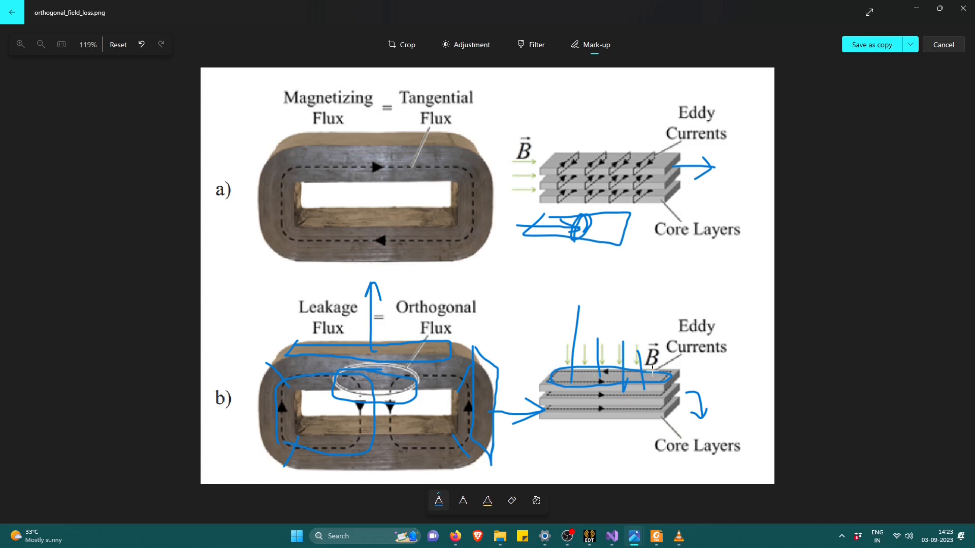
{"action": "key", "text": "alt+Tab"}
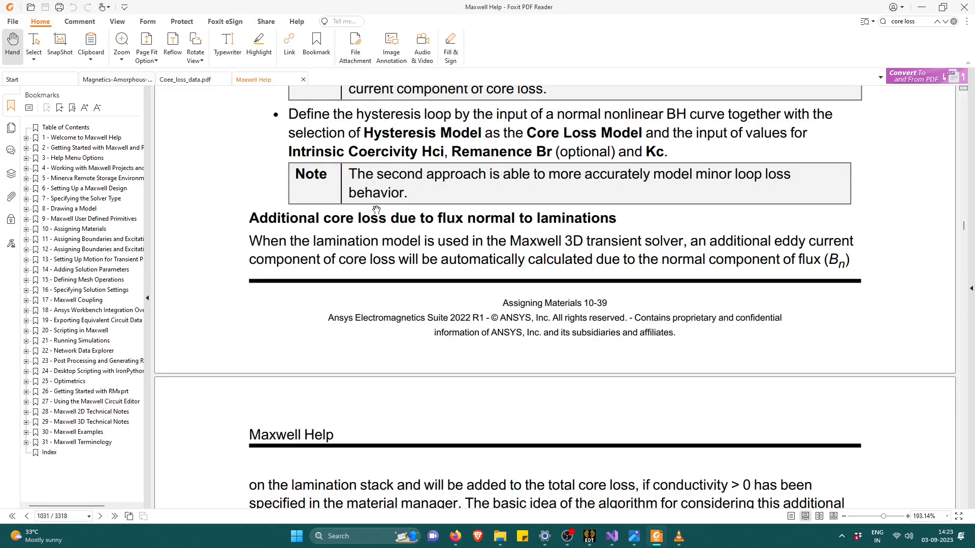
Read the requirements for computing the additional lamination core loss, marking the section heading and the eddy effect rule for laminated objects.
{"action": "scroll", "coordinate": [376, 210], "scroll_direction": "down", "scroll_amount": 1}
{"action": "left_click_drag", "start_coordinate": [275, 188], "coordinate": [637, 195]}
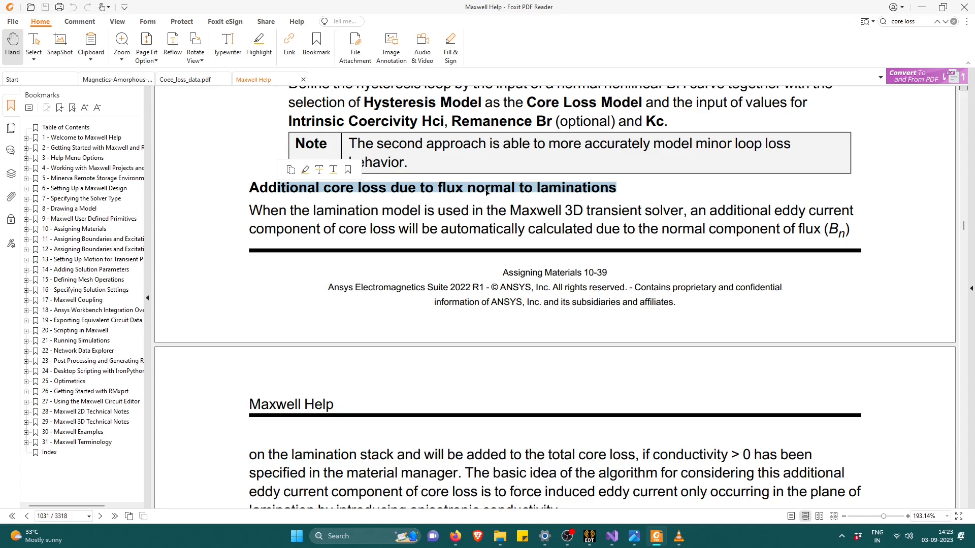
{"action": "scroll", "coordinate": [396, 256], "scroll_direction": "down", "scroll_amount": 3}
{"action": "scroll", "coordinate": [396, 256], "scroll_direction": "down", "scroll_amount": 4}
{"action": "left_click_drag", "start_coordinate": [326, 316], "coordinate": [682, 315]}
{"action": "double_click", "coordinate": [425, 315]}
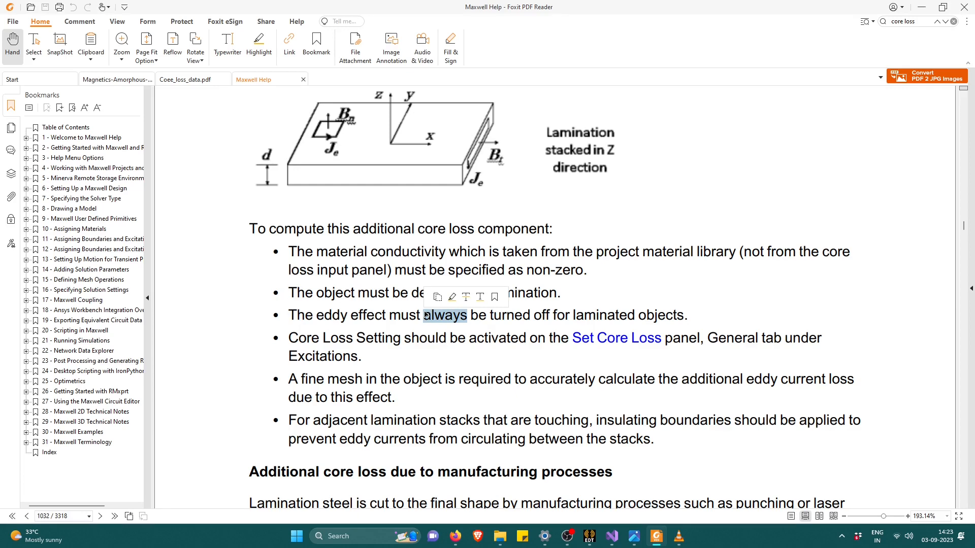
{"action": "left_click_drag", "start_coordinate": [305, 316], "coordinate": [657, 319]}
{"action": "key", "text": "alt+Tab"}
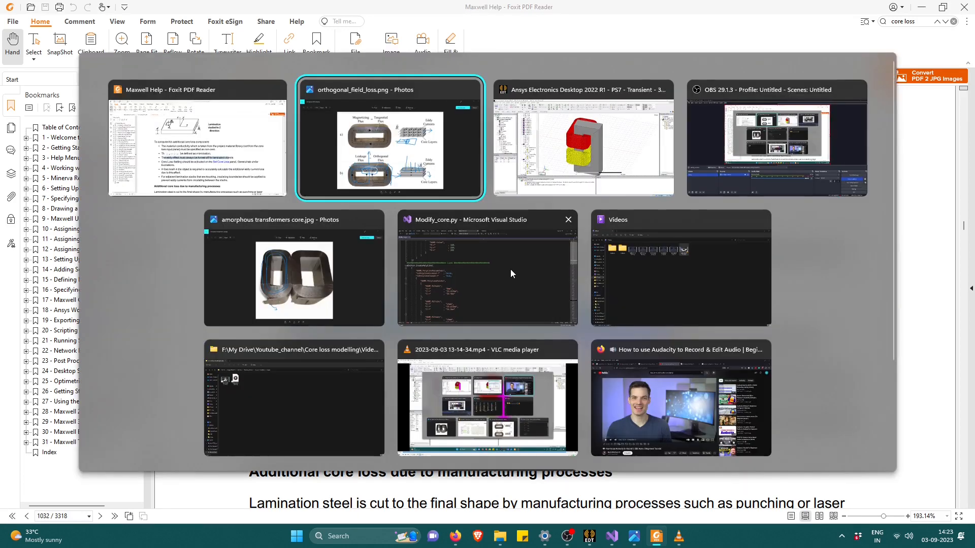
Switch to Ansys Electronics Desktop, check the eddy effect settings for the laminated objects Core1 to Core4, and accept them.
{"action": "key", "text": "alt+Tab"}
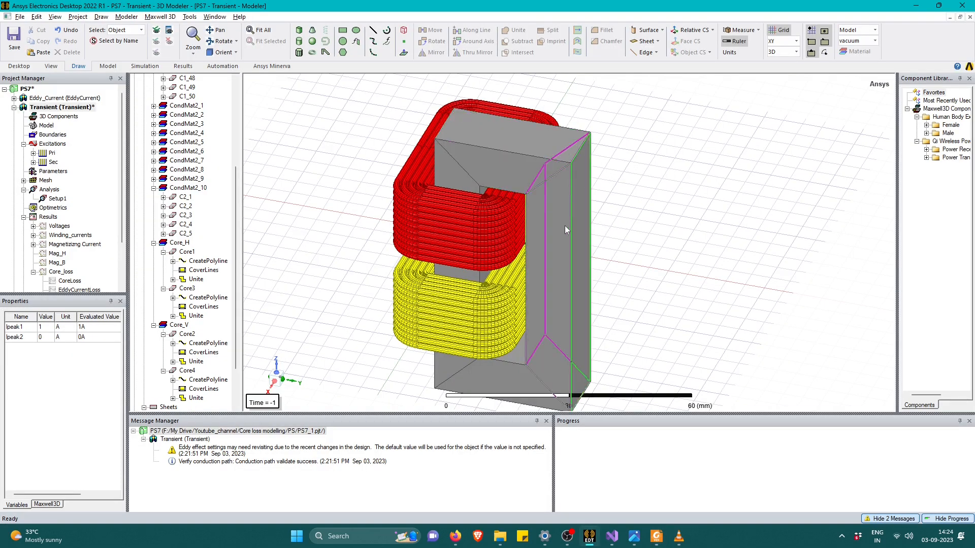
{"action": "right_click", "coordinate": [617, 187]}
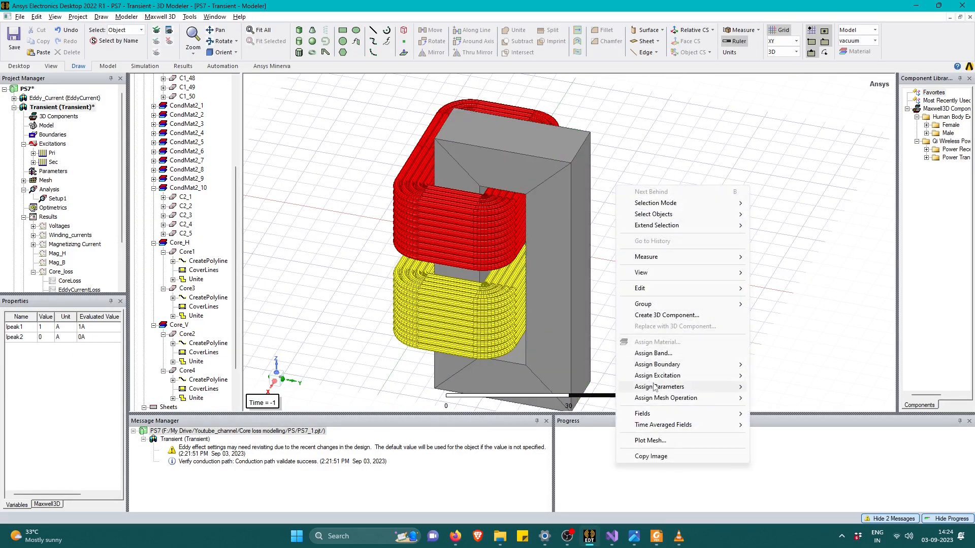
{"action": "mouse_move", "coordinate": [711, 376]}
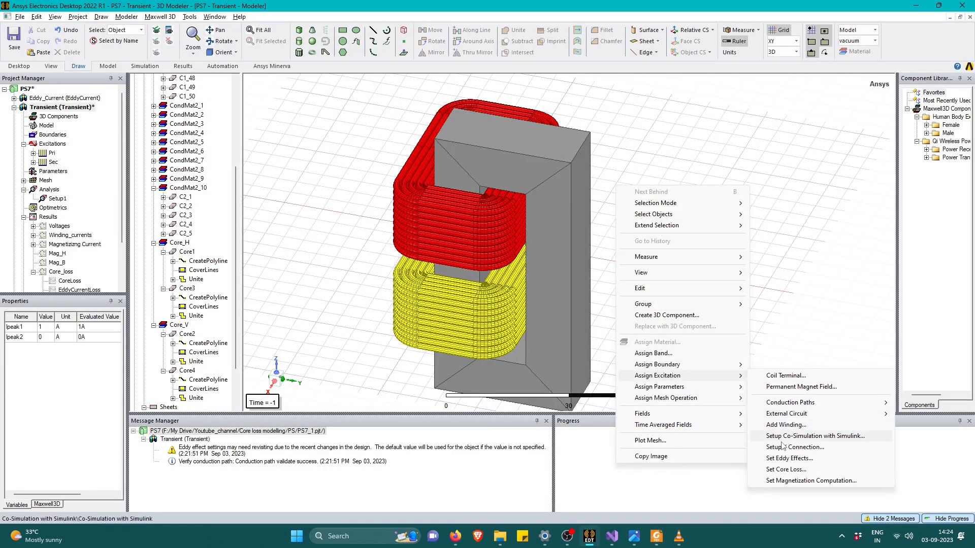
{"action": "left_click", "coordinate": [782, 460]}
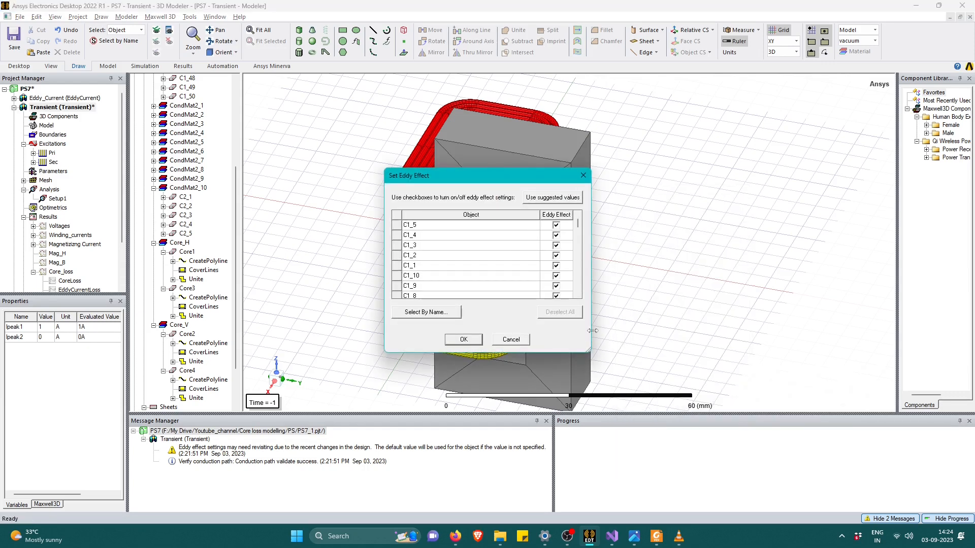
{"action": "left_click_drag", "start_coordinate": [579, 227], "coordinate": [582, 298]}
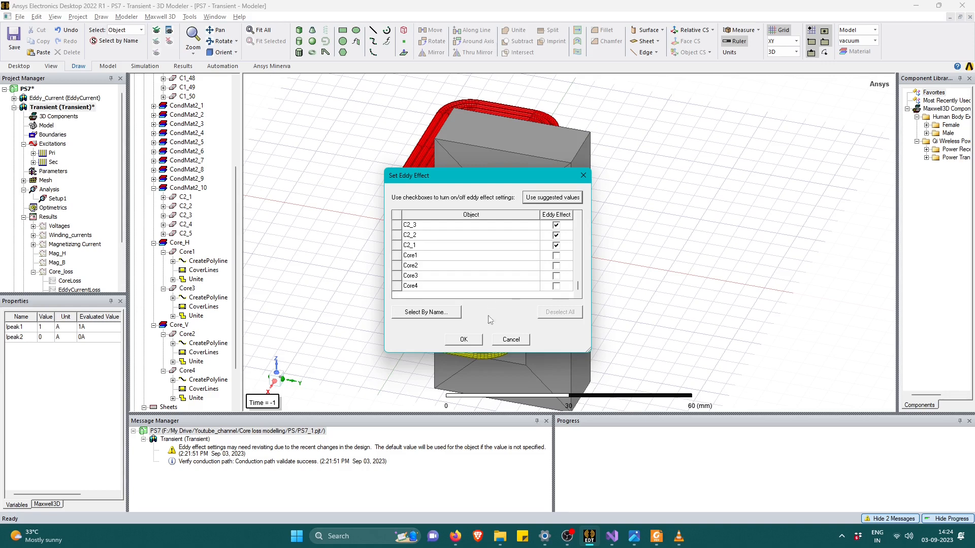
{"action": "left_click", "coordinate": [464, 339]}
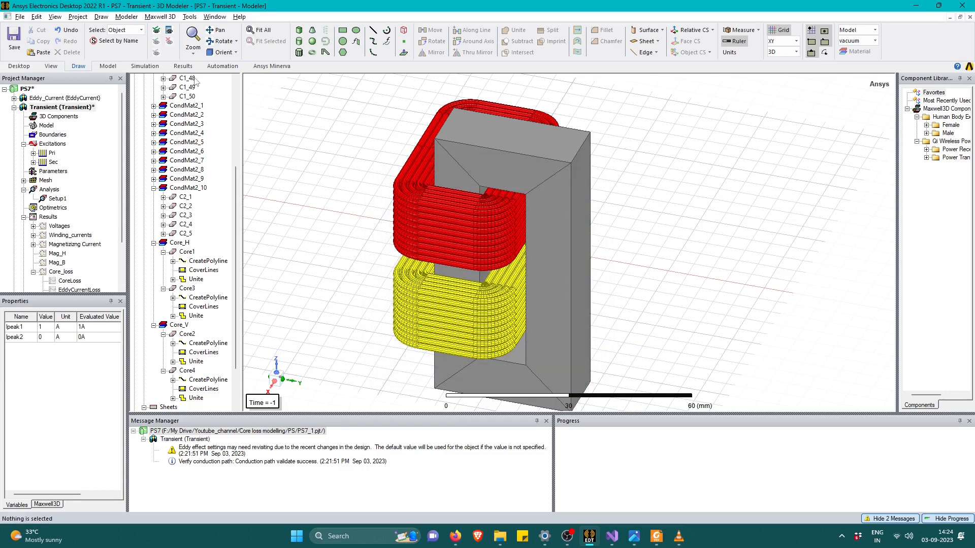
Analyze Setup1 of the Transient design and open the Voltages report while the solution is running.
{"action": "scroll", "coordinate": [46, 229], "scroll_direction": "down", "scroll_amount": 2}
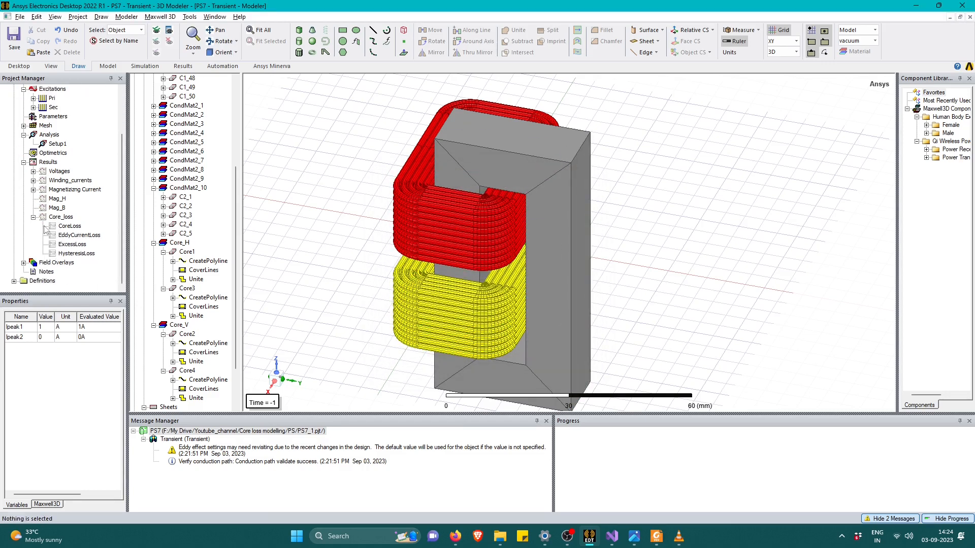
{"action": "right_click", "coordinate": [47, 144]}
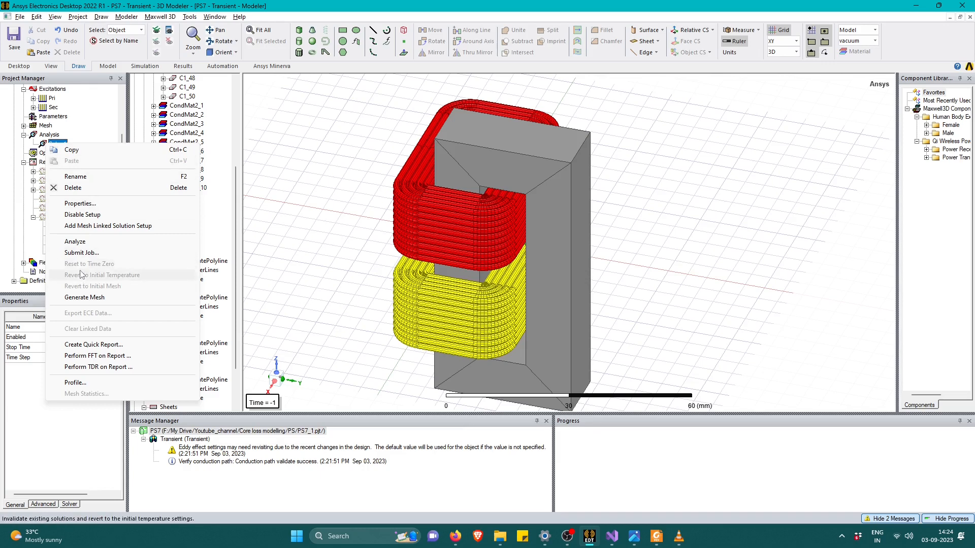
{"action": "left_click", "coordinate": [80, 241]}
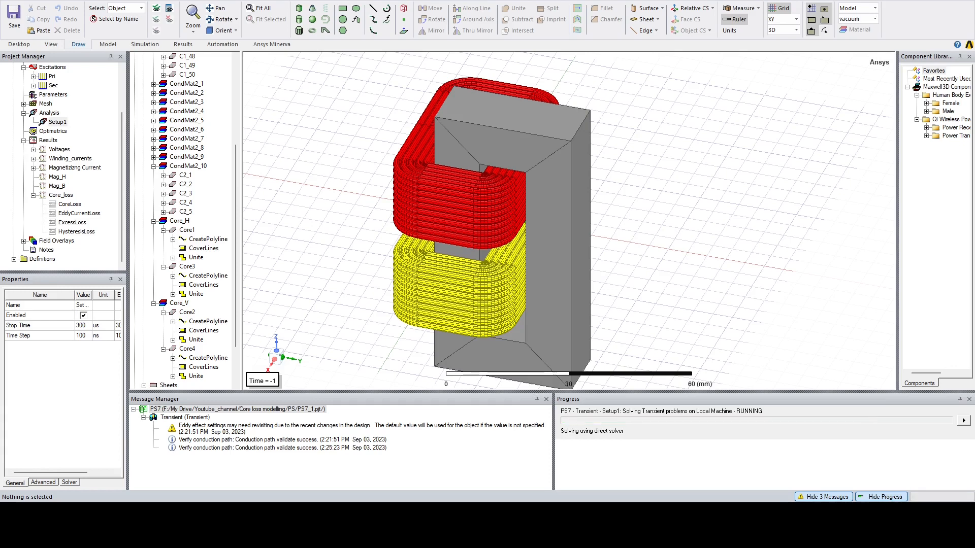
{"action": "double_click", "coordinate": [59, 149]}
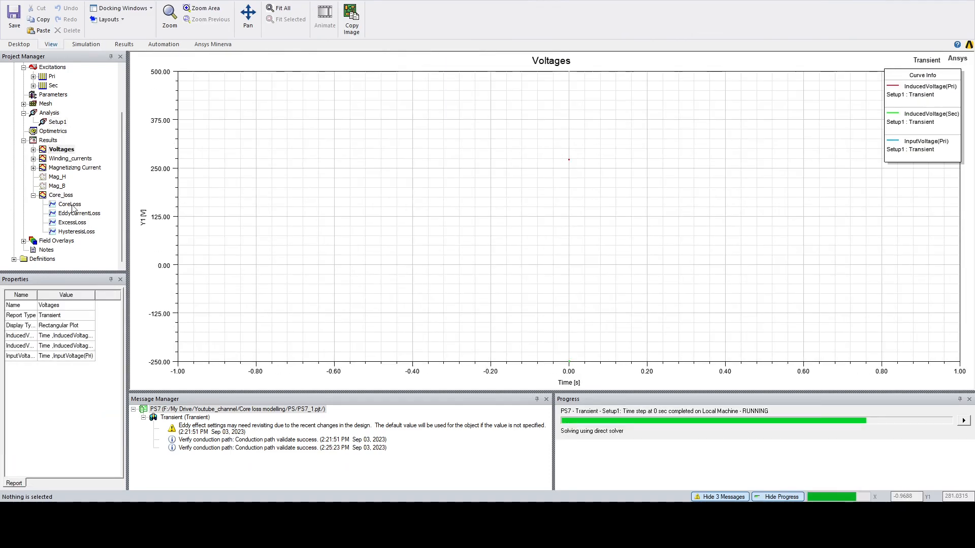